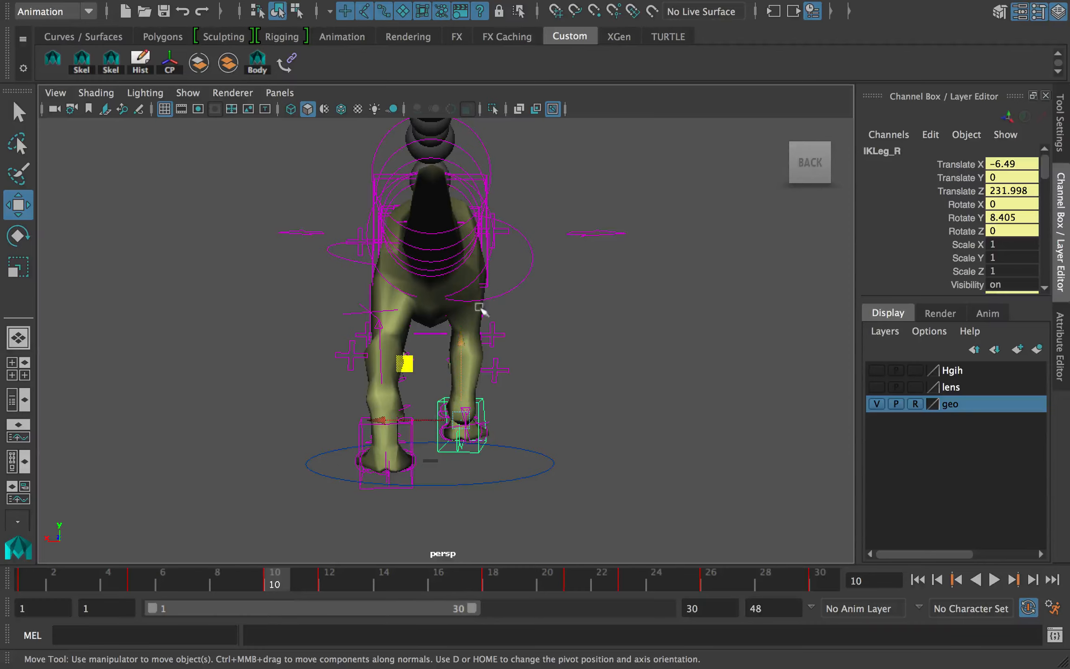
Try rotating the control sphere above the dinosaur's hips and undo each rotation.
alt+drag(480, 307, 439, 331)
click(401, 233)
key(e)
alt+drag(449, 248, 402, 257)
key(ctrl+z)
key(q)
drag(391, 198, 404, 230)
key(ctrl+z)
Try rotating the control sphere above the dinosaur's shoulders and undo the change.
click(482, 231)
drag(485, 216, 482, 203)
key(ctrl+z)
key(ctrl+z)
Try rotating pSphere1 freely at frame 10 and again at frame 1, undoing each rotation.
drag(372, 239, 390, 228)
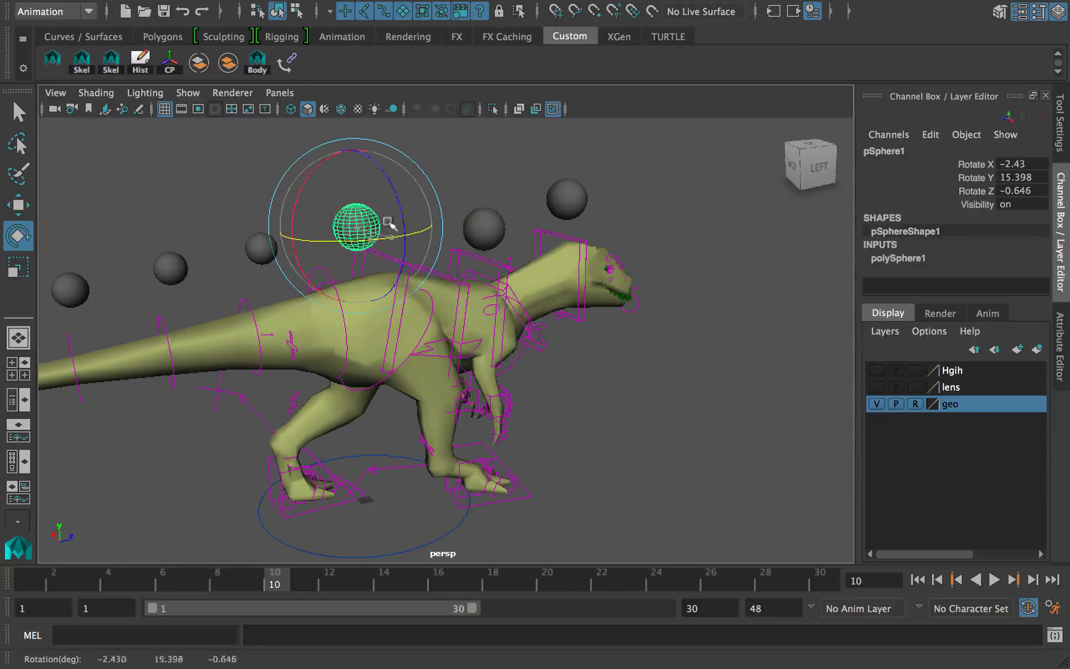
key(ctrl+z)
alt+drag(426, 301, 437, 296)
drag(69, 583, 5, 579)
drag(368, 284, 370, 278)
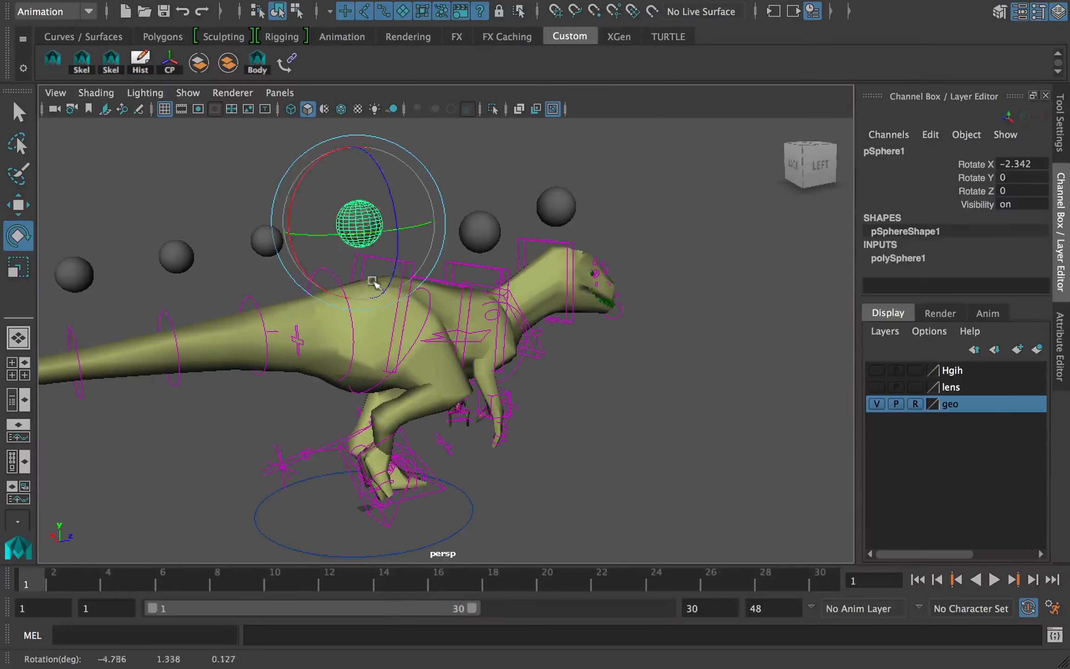
alt+drag(467, 334, 301, 303)
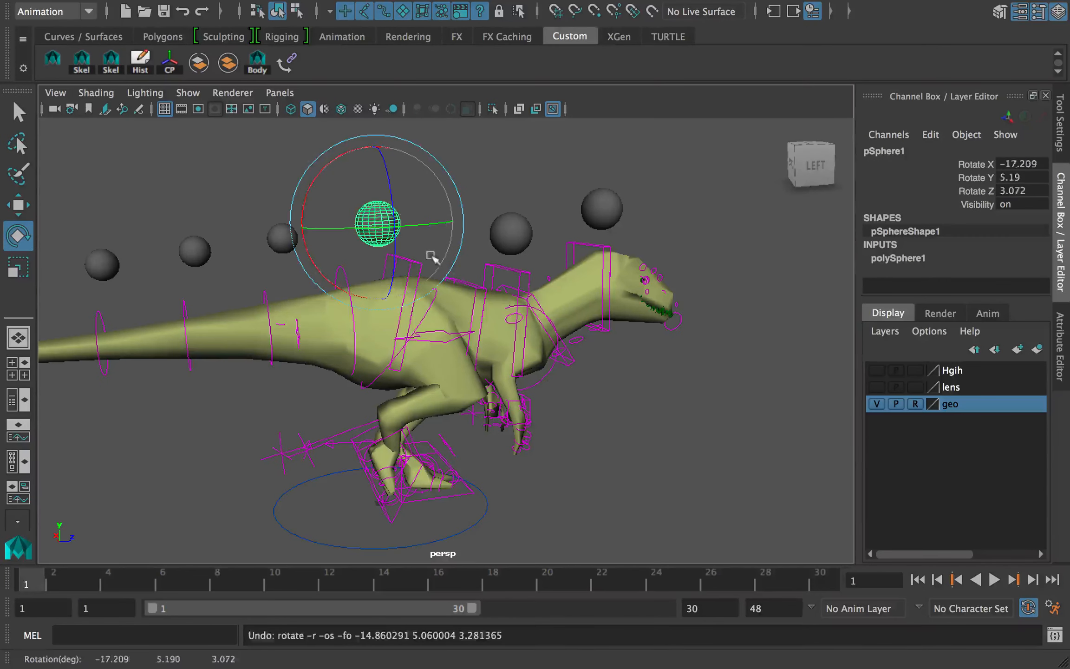
key(ctrl+z)
Try rotating the RootX_M hip control directly at frame 1, and undo the rotation.
alt+middle_drag(426, 249, 453, 272)
click(440, 333)
key(e)
drag(433, 330, 427, 322)
key(ctrl+z)
key(q)
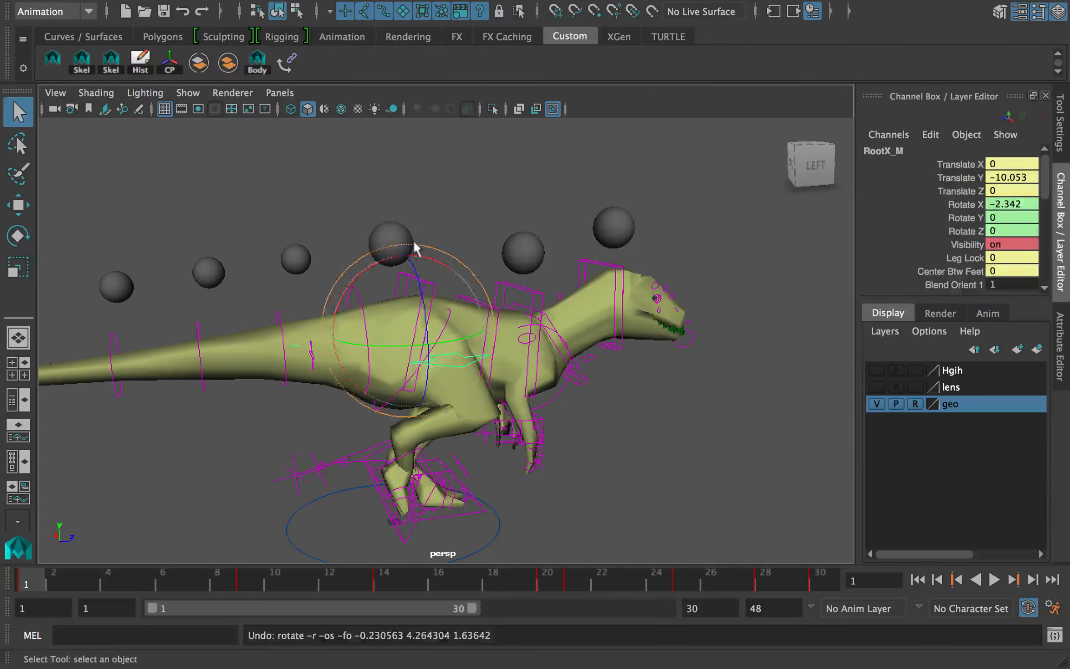
Try several free rotations of pSphere1 above the hips, scrubbing the walk back to frame 1.
click(405, 244)
key(e)
drag(384, 274, 372, 279)
drag(650, 282, 627, 309)
alt+drag(534, 344, 552, 306)
drag(32, 581, 5, 581)
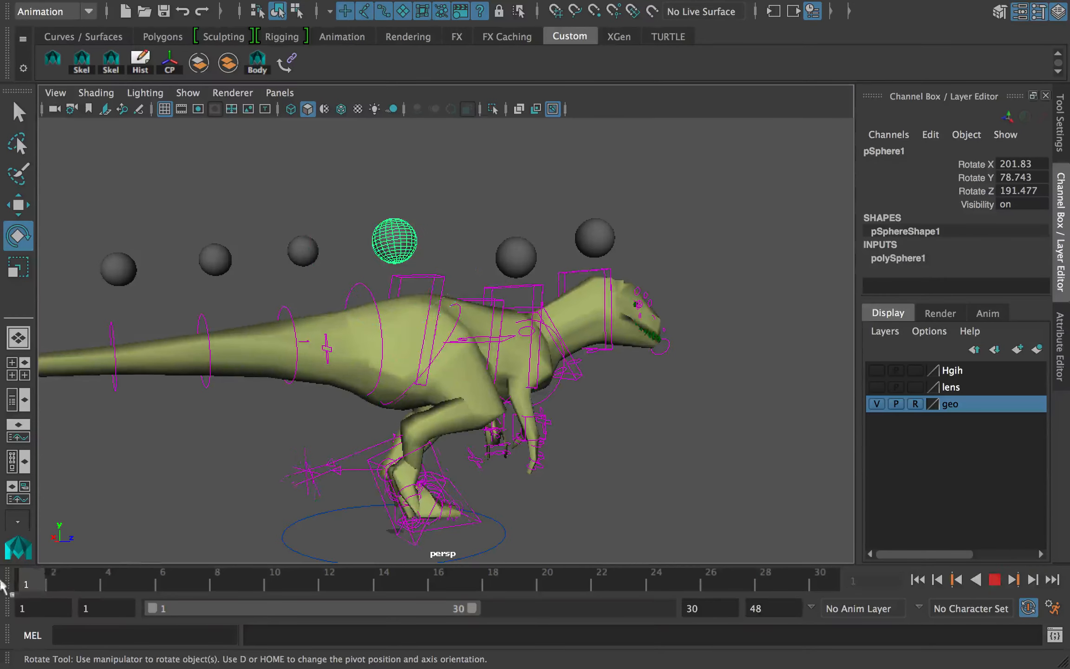
drag(394, 274, 408, 291)
alt+drag(457, 322, 409, 252)
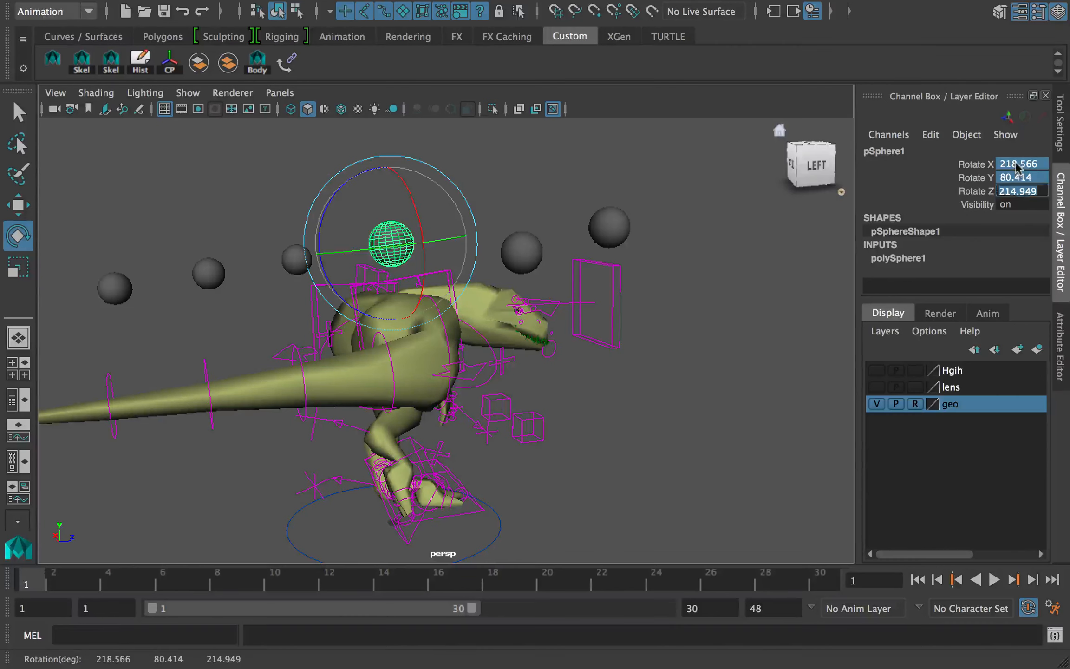
Set pSphere1's Rotate X, Y and Z to 0.
text(0)
key(Return)
key(ctrl+z)
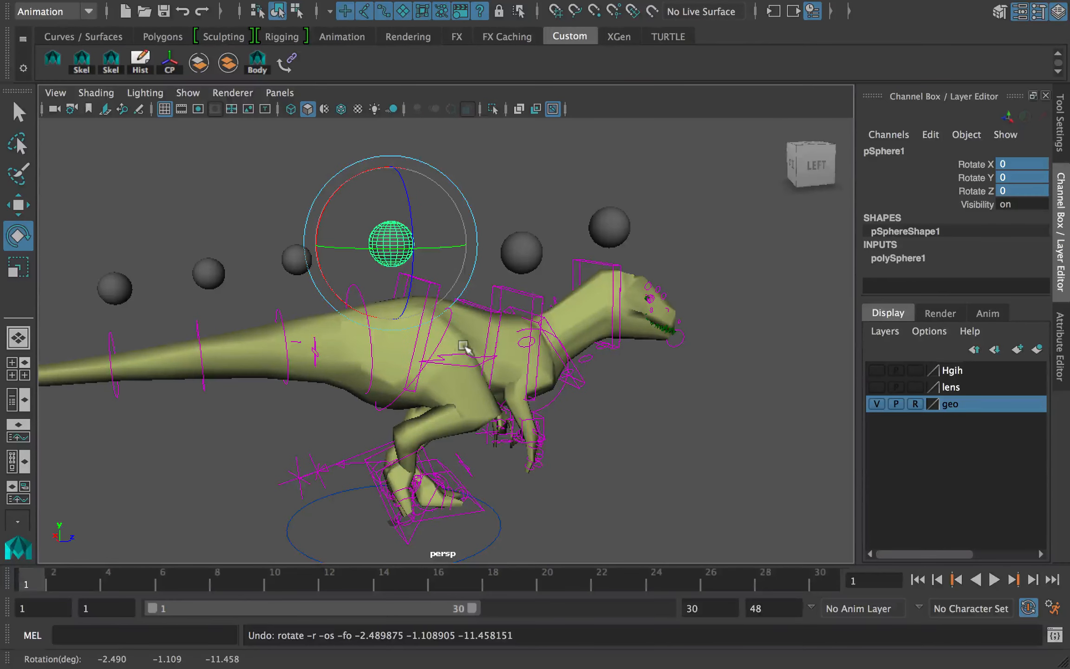
Try freely rotating pSphere2 above the shoulders at frames 1 and 6, and move to frame 11.
click(526, 249)
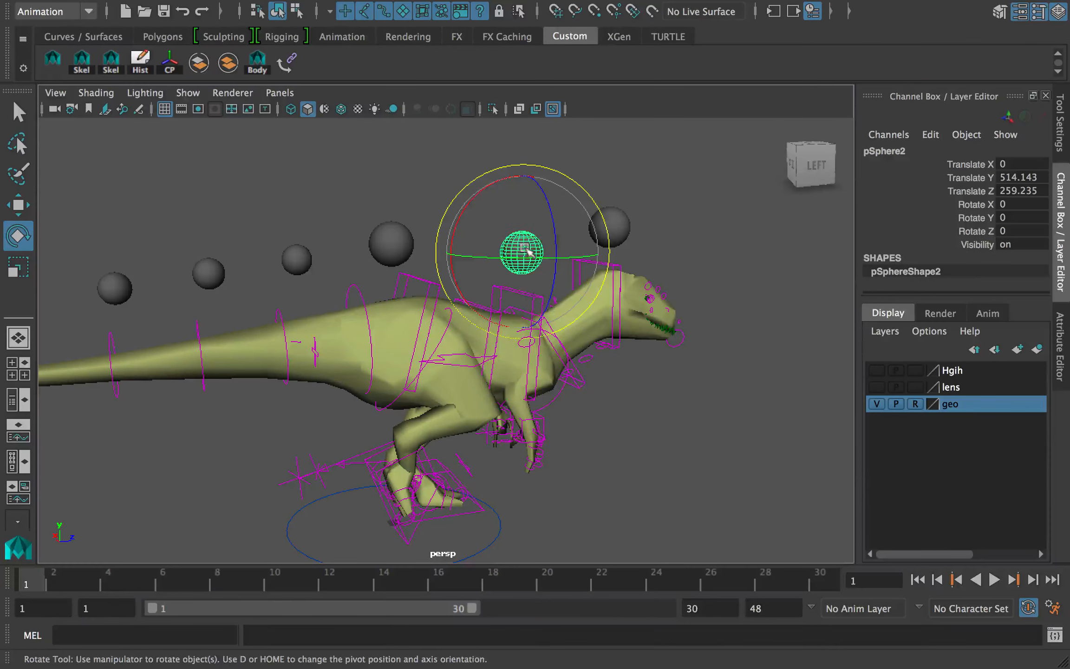
drag(526, 250, 520, 249)
alt+drag(394, 267, 413, 268)
click(406, 253)
click(514, 250)
click(163, 582)
mouse_move(515, 251)
mouse_down()
mouse_move(518, 278)
mouse_move(524, 243)
mouse_up()
click(303, 583)
Set pSphere2's Rotate X, Y and Z to 0, leaving its translation values intact.
drag(1037, 230, 1017, 180)
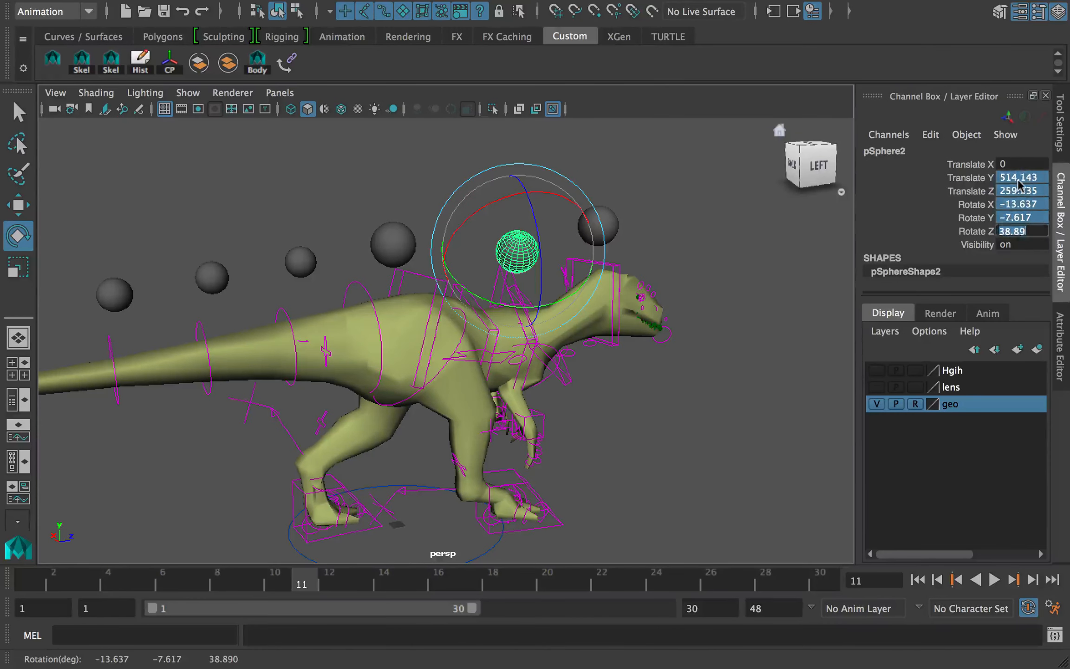
text(0)
key(Return)
key(ctrl+z)
click(1011, 216)
text(0)
key(Return)
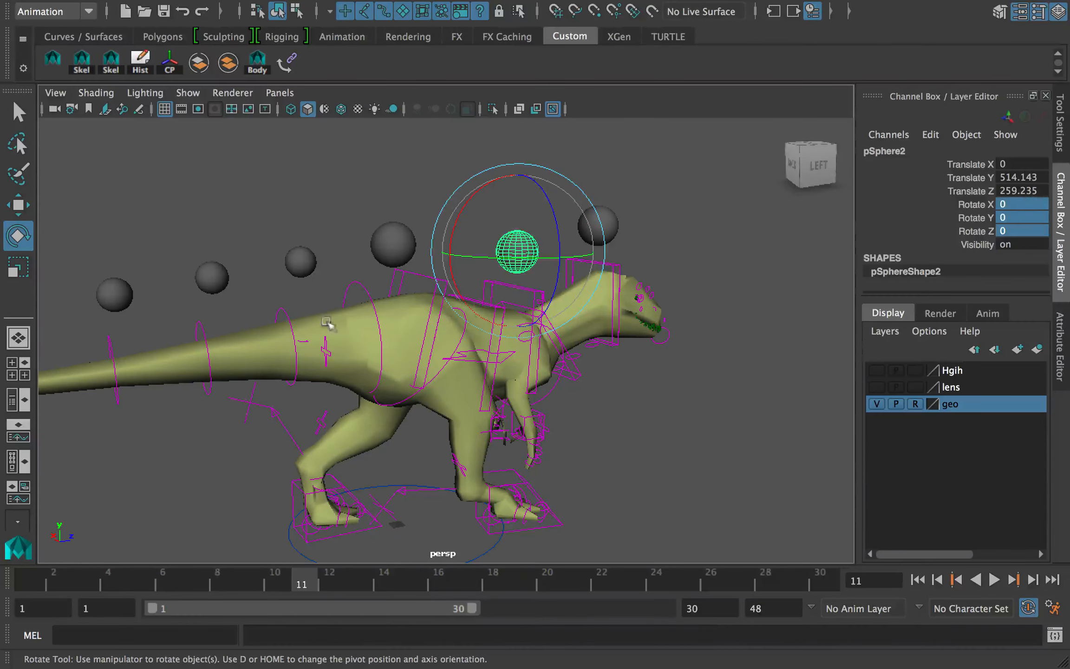
Select the RootX_M hip control and show the Outliner beside the perspective view.
click(386, 253)
key(q)
click(468, 352)
alt+drag(468, 351, 472, 351)
click(19, 399)
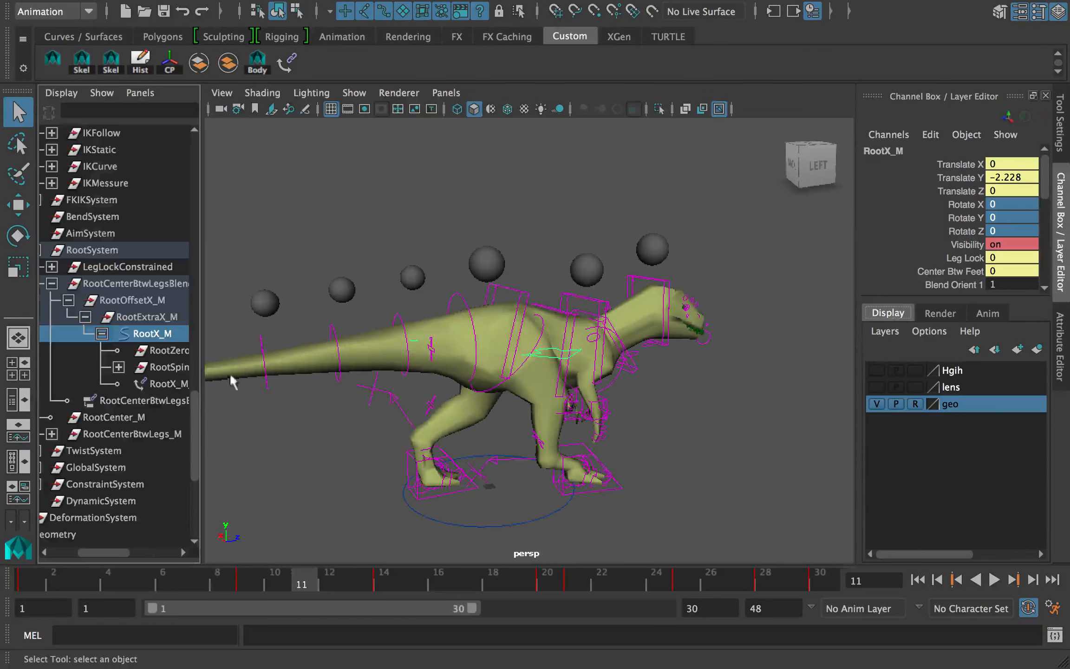
Return to frame 1 and try rotating pSphere1 to test its effect on the hips.
drag(298, 580, 11, 553)
click(485, 266)
key(e)
mouse_move(495, 263)
mouse_down()
mouse_move(511, 256)
mouse_move(482, 265)
mouse_up()
key(q)
Locate RootX_M in the Outliner and delete the orient constraint beneath it.
click(555, 355)
key(f)
click(129, 368)
key(Delete)
Play back the walk, return to frame 1 and orient-constrain RootX_M to pSphere1.
click(482, 267)
key(alt+v)
click(17, 582)
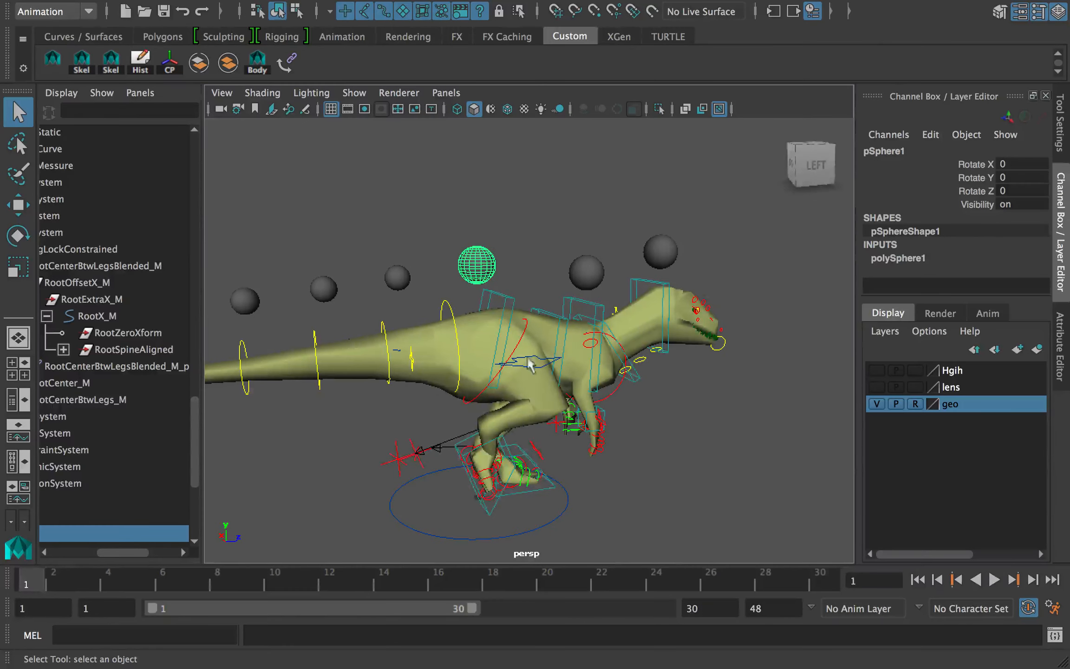
shift+click(528, 362)
click(287, 63)
Test the new constraint by rotating pSphere1, and undo the rotation.
click(472, 241)
click(479, 261)
key(e)
drag(481, 259, 486, 258)
key(super+z)
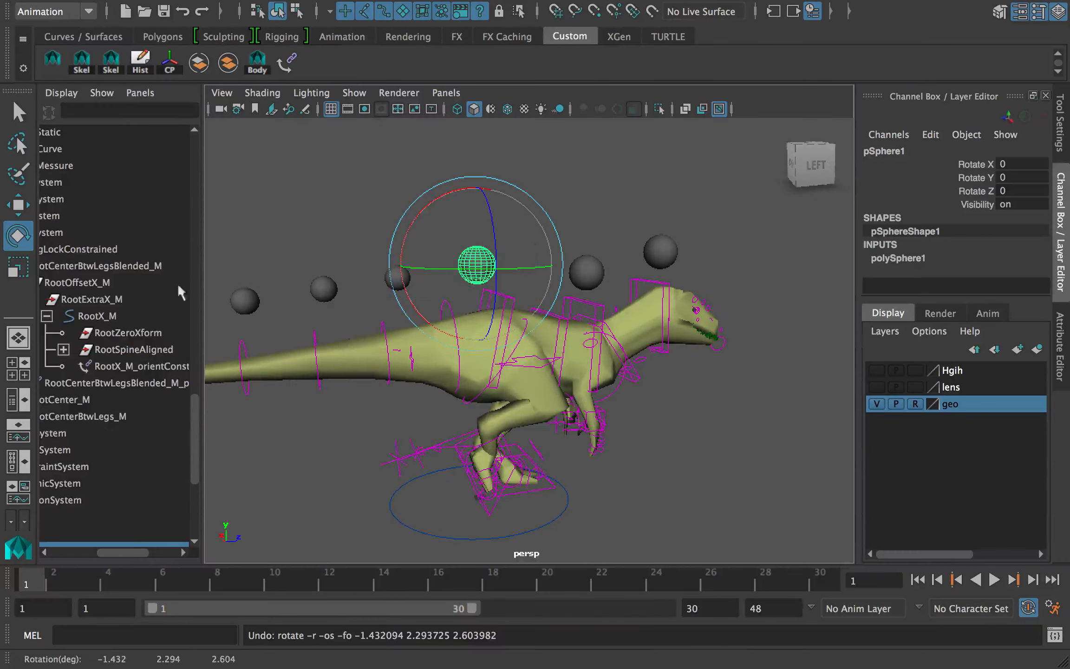
Return to the single perspective view, clear the selection and save the scene.
click(18, 338)
mouse_move(452, 329)
alt+mouse_down()
mouse_move(494, 328)
mouse_move(453, 328)
alt+mouse_up()
click(617, 390)
key(q)
key(super+s)
Play back the walk, return to frame 1 and try rotating pSphere1, undoing the rotation.
click(488, 357)
click(383, 248)
key(e)
scroll(455, 329, down, 2)
key(alt+v)
click(21, 582)
drag(410, 288, 411, 290)
key(super+z)
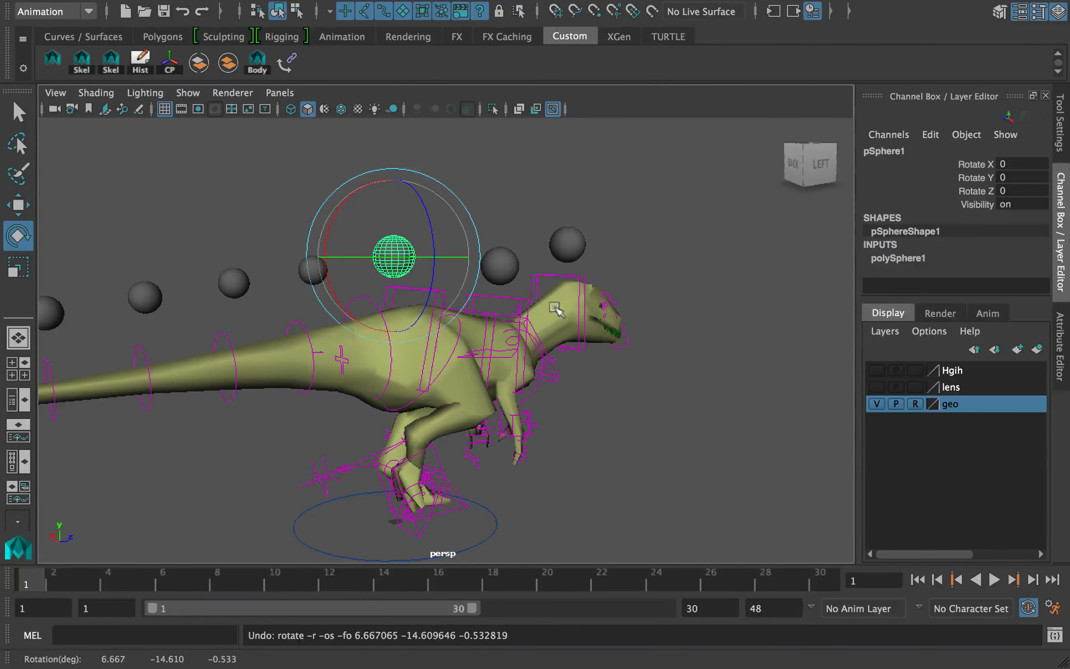
Scrub forward in the walk, try rotating pSphere1, undo it and return to frame 1.
alt+drag(523, 316, 517, 318)
drag(55, 577, 196, 577)
drag(377, 315, 372, 305)
key(super+z)
drag(163, 576, 5, 574)
alt+drag(534, 298, 507, 289)
Try keying pSphere2 at frame 1 and rotating it at frame 6.
click(511, 287)
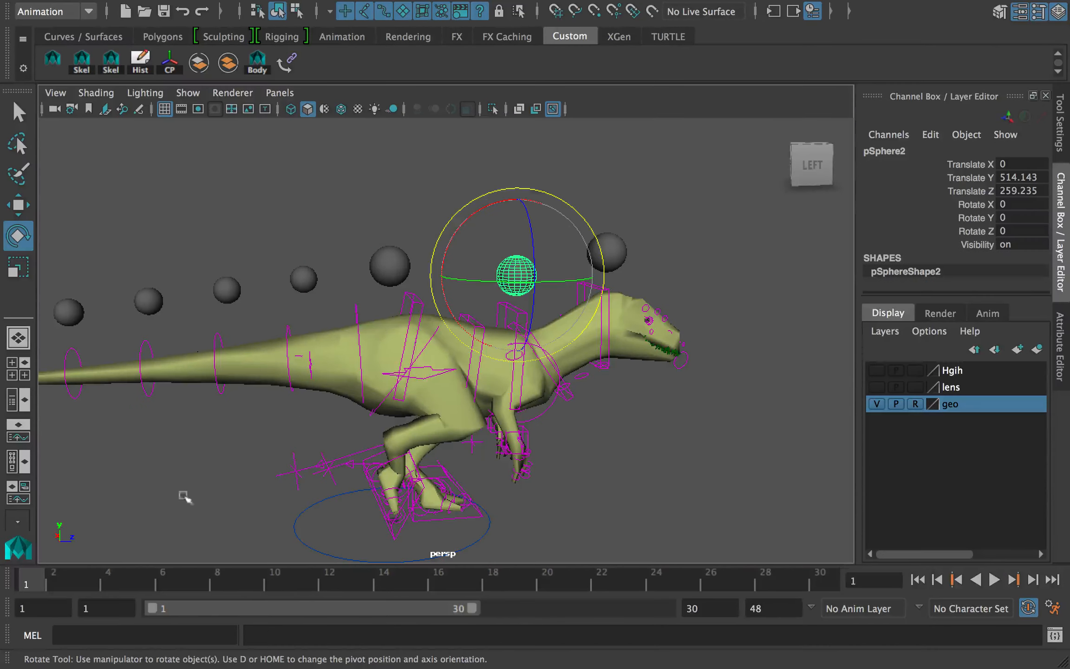
drag(52, 577, 29, 577)
key(s)
click(162, 577)
drag(494, 316, 518, 304)
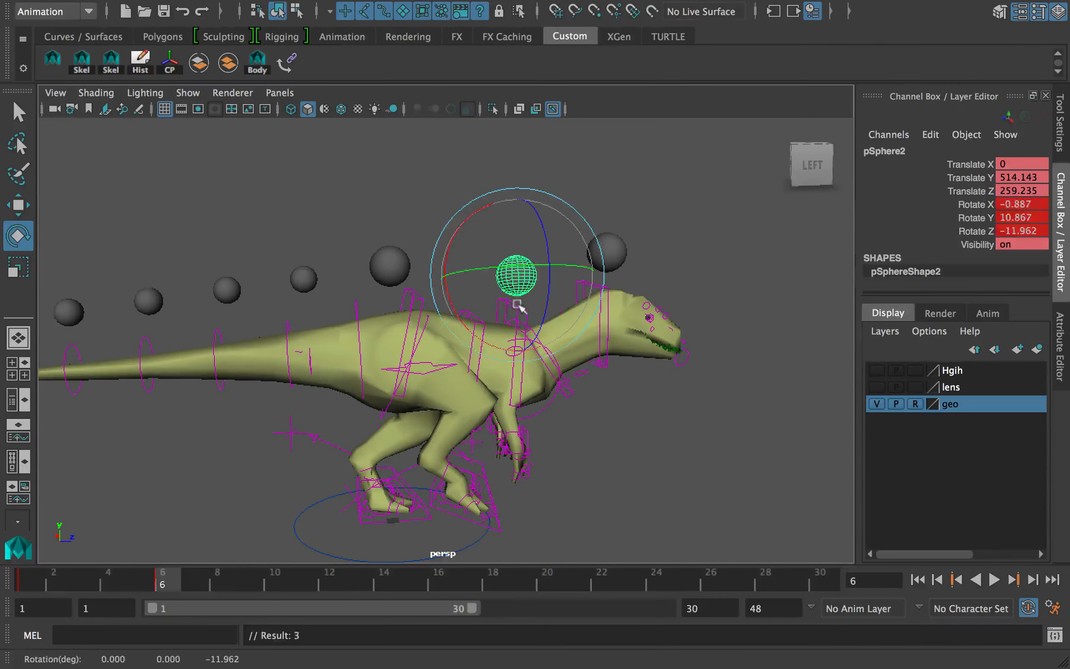
Undo pSphere2's rotation at frame 6 and delete its key at frame 1.
key(super+z)
click(32, 578)
right_click(46, 578)
click(117, 381)
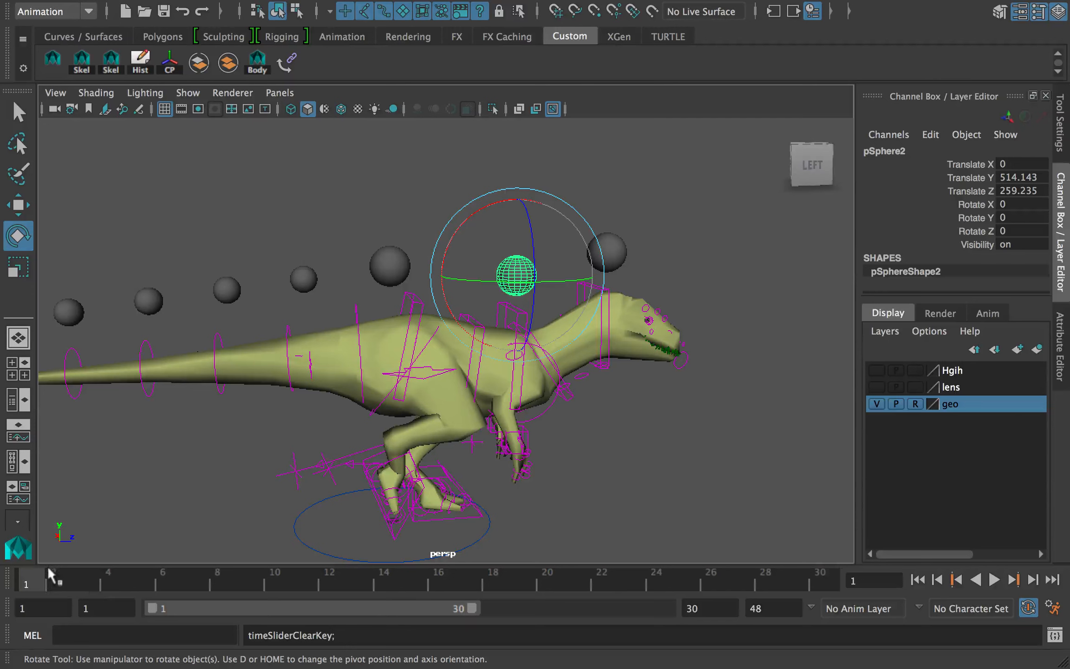
Return to frame 1, try rotating pSphere1 above the hips and undo the rotation.
drag(44, 569, 4, 571)
click(390, 270)
alt+drag(415, 284, 482, 299)
mouse_move(411, 265)
mouse_down()
mouse_move(425, 251)
mouse_move(430, 259)
mouse_up()
key(super+z)
alt+drag(471, 280, 418, 281)
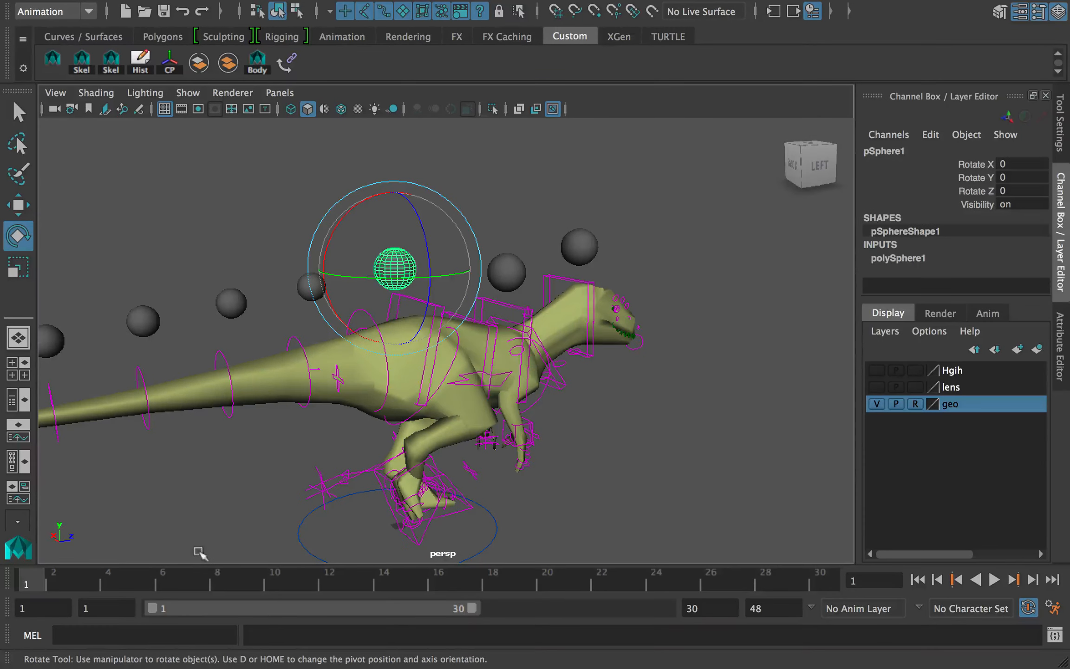
Try rotating the constrained RootX_M control directly and undo the rotation.
click(476, 380)
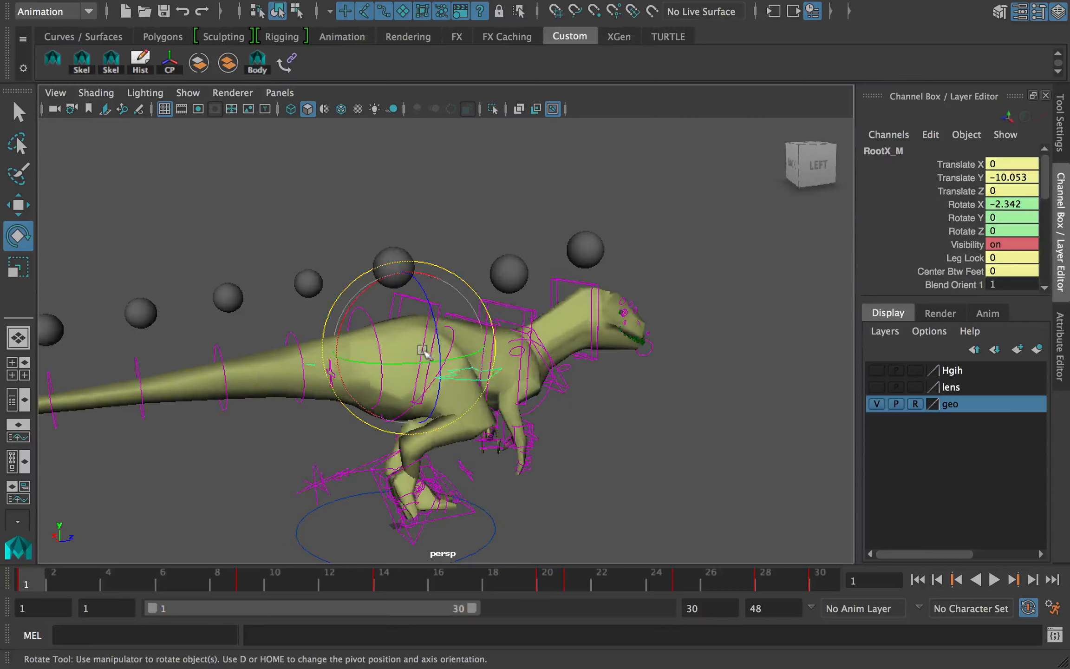
drag(421, 348, 384, 353)
key(super+z)
Select RootX_M, show the Outliner beside the view and delete the control's orient constraint.
key(q)
click(397, 269)
alt+drag(469, 363, 461, 356)
click(460, 368)
click(458, 368)
click(470, 359)
click(19, 399)
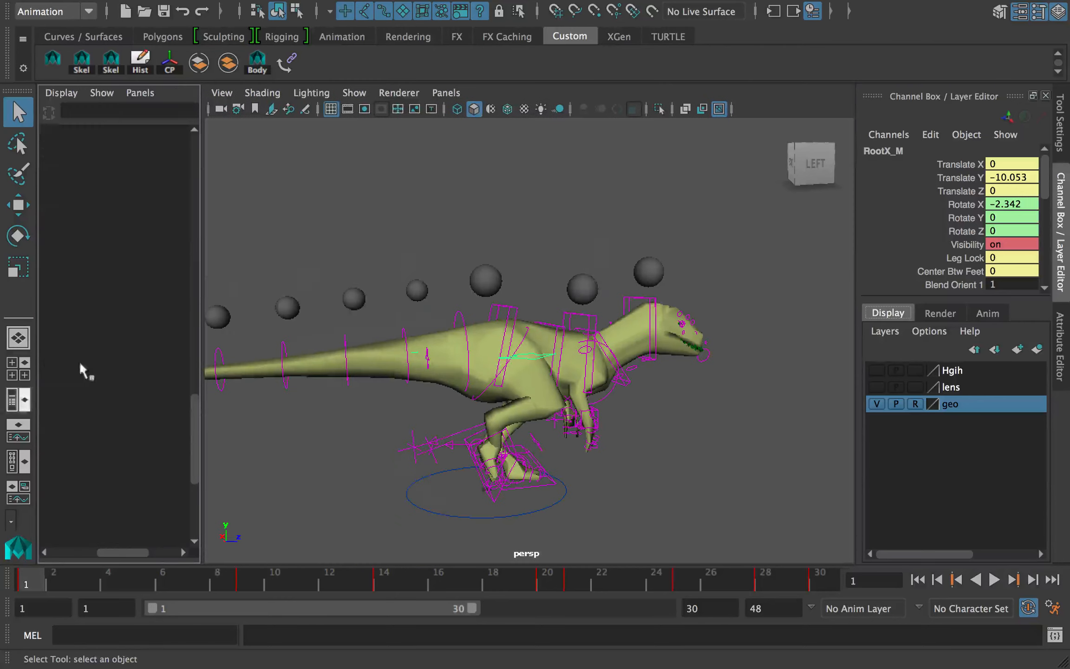
click(121, 366)
key(Delete)
Orient-constrain RootX_M to pSphere1 with Maintain offset off, all axes constrained and a weight of 1.
click(485, 281)
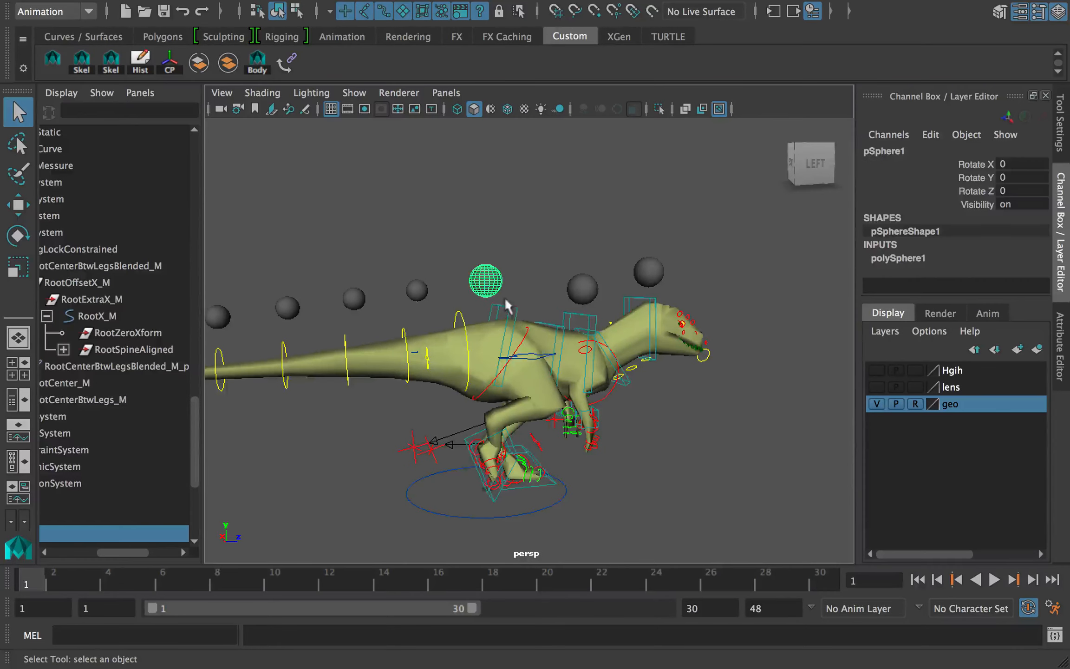
shift+click(542, 365)
click(708, 10)
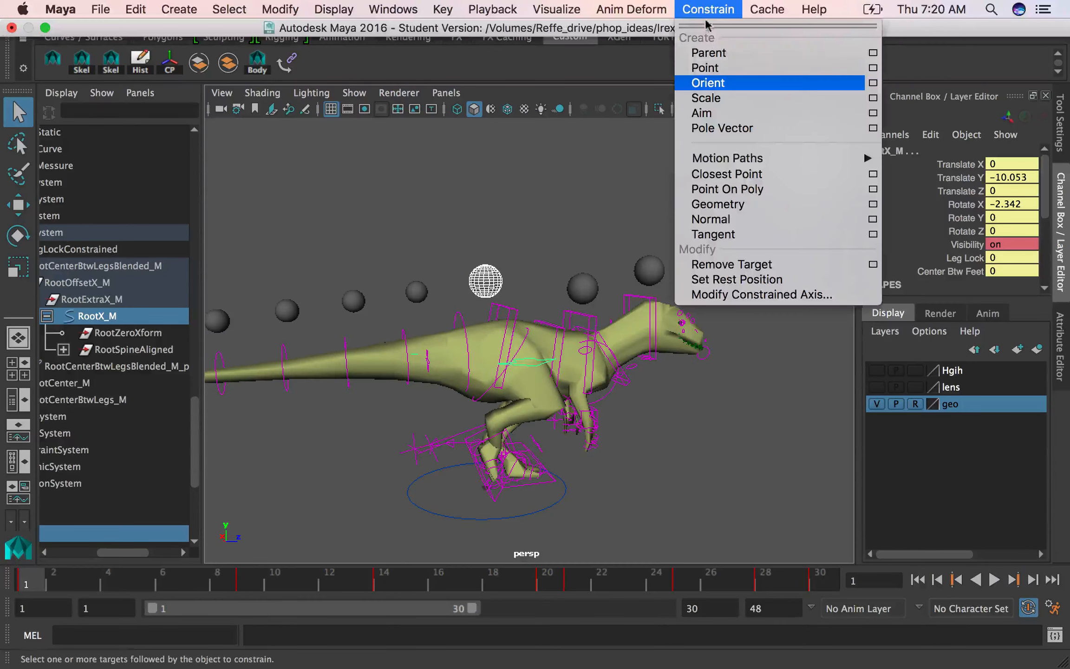
click(873, 83)
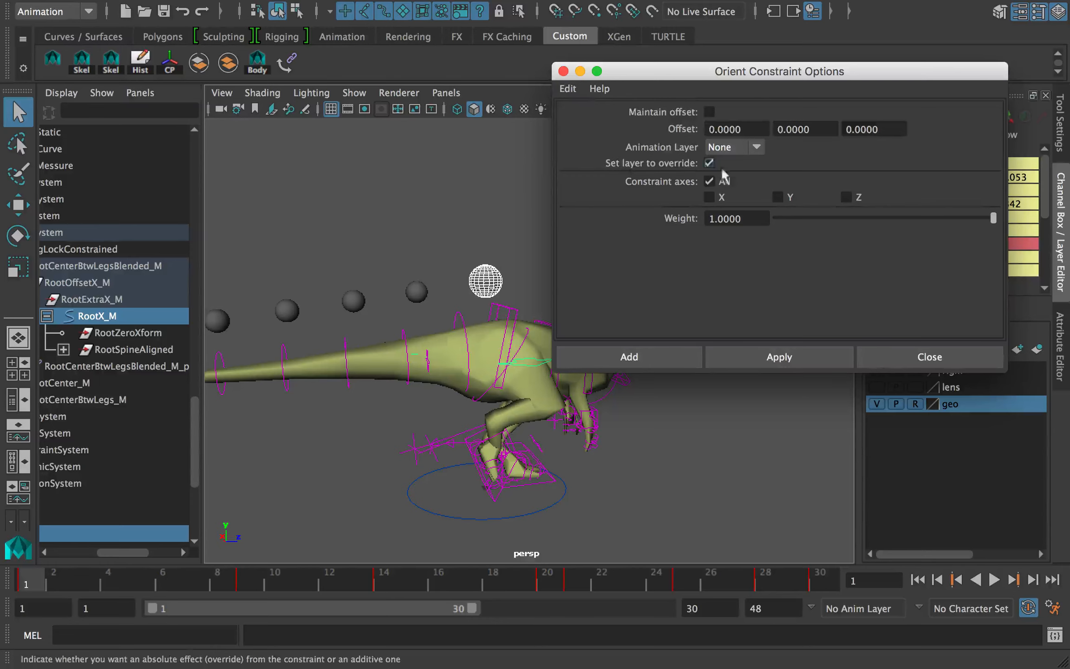
click(629, 356)
Try rotating and keying pSphere1 at different frames of the walk, and play back the result.
click(485, 280)
key(e)
drag(485, 285, 457, 343)
key(s)
drag(197, 581, 227, 579)
drag(479, 283, 497, 288)
key(s)
drag(165, 581, 201, 584)
key(alt+v)
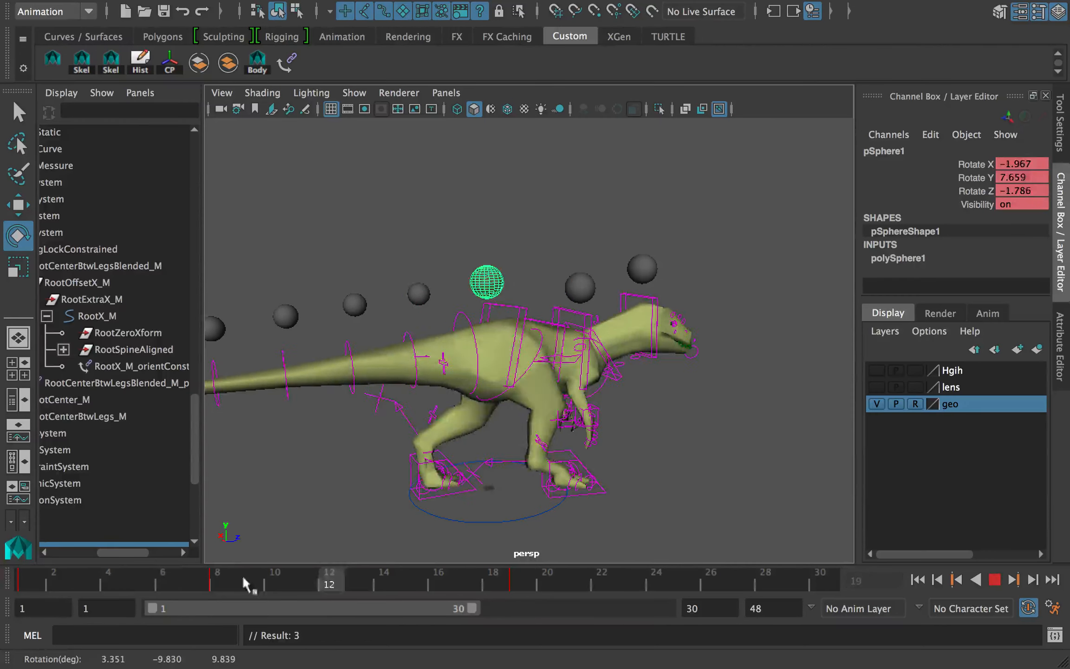
Stop playback, undo pSphere1's trial keys, return to frame 1 and undo one more test rotation.
key(Escape)
key(z)
key(z)
key(z)
drag(282, 585, 26, 583)
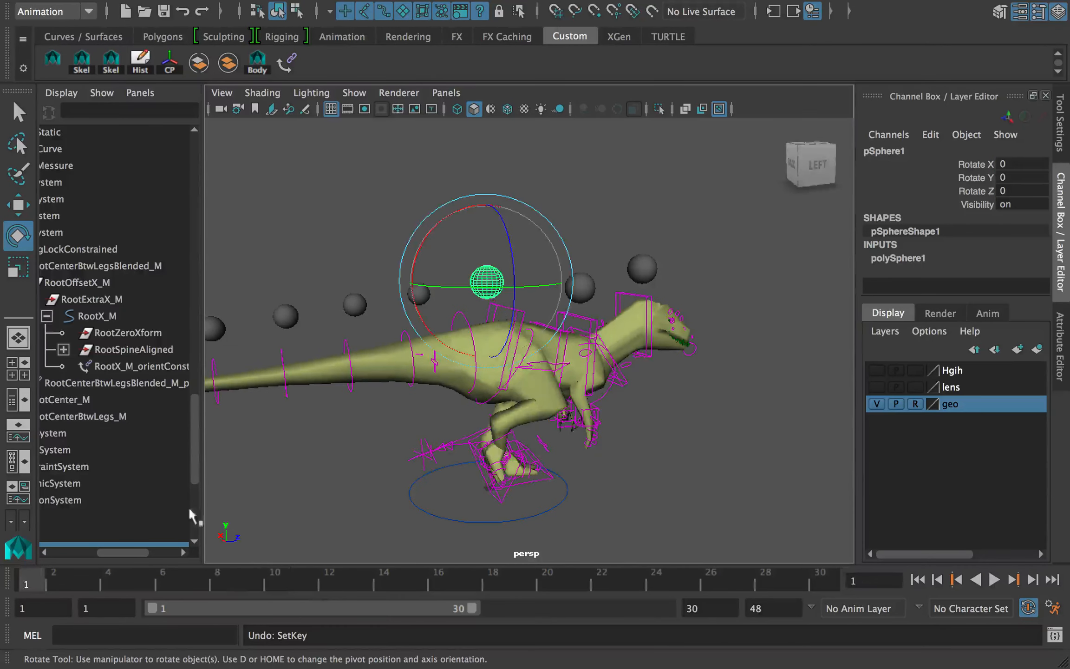
drag(472, 258, 471, 240)
key(z)
Delete RootX_M's orient constraint and recreate it from pSphere1 with Maintain offset off and all axes constrained.
click(146, 365)
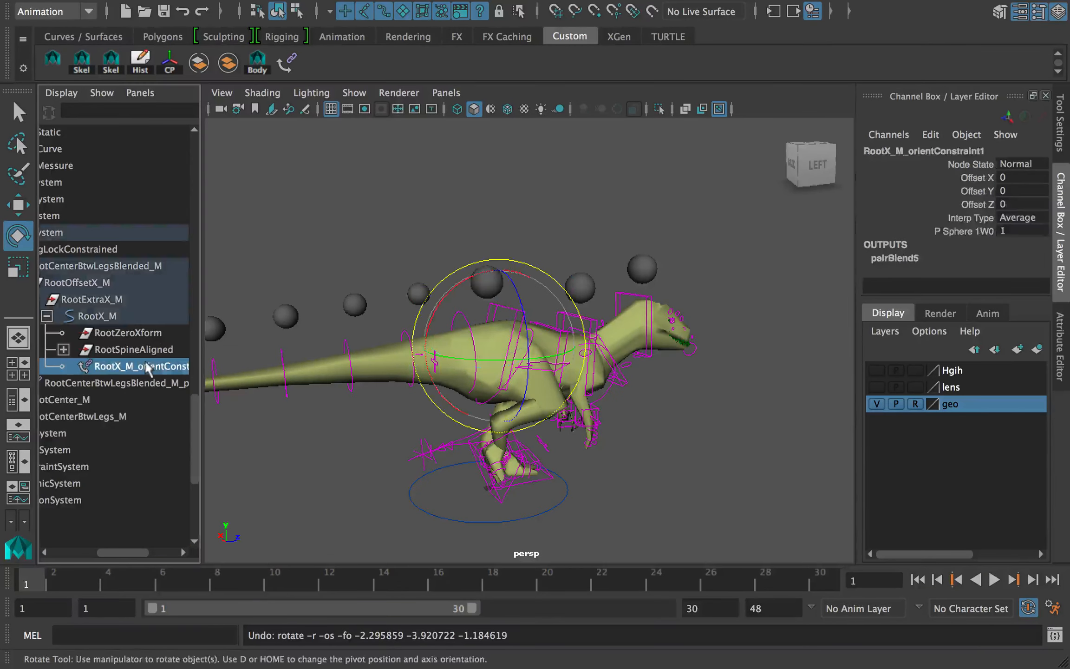
key(Delete)
click(485, 282)
alt+drag(488, 284, 452, 274)
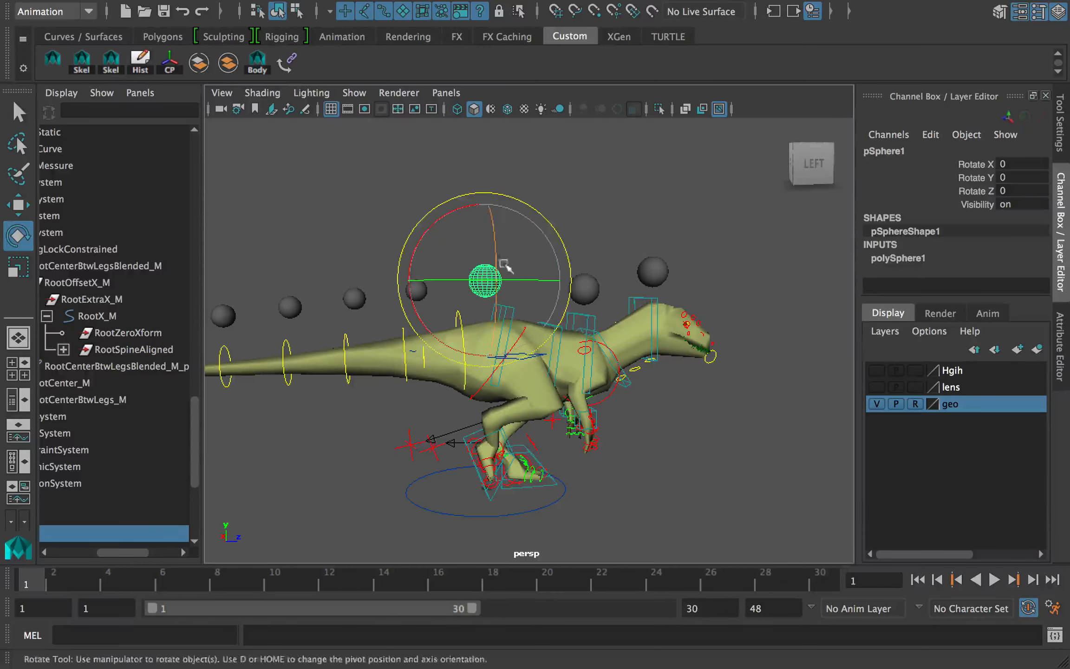
key(q)
ctrl+click(97, 316)
click(708, 9)
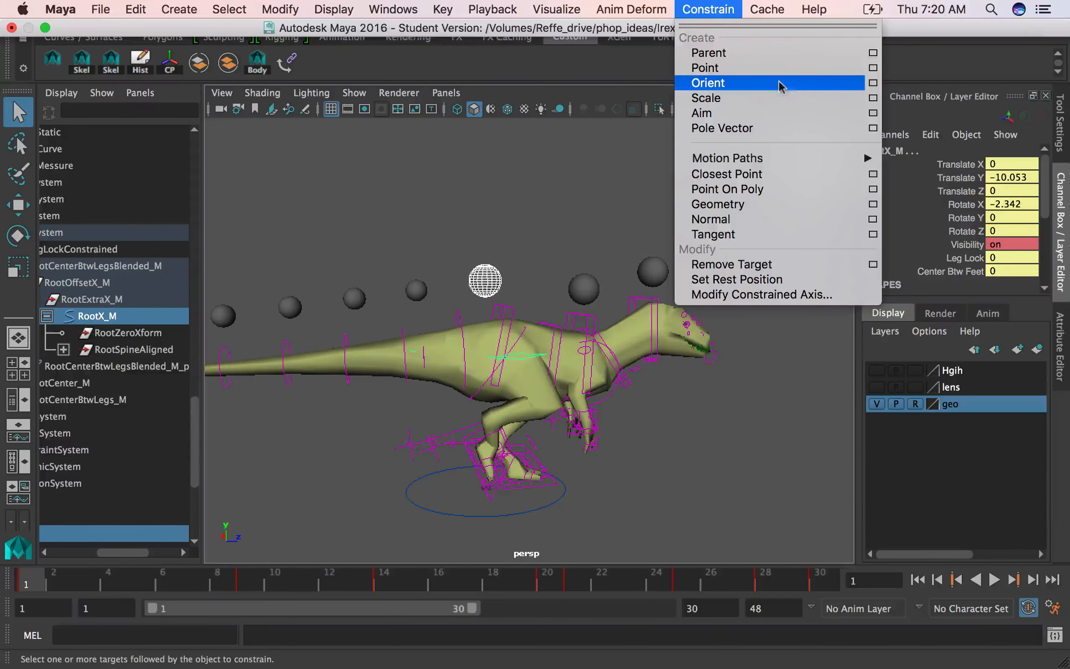
click(872, 84)
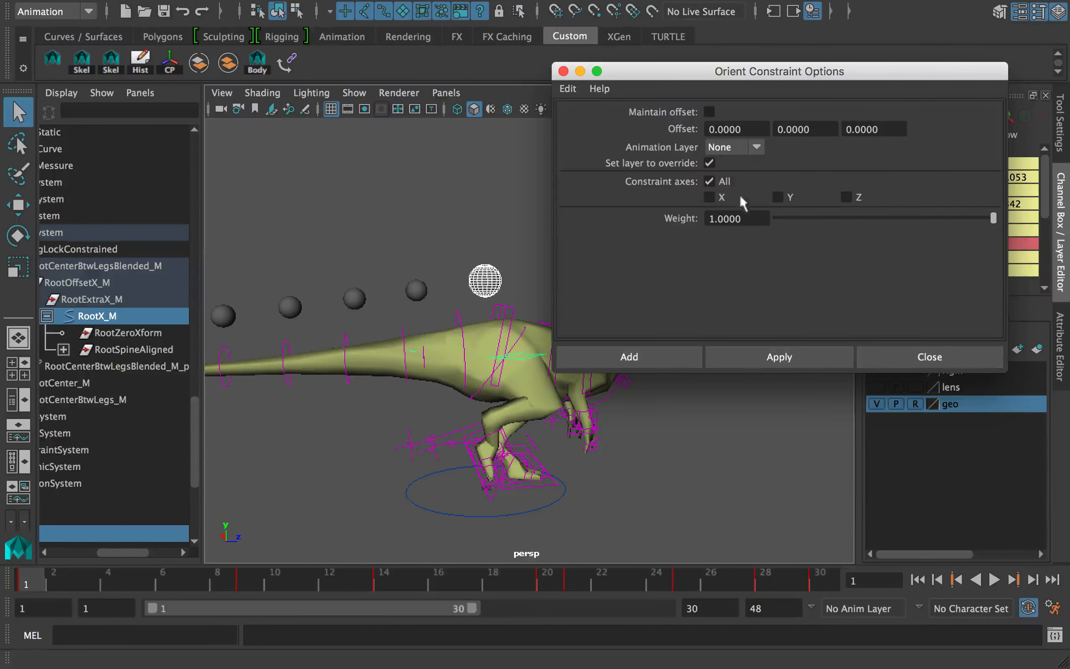
click(629, 357)
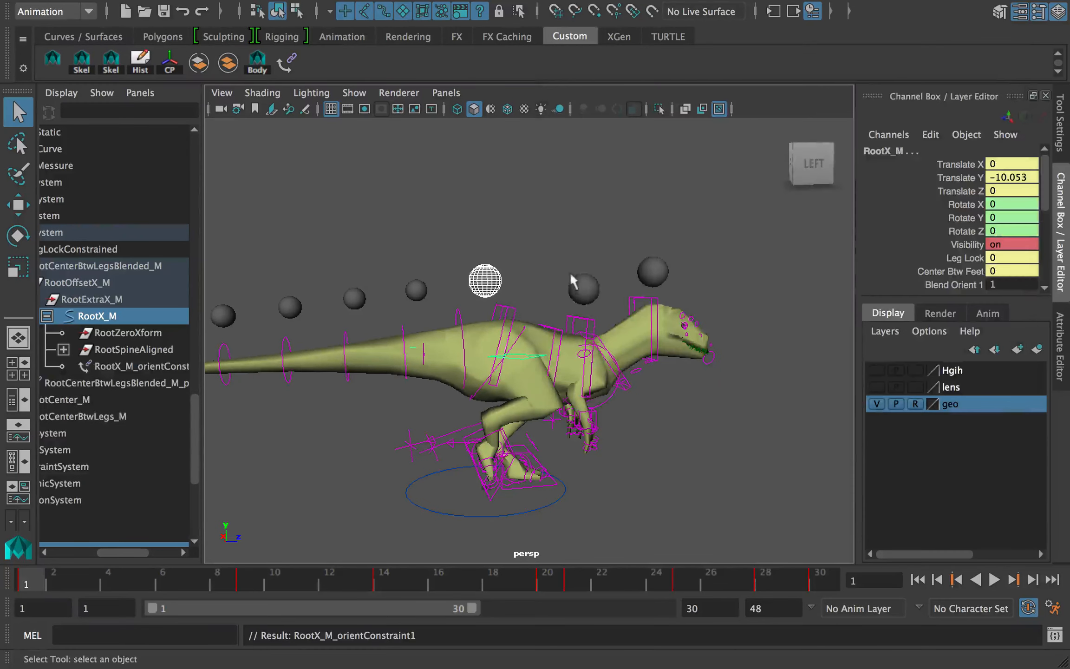
Locate the IKSpine3_M chest control in the Outliner, expand it and delete its orient constraint.
click(586, 291)
click(596, 324)
key(f)
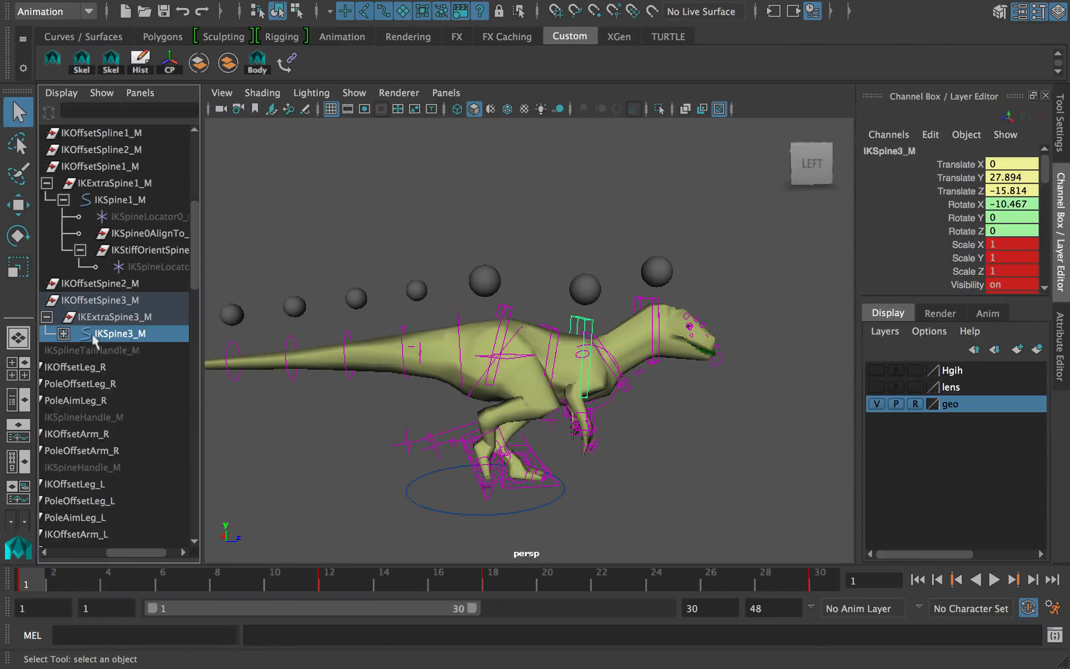
click(63, 333)
click(143, 413)
Select the IKSpline2_M neck control and delete the orient constraint under IKGlobalSpline2_M.
click(648, 301)
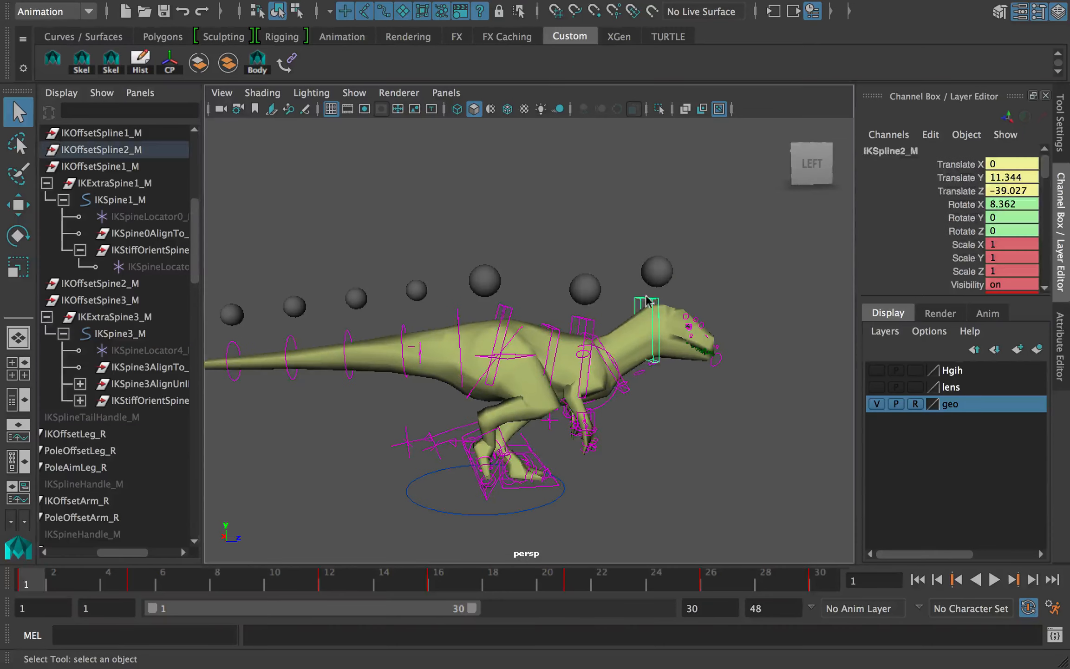
click(131, 236)
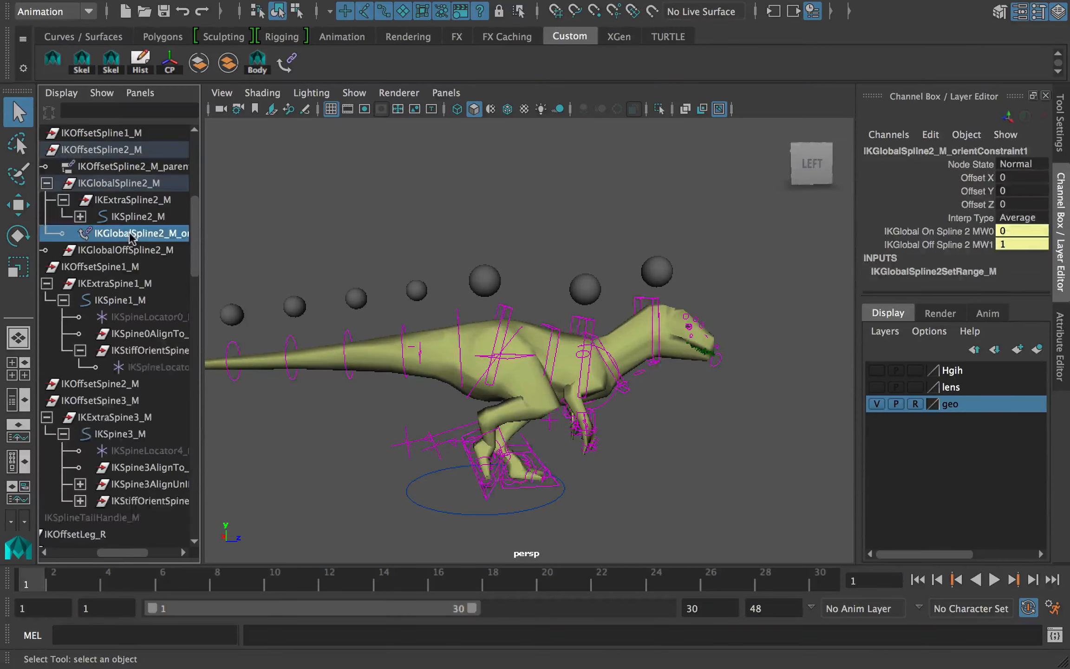
key(Delete)
Try a test rotation on pSphere1 above the hips and undo it.
click(486, 280)
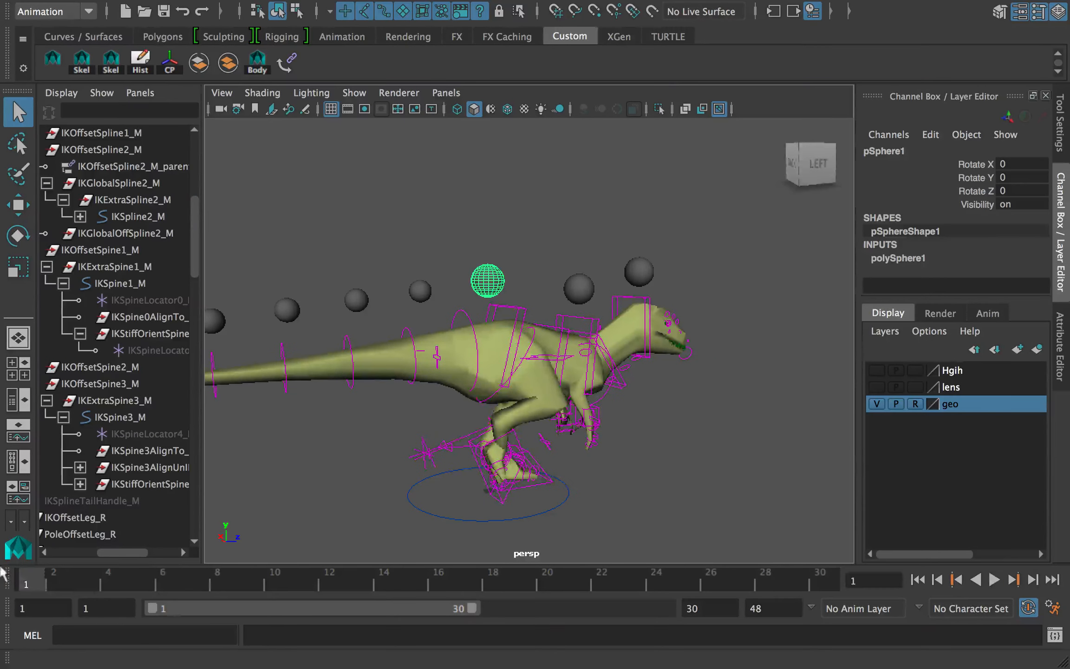
key(e)
key(ctrl+z)
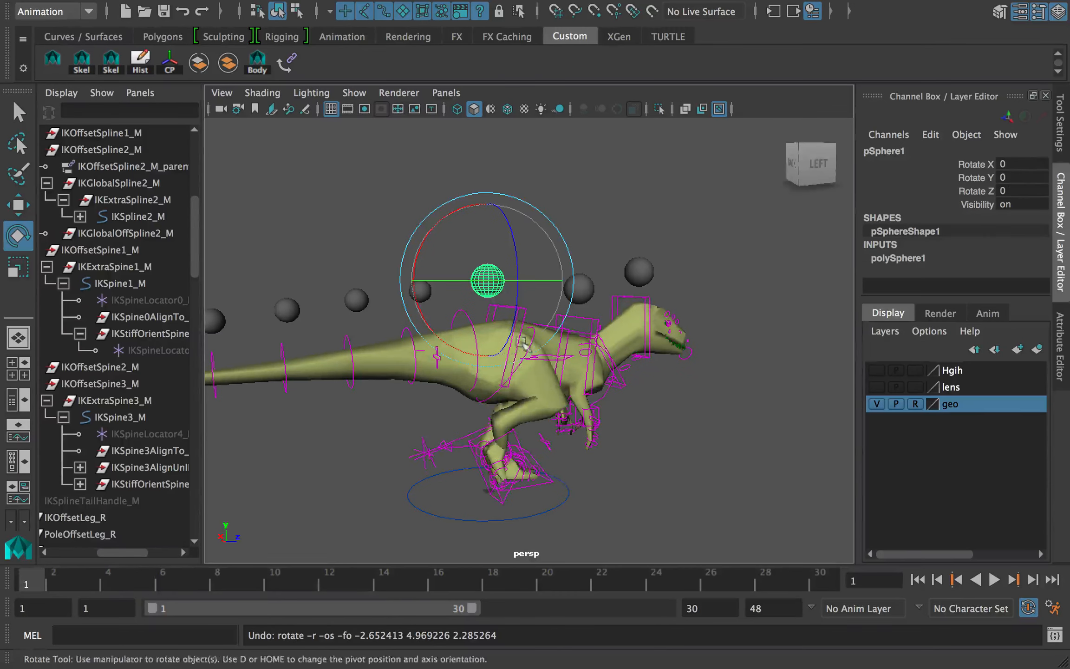
Try keying a test rotation on pSphere1 at frame 8 and undo the trial keys.
drag(524, 345, 483, 321)
click(223, 581)
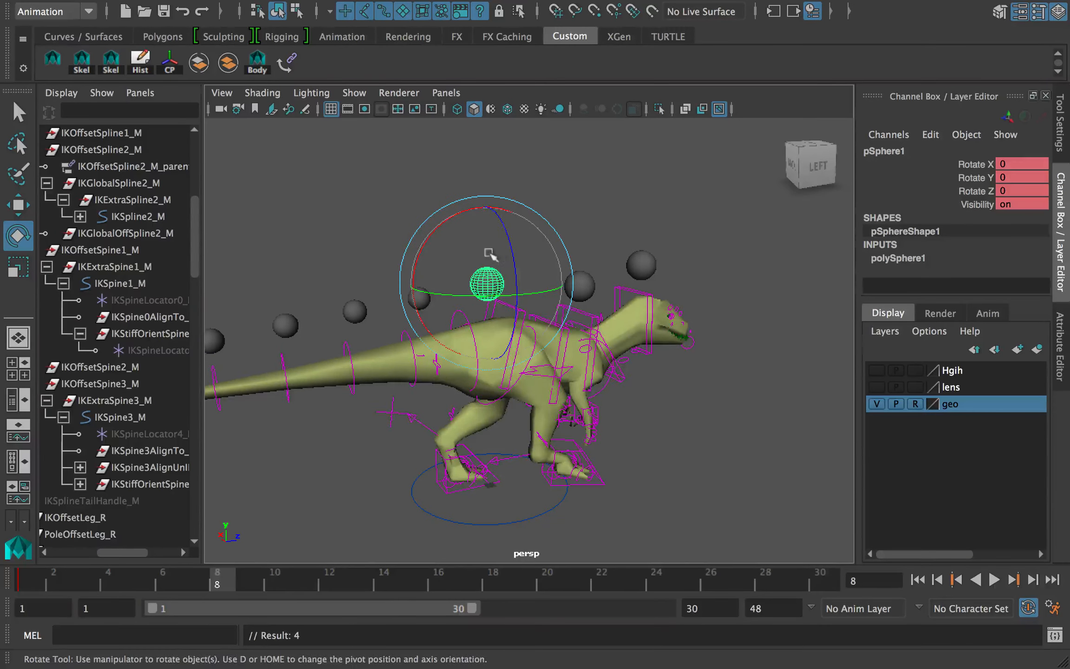
drag(489, 253, 501, 258)
key(s)
mouse_move(211, 583)
mouse_down()
mouse_move(132, 579)
mouse_move(228, 574)
mouse_up()
key(ctrl+z)
key(ctrl+z)
key(ctrl+z)
key(ctrl+z)
key(ctrl+z)
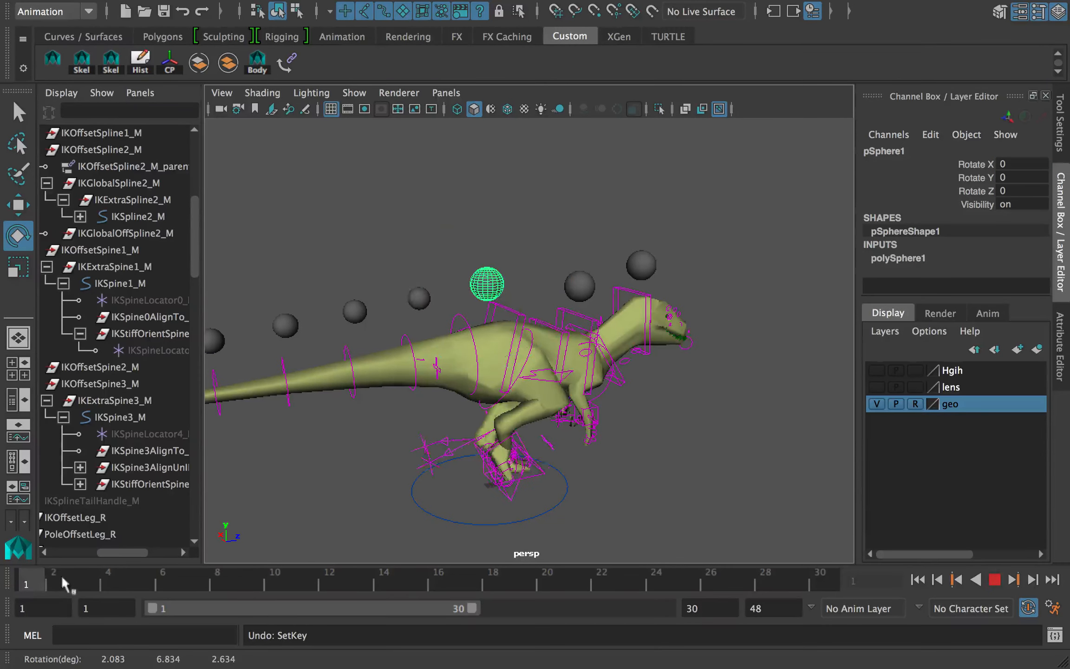
Key a series of trial rotations on pSphere1 along the timeline and play them back.
drag(449, 372, 574, 367)
drag(529, 309, 500, 314)
key(s)
alt+drag(434, 420, 478, 441)
click(303, 584)
drag(497, 351, 529, 330)
key(s)
drag(414, 586, 553, 589)
drag(541, 325, 516, 338)
key(s)
key(alt+v)
alt+drag(622, 356, 577, 335)
key(alt+v)
Undo the trial keys on pSphere1, return to frame 1 and save the scene.
key(super+z)
key(super+z)
key(super+z)
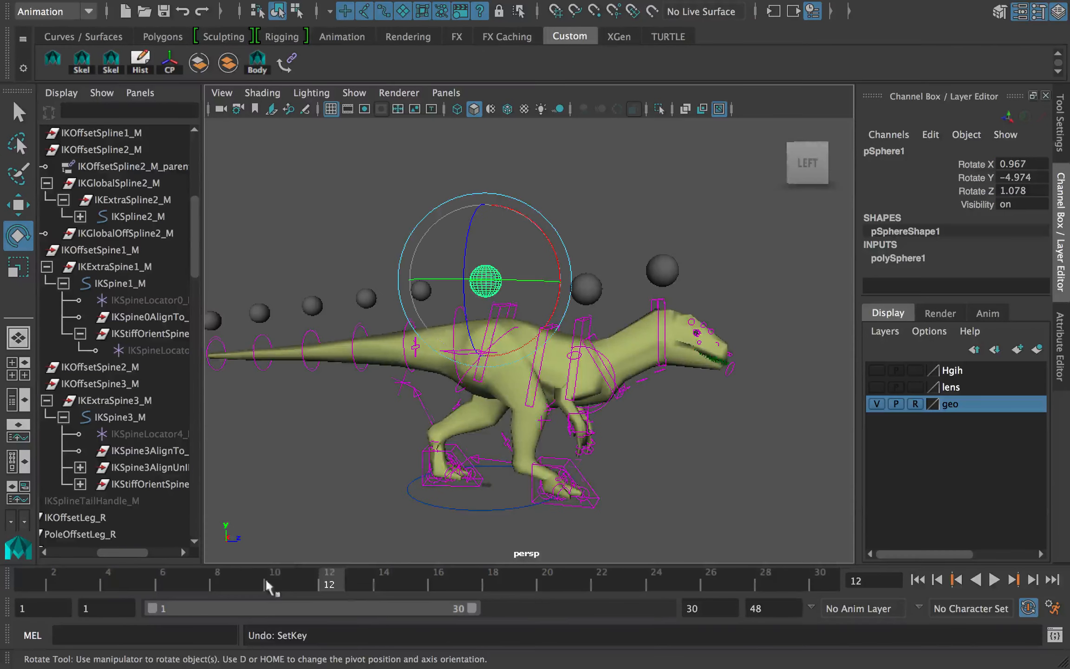
click(30, 585)
key(super+s)
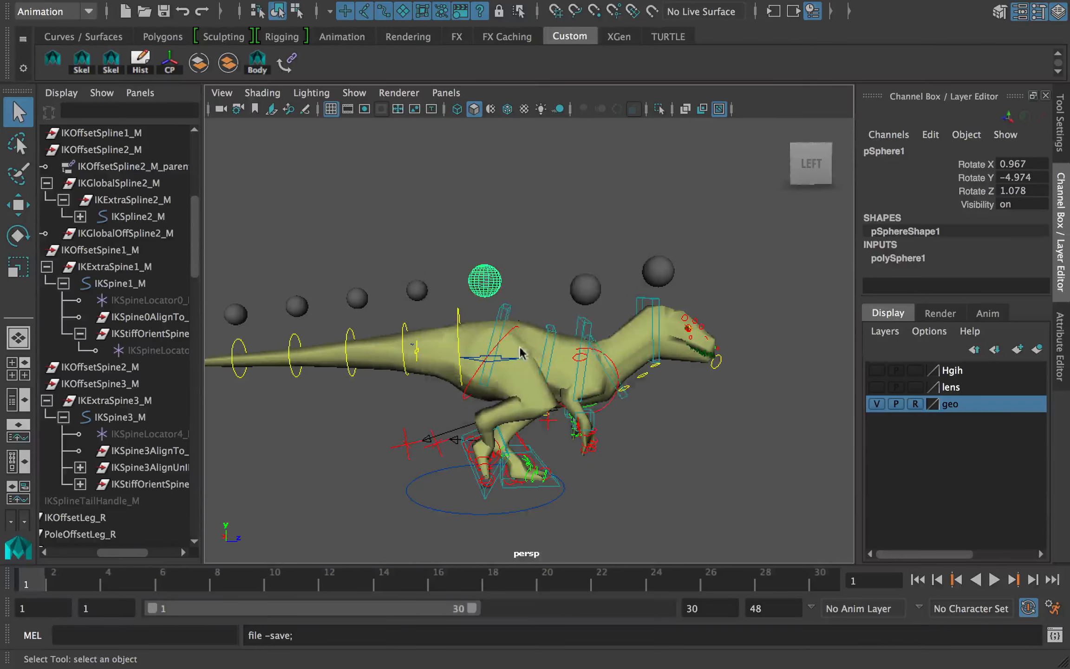
Orient-constrain RootX_M to pSphere1, undoing the first constraint and recreating it through the constraint options.
mouse_move(570, 334)
alt+mouse_down()
mouse_move(602, 338)
mouse_move(569, 332)
alt+mouse_up()
key(q)
shift+click(520, 364)
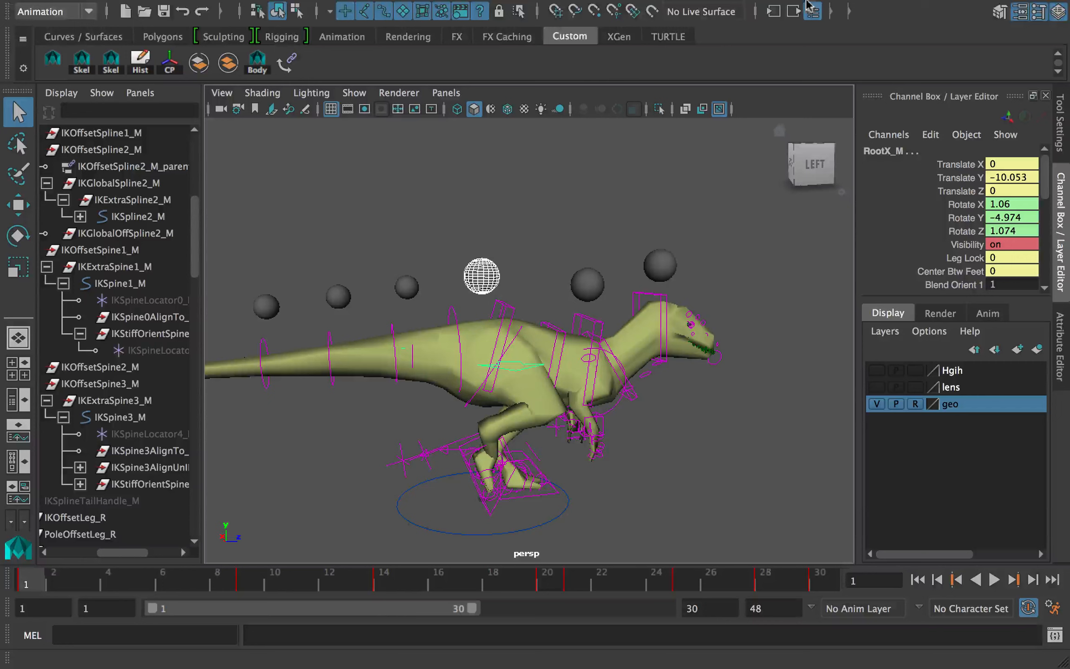
click(704, 12)
click(711, 81)
key(super+z)
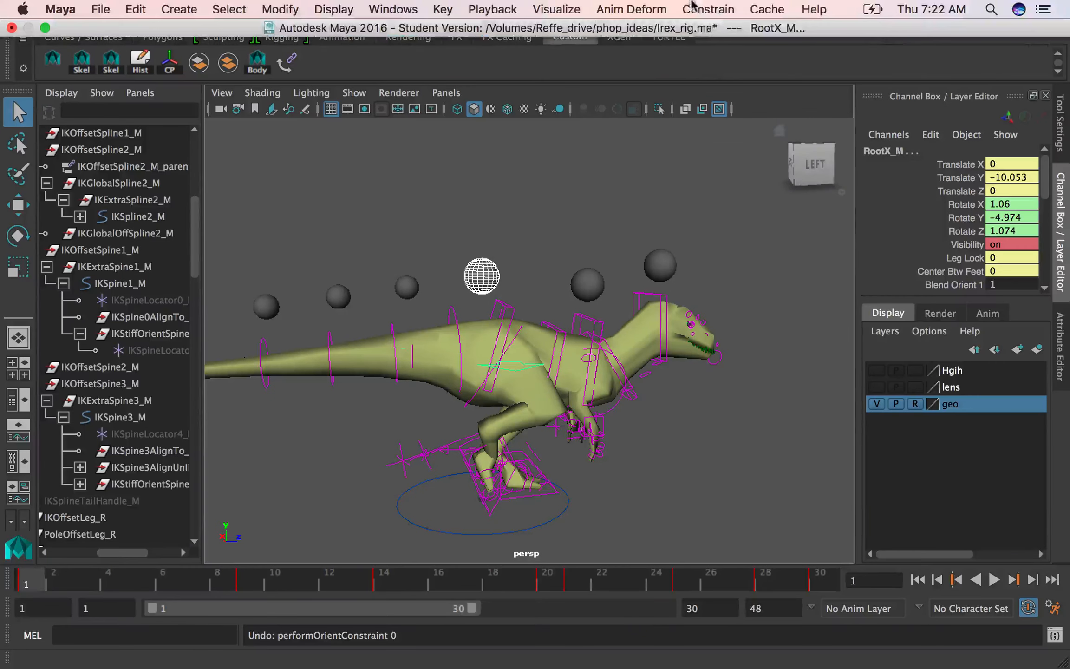
click(705, 9)
click(874, 79)
click(662, 355)
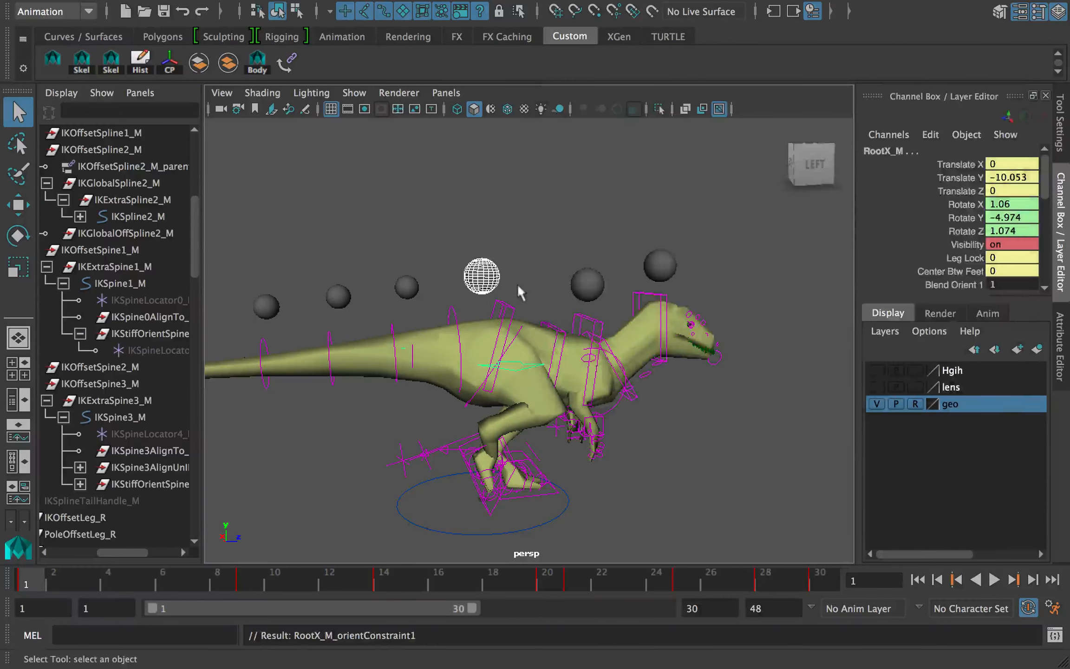
Key trial rotations on pSphere1 at frames 7, 13 and 19 and play them back to test the constraint.
click(518, 288)
alt+drag(515, 287, 493, 279)
click(486, 279)
alt+drag(450, 364, 474, 368)
key(e)
drag(58, 578, 192, 582)
drag(463, 320, 455, 321)
key(s)
drag(220, 580, 359, 580)
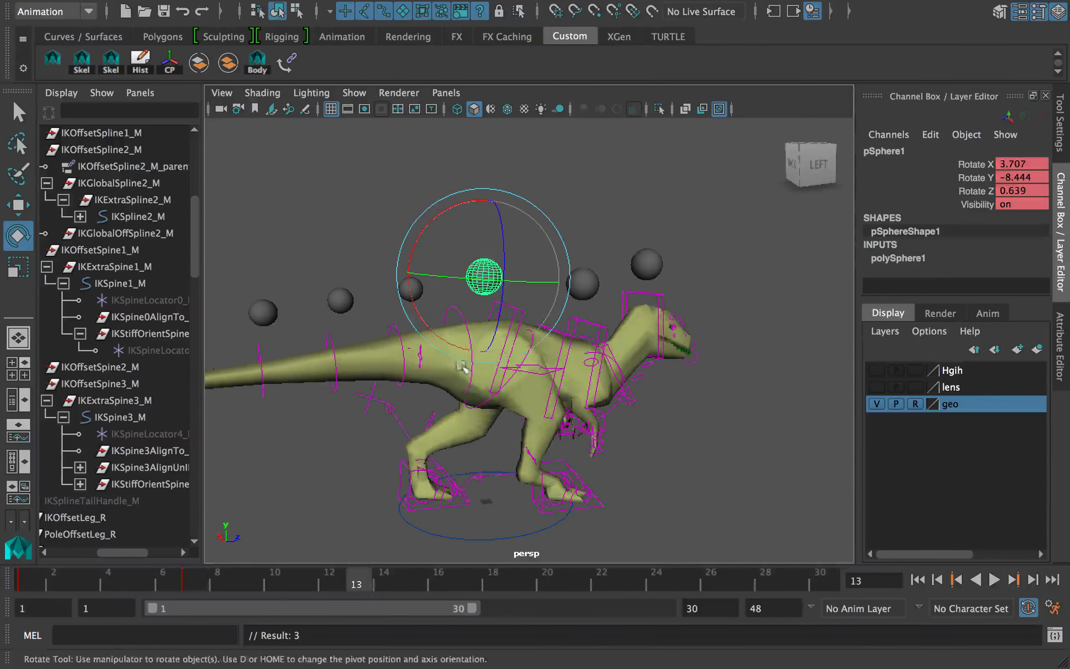
key(alt+v)
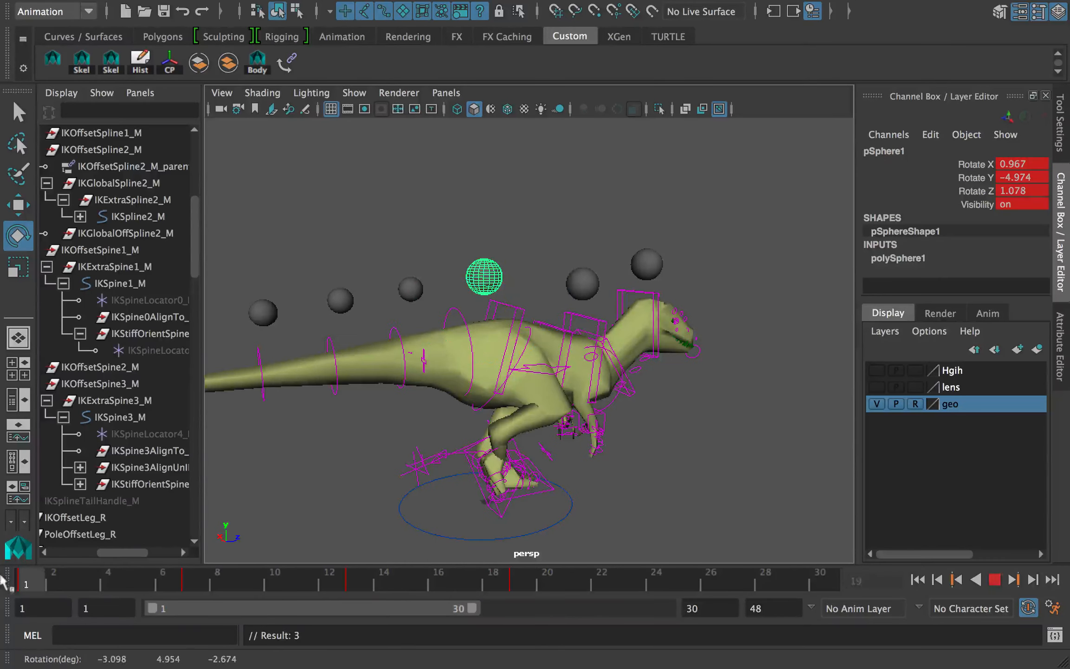
Stop playback, undo pSphere1's latest trial keys and return to frame 1.
key(Escape)
key(ctrl+z)
key(ctrl+z)
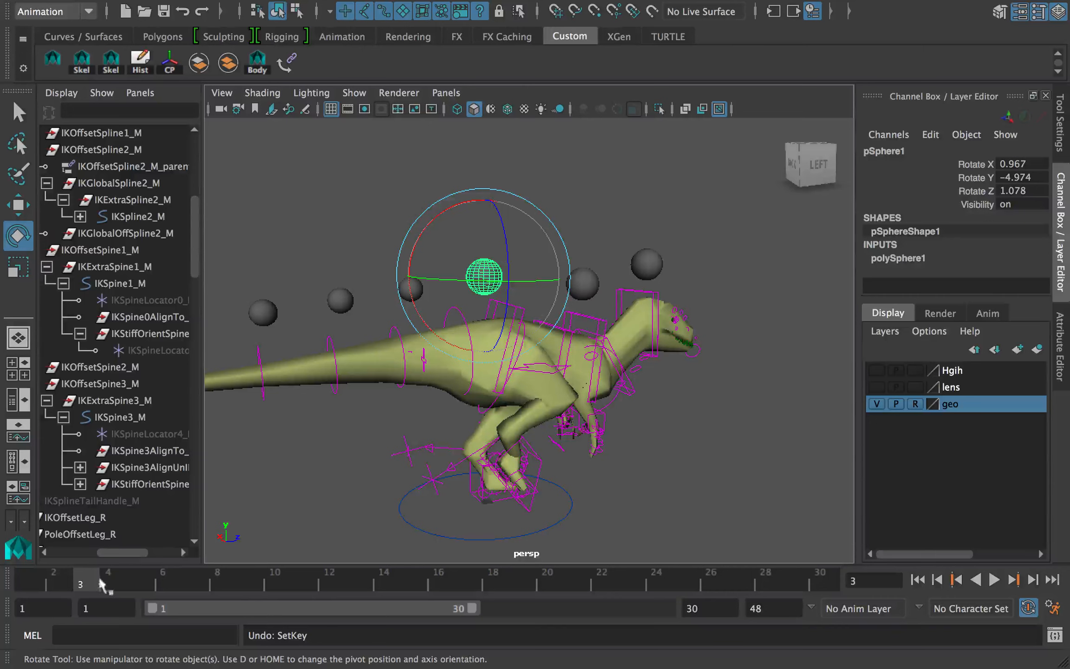
drag(101, 584, 30, 583)
Reset pSphere1's Rotate X, Y and Z to 0.
alt+drag(461, 366, 434, 363)
key(q)
click(568, 272)
click(486, 273)
alt+middle_drag(487, 273, 473, 281)
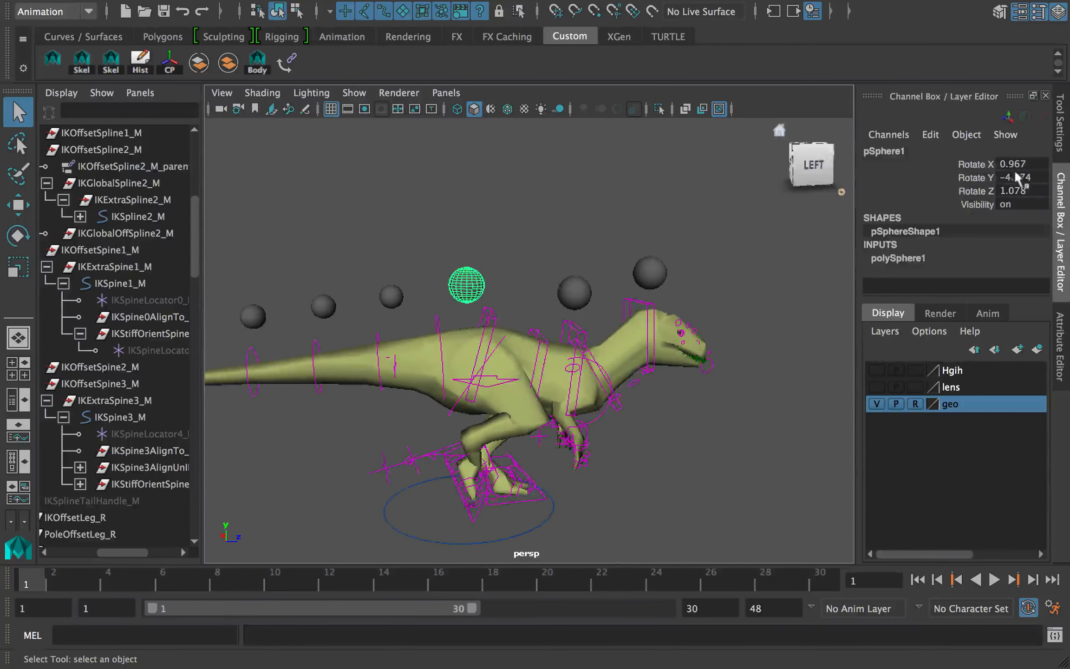
text(0)
key(Return)
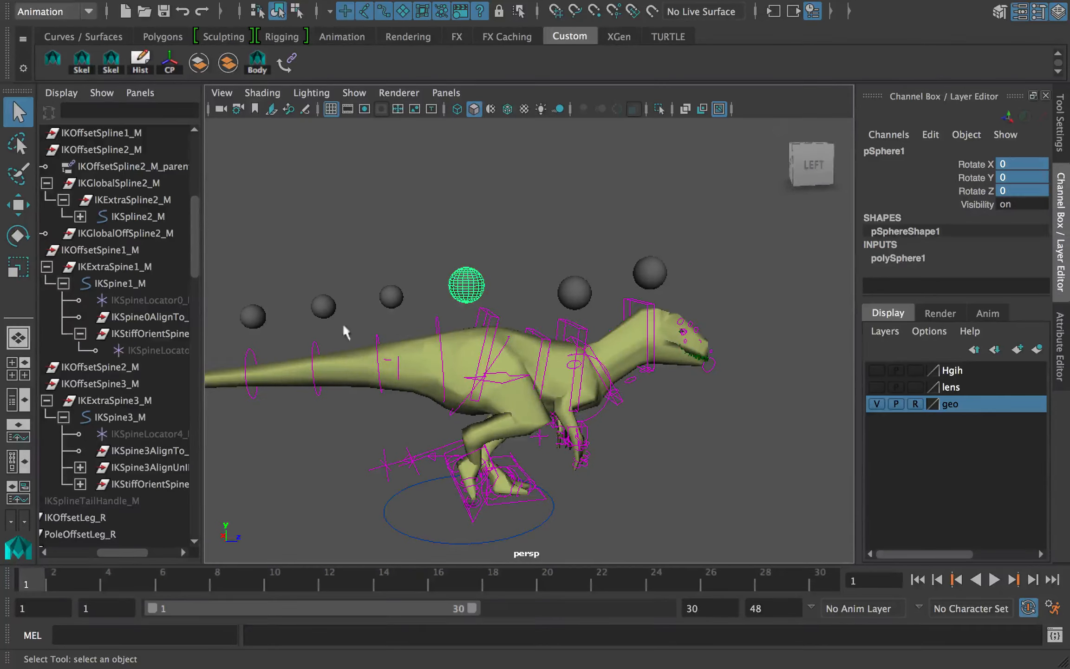
Test-rotate pSphere1, undo the rotation and save the scene, accepting the student version notice.
alt+drag(508, 343, 530, 347)
key(e)
mouse_move(470, 309)
mouse_down()
mouse_move(478, 313)
mouse_move(463, 311)
mouse_up()
key(ctrl+z)
key(q)
key(ctrl+s)
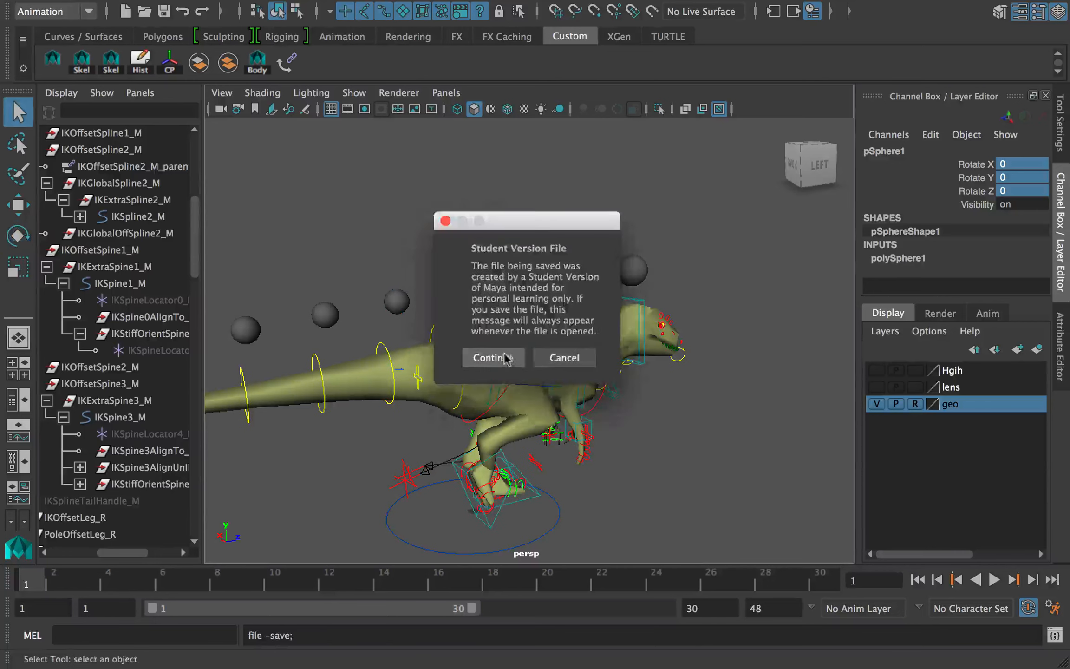
click(504, 358)
Select the RootX_M control and reveal it with its child nodes in the Outliner.
click(546, 378)
key(f)
alt+middle_drag(105, 358, 91, 351)
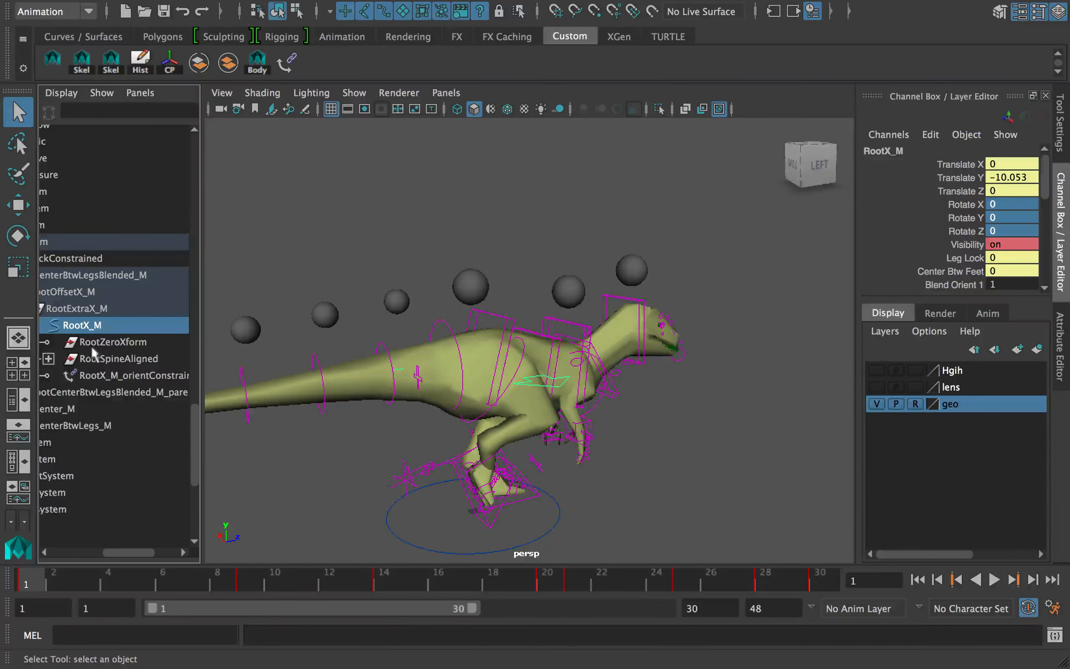
Select pSphere2 together with the IKSpine3_M chest control as an orient constraint pair.
mouse_move(493, 317)
alt+mouse_down()
mouse_move(469, 317)
mouse_move(509, 330)
alt+mouse_up()
click(573, 293)
shift+click(509, 334)
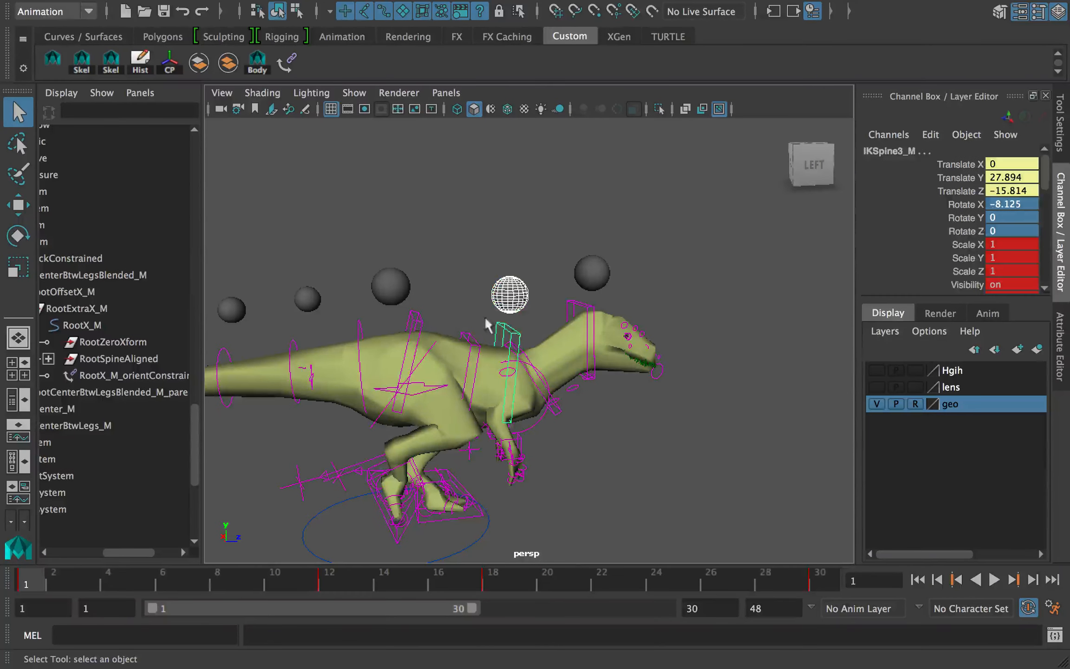
click(543, 288)
click(525, 298)
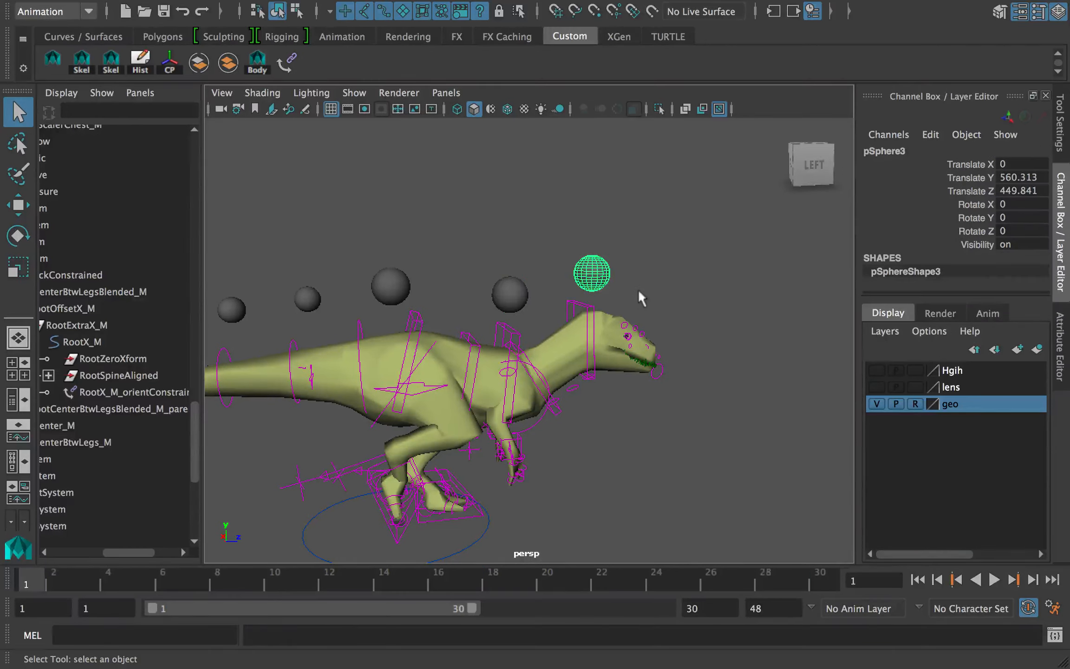
Try rotating pSphere3 to test how it drives the neck control, and undo the rotation.
key(e)
drag(597, 284, 566, 296)
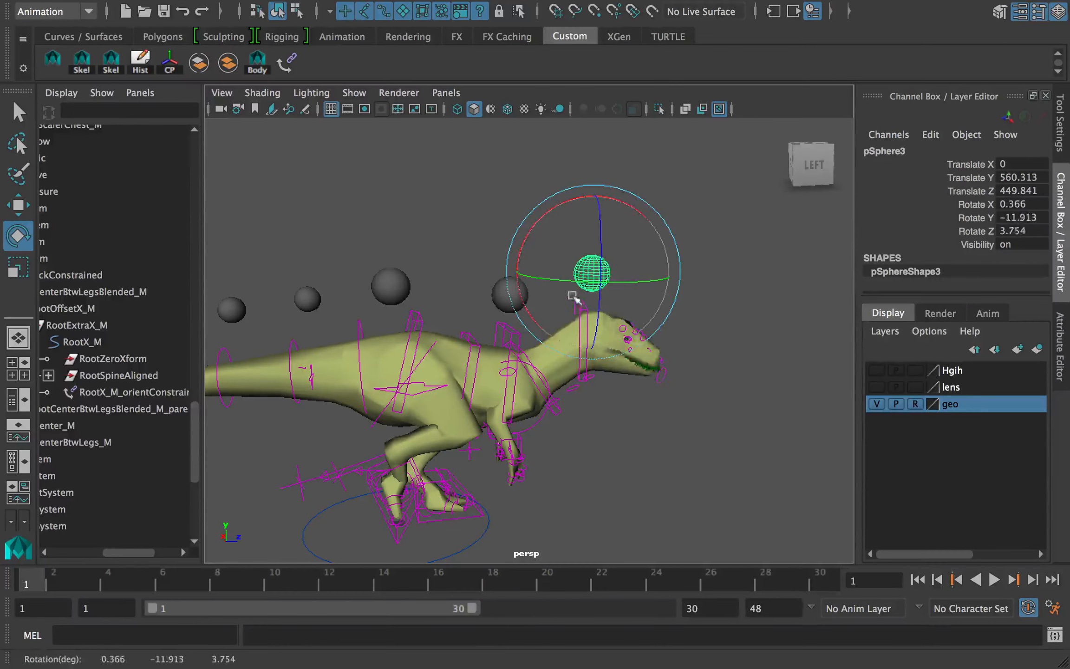
key(z)
key(q)
Duplicate pSphere3 and move the copy in front of the snout, to Translate Y 343.042 and Translate Z 702.956.
alt+drag(646, 298, 619, 300)
key(w)
key(ctrl+d)
drag(661, 222, 775, 312)
key(e)
key(r)
key(e)
key(w)
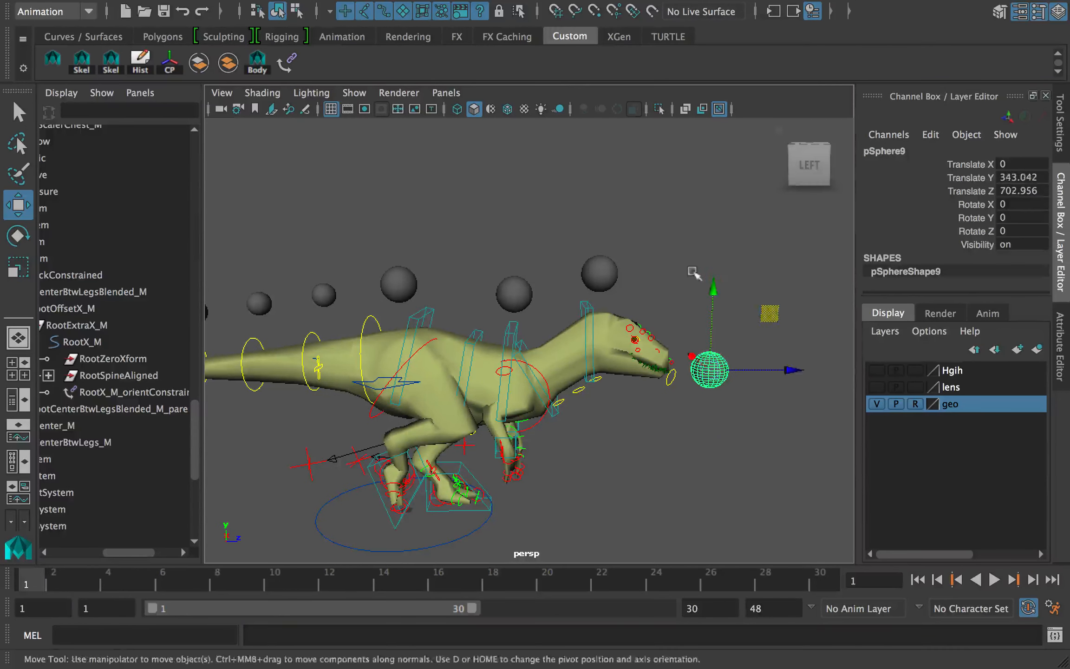
alt+middle_drag(694, 273, 683, 265)
click(683, 265)
Select the snout, neck and chest spheres together, and reselect only the snout sphere.
click(698, 360)
key(q)
shift+click(589, 266)
shift+click(502, 284)
click(670, 287)
click(703, 353)
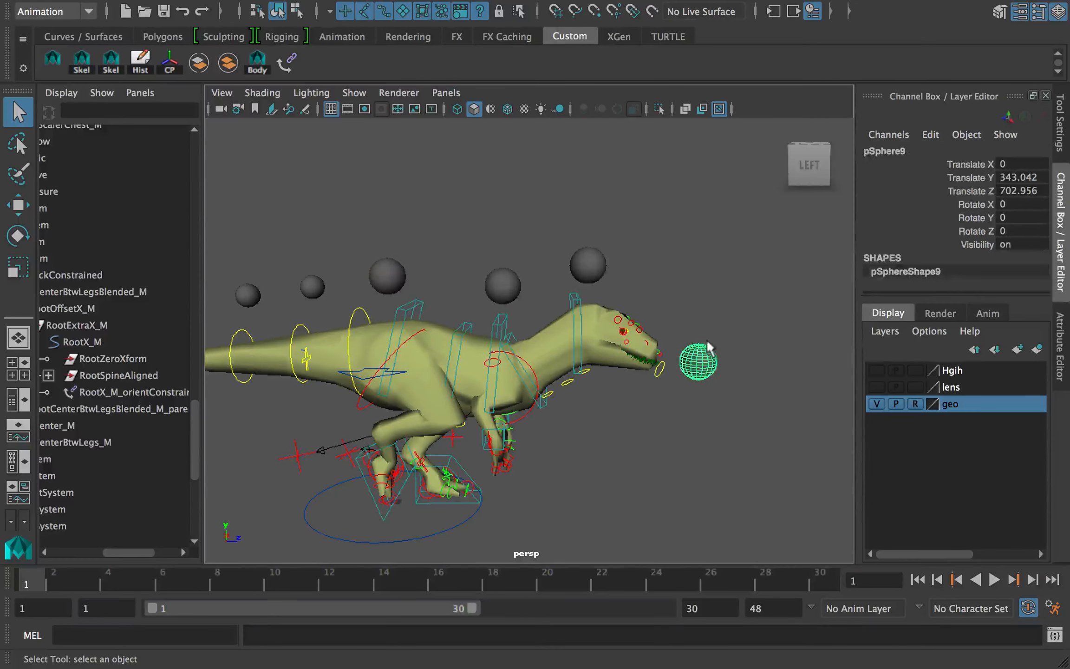
Try rotating the IKSpine1_M control near the hips and undo the rotation.
click(417, 311)
key(e)
drag(450, 313, 451, 328)
key(ctrl+z)
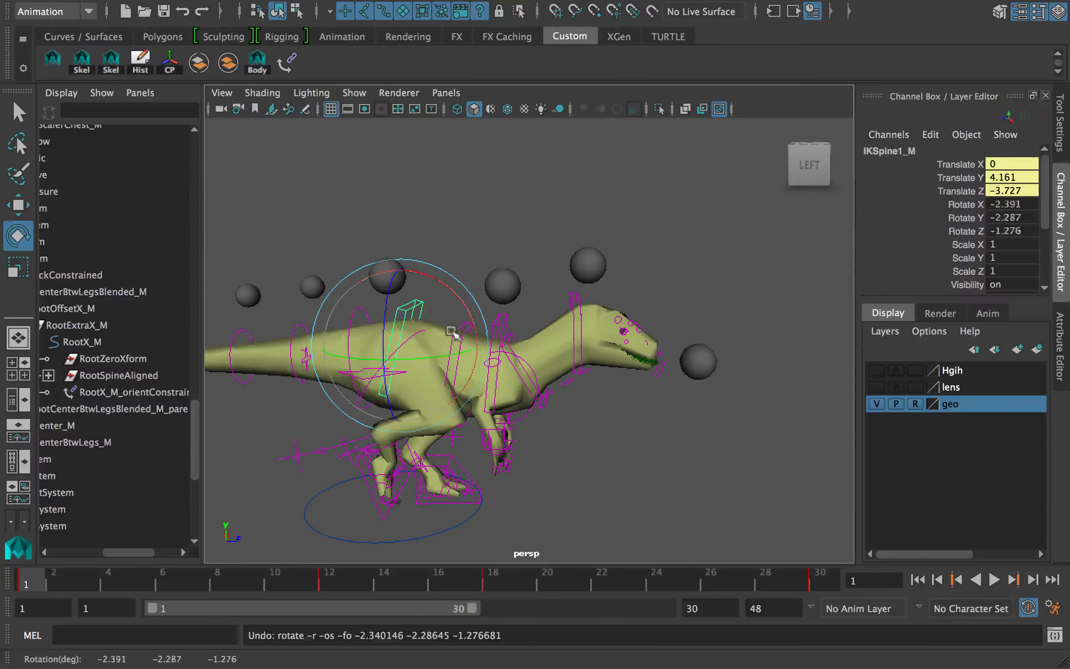
Try rotating pSphere3, pSphere2 and pSphere1 together and undo the rotation.
key(q)
alt+drag(576, 392, 597, 390)
click(587, 275)
shift+click(503, 284)
shift+click(389, 276)
key(e)
mouse_move(449, 289)
mouse_down()
mouse_move(451, 303)
mouse_move(435, 301)
mouse_move(458, 299)
mouse_up()
key(ctrl+z)
Compare the snout sphere with pSphere3 by trying a rotation on pSphere3 alone, and undo it.
key(w)
click(699, 324)
alt+drag(699, 324, 664, 333)
click(681, 361)
click(575, 262)
key(e)
drag(575, 262, 595, 288)
key(ctrl+z)
Orient-constrain pSphere3 to the snout sphere pSphere9 and check the link with a test rotation that is undone.
click(690, 366)
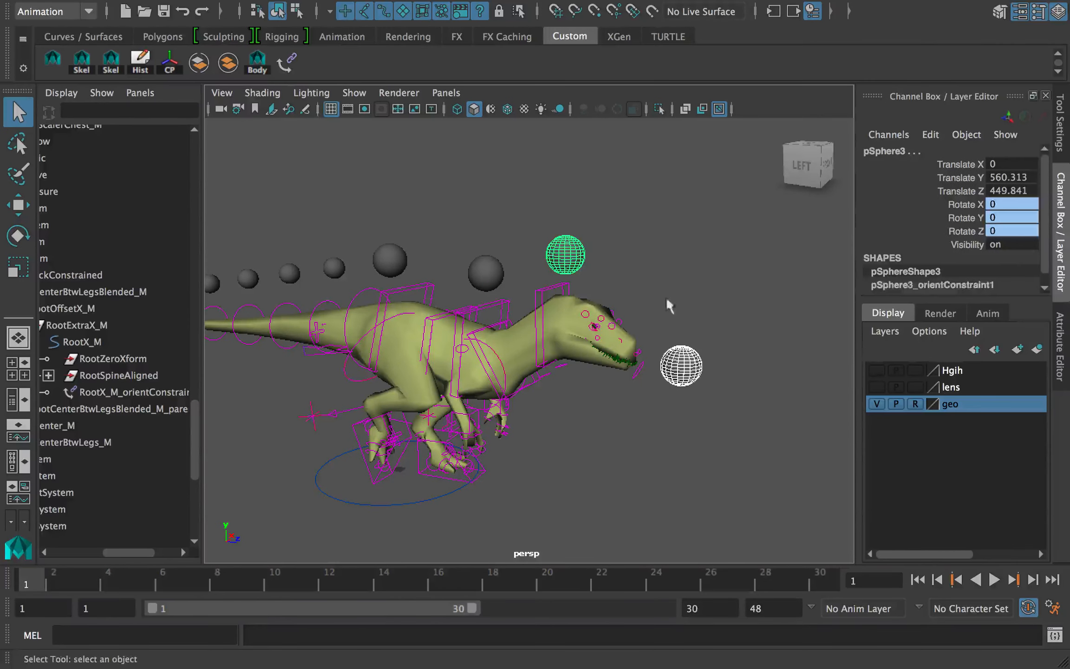
key(e)
key(ctrl+z)
alt+drag(670, 370, 606, 365)
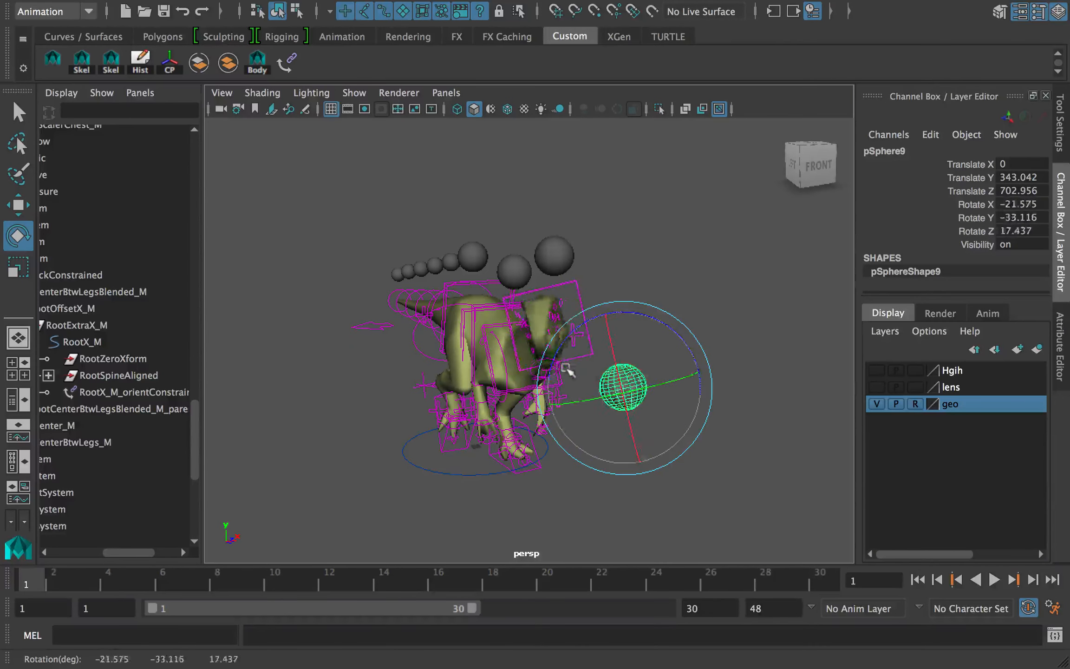
key(ctrl+z)
Try to repeat the orient constraint on the chest sphere pSphere2 from pSphere9.
key(w)
alt+drag(571, 343, 593, 344)
click(503, 271)
key(q)
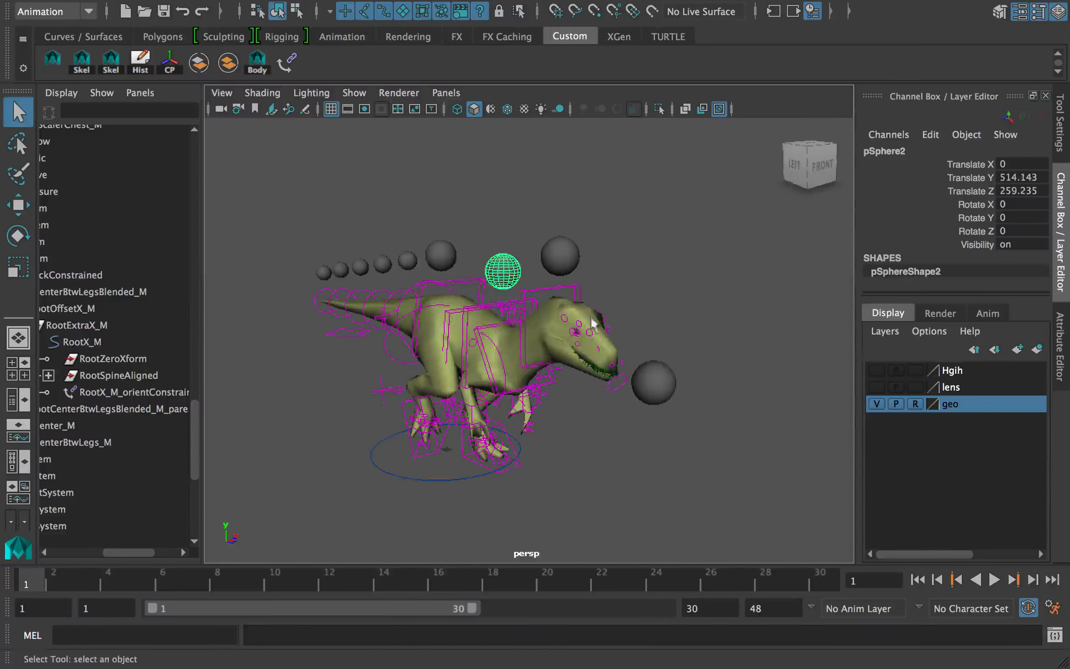
shift+click(511, 269)
key(g)
Rotate pSphere9 to test the linked spheres and undo the last five changes.
click(658, 375)
key(e)
drag(662, 384, 668, 386)
key(ctrl+z)
key(ctrl+z)
key(ctrl+z)
key(ctrl+z)
key(ctrl+z)
Try rotating pSphere9 and the constrained pSphere3 in turn, and undo these trial changes.
click(663, 381)
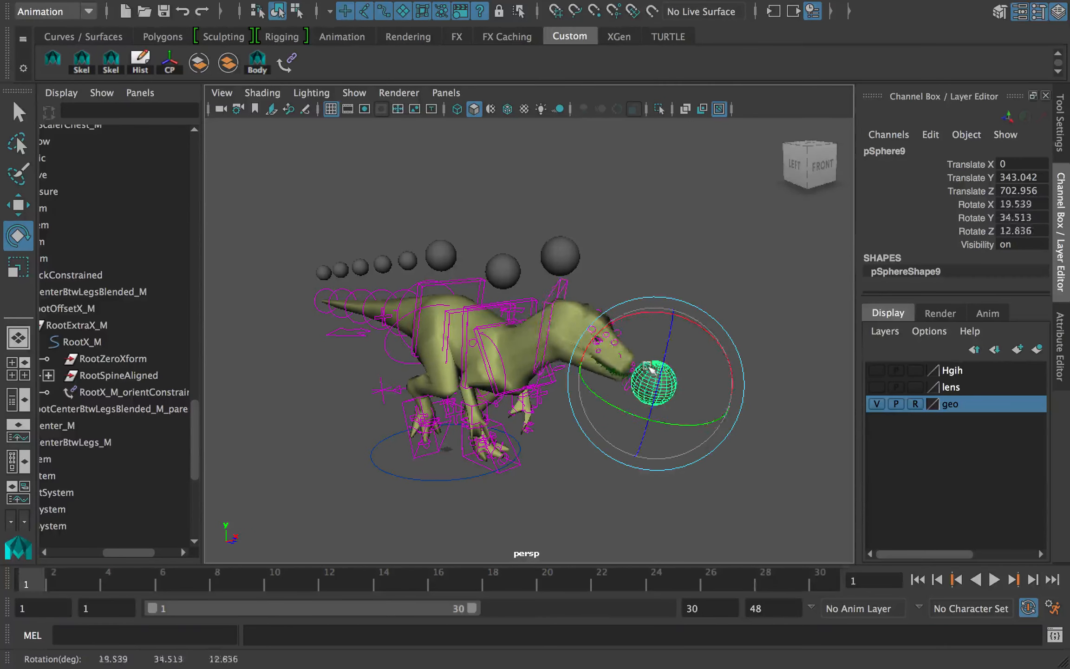
click(560, 256)
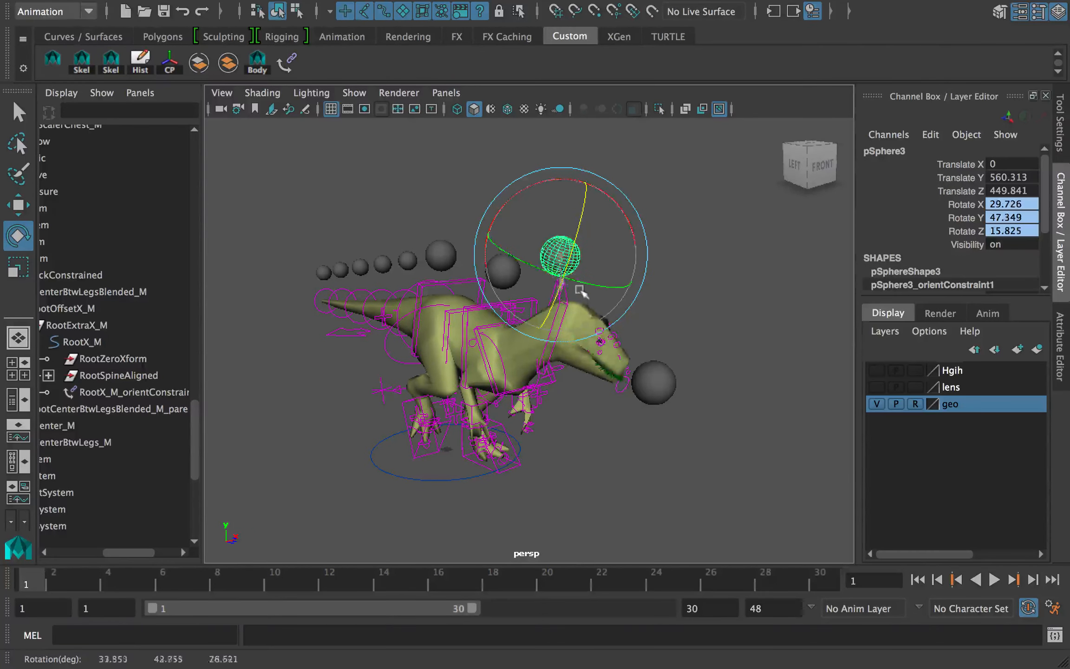
key(ctrl+z)
key(ctrl+z)
key(ctrl+z)
key(ctrl+z)
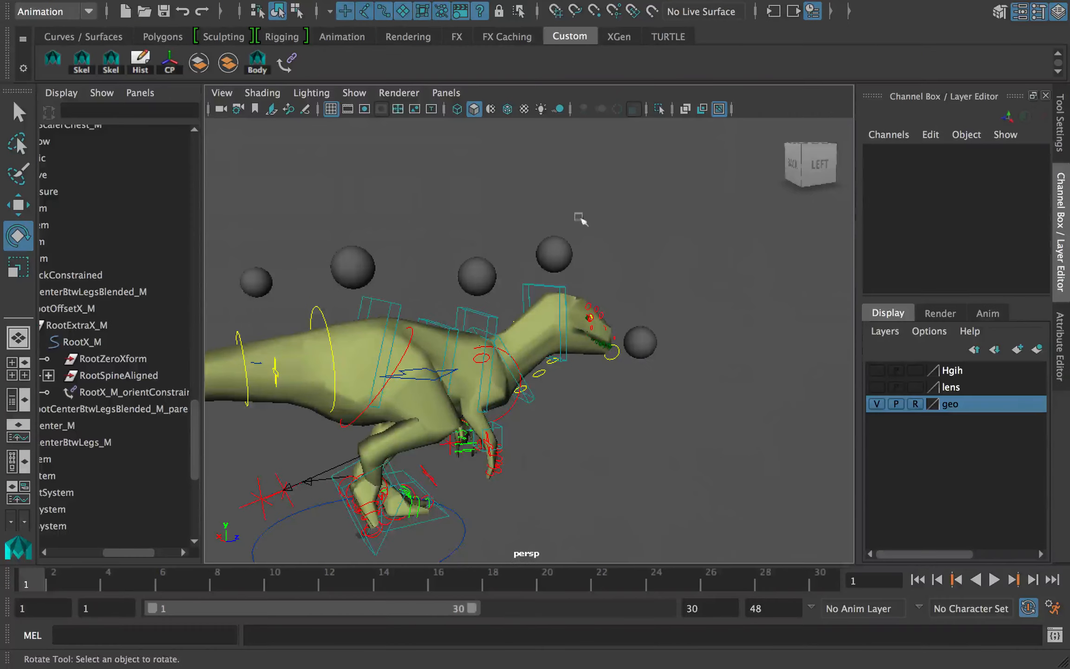
key(ctrl+z)
key(ctrl+z)
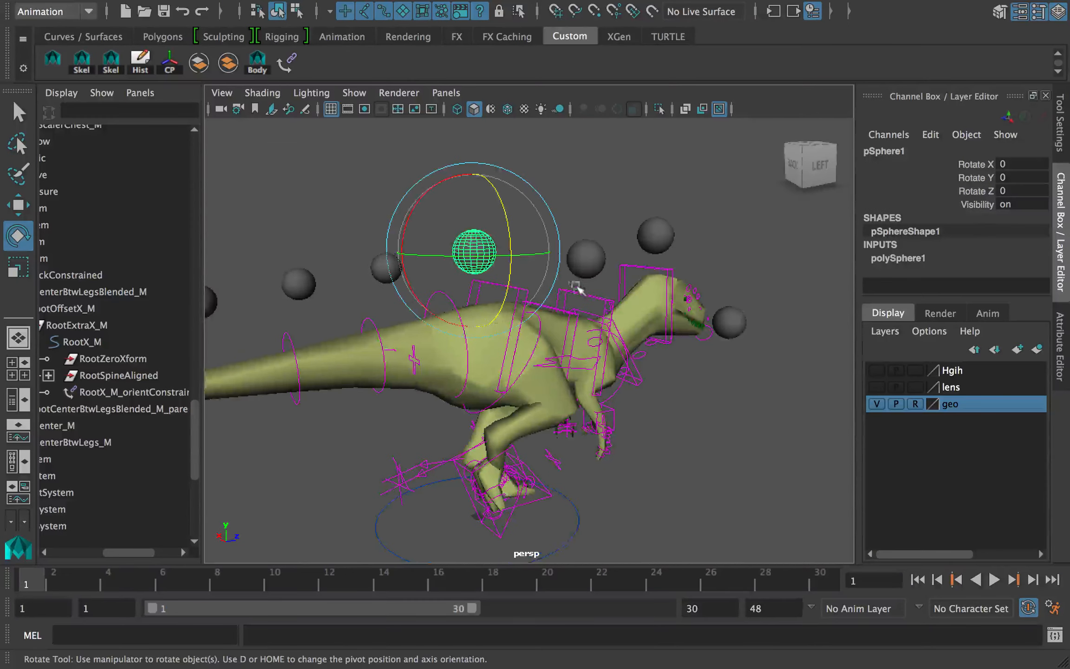
Save the rig scene and enlarge the perspective view to show the dinosaur from the front.
alt+middle_drag(578, 292, 562, 284)
key(q)
key(super+s)
key(e)
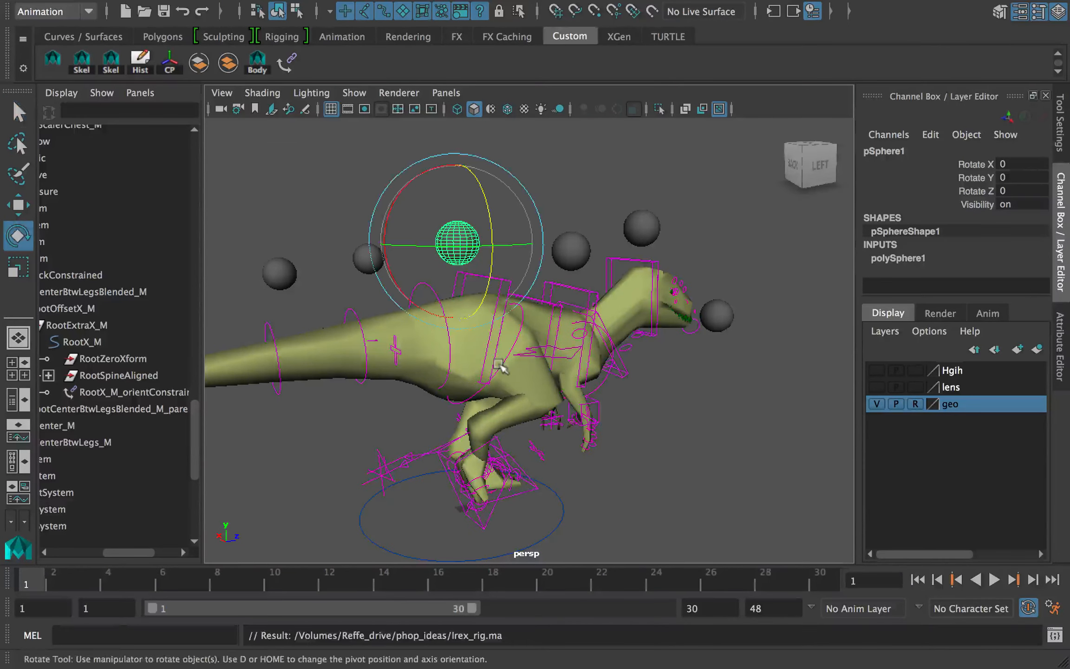
key(space)
alt+drag(641, 370, 492, 315)
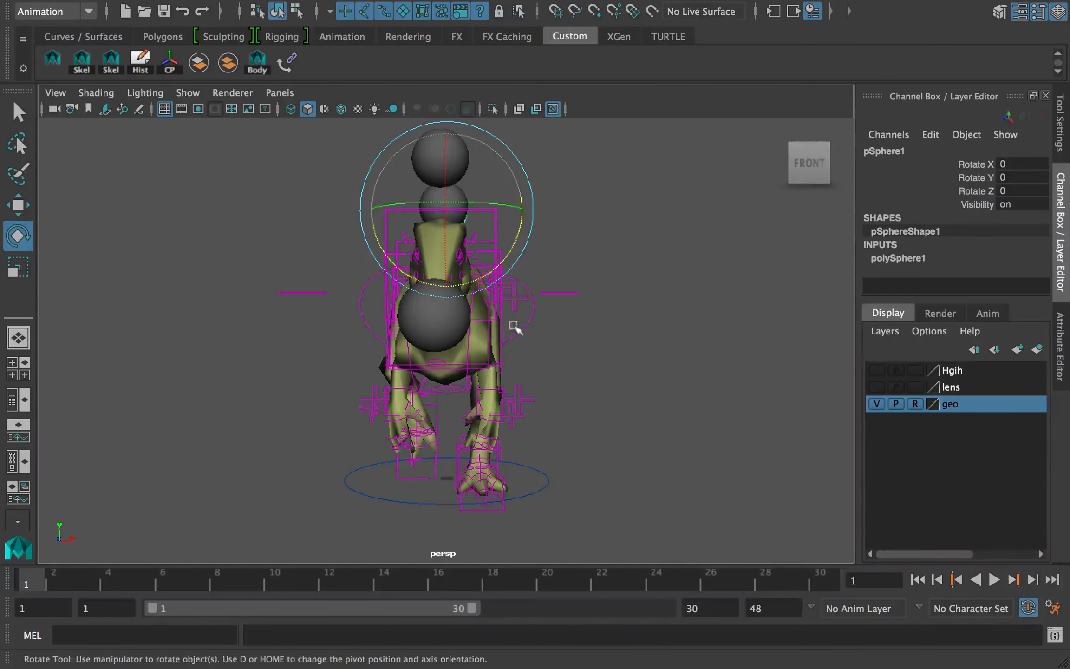
Examine the RootX_M control at frame 30 and return to frame 1.
click(558, 293)
click(819, 583)
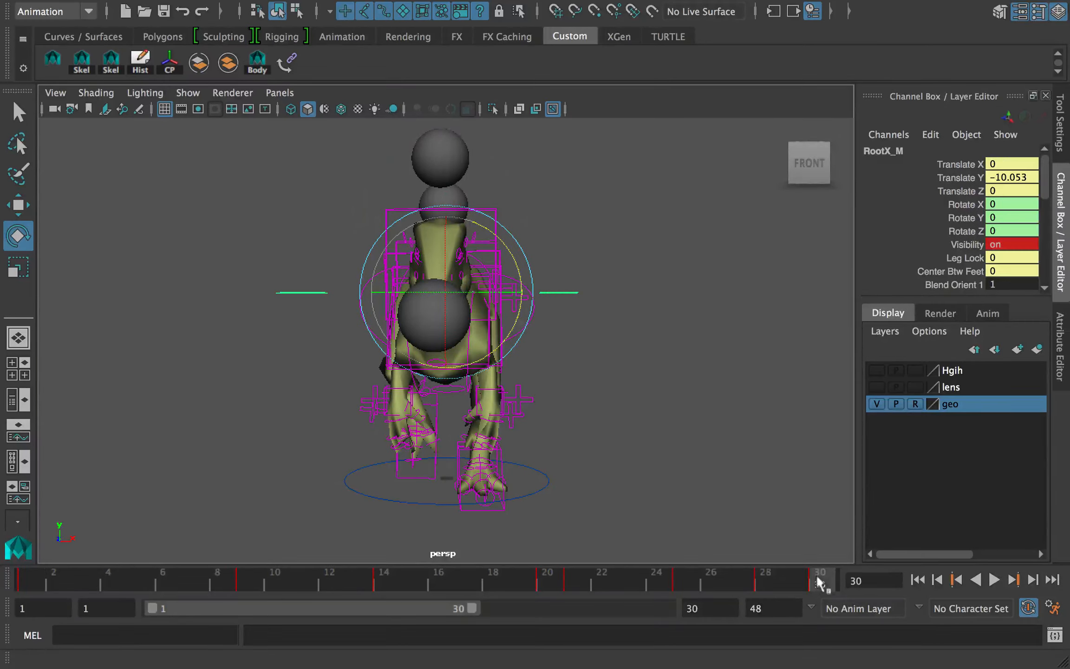
click(914, 582)
Select the hip sphere pSphere1 at frame 1 and ready it for rotation.
key(q)
alt+drag(529, 270, 485, 267)
click(469, 205)
alt+drag(509, 260, 541, 259)
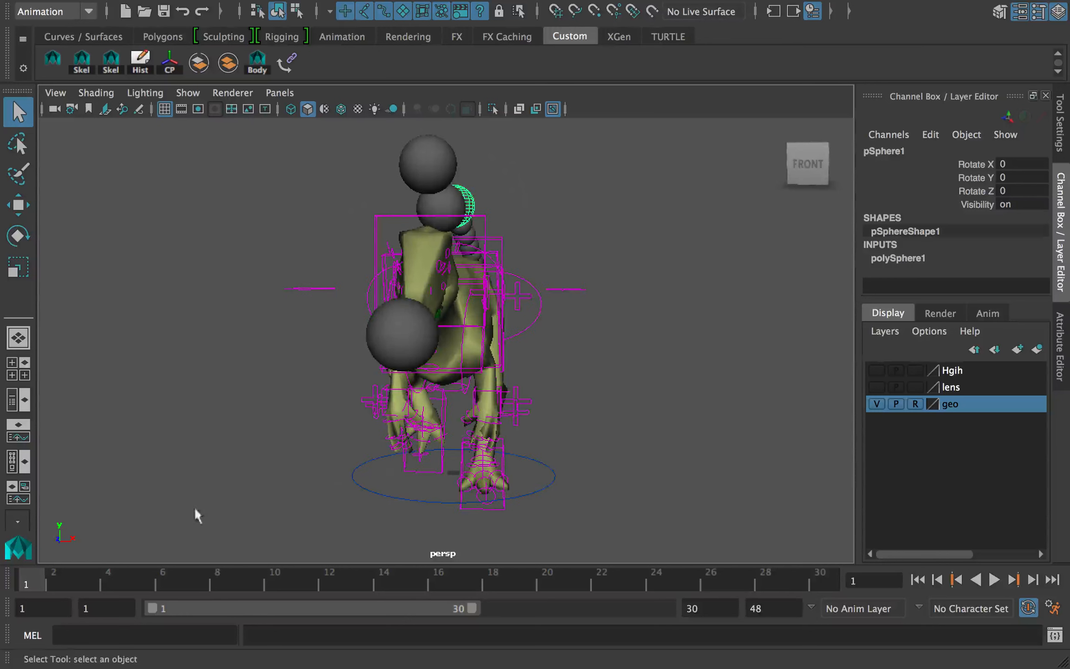
alt+drag(568, 361, 534, 307)
key(e)
alt+drag(504, 251, 502, 218)
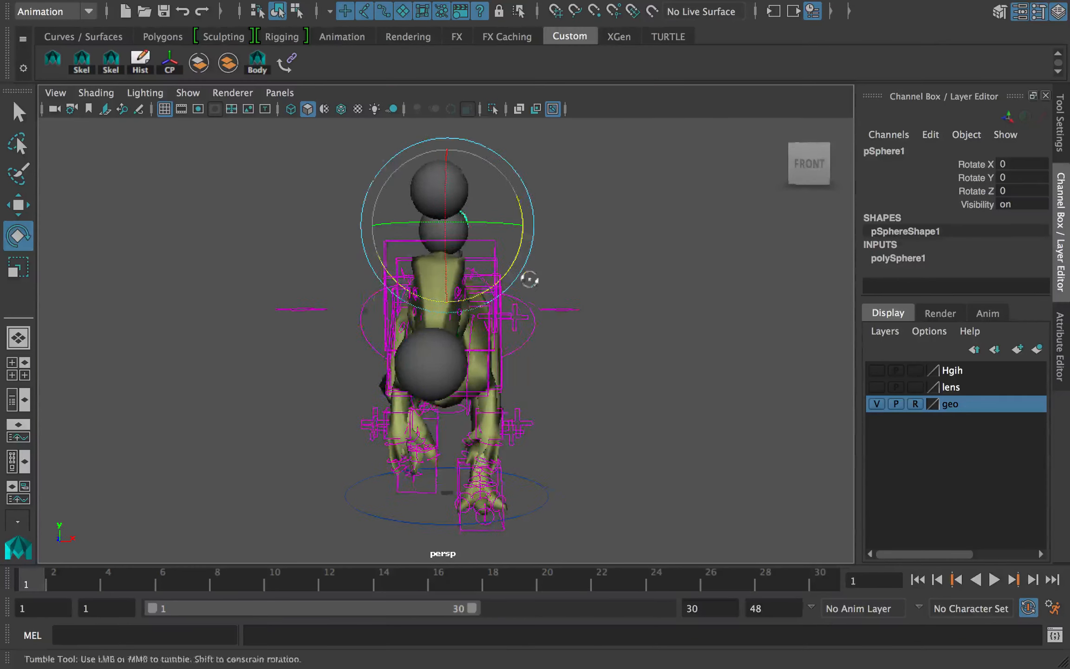
Rotate pSphere1 to about X -0.623, Y -7.26, Z -2.316 and key it at frame 1.
key(q)
click(445, 239)
alt+drag(530, 279, 479, 236)
click(366, 175)
click(432, 211)
click(479, 224)
key(e)
key(super+z)
key(super+z)
key(s)
key(s)
mouse_move(554, 295)
alt+mouse_down()
mouse_move(477, 290)
mouse_move(557, 291)
alt+mouse_up()
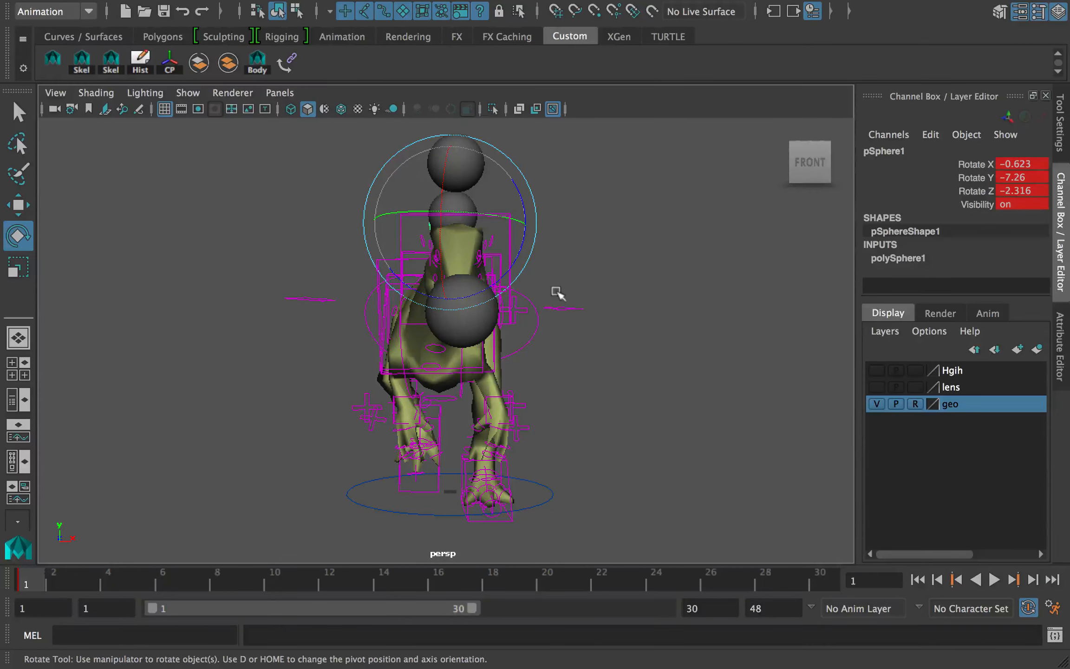
Try a pSphere1 rotation of about X 3.937, Y -9.471, Z -5.096 keyed at frame 4.
key(alt+v)
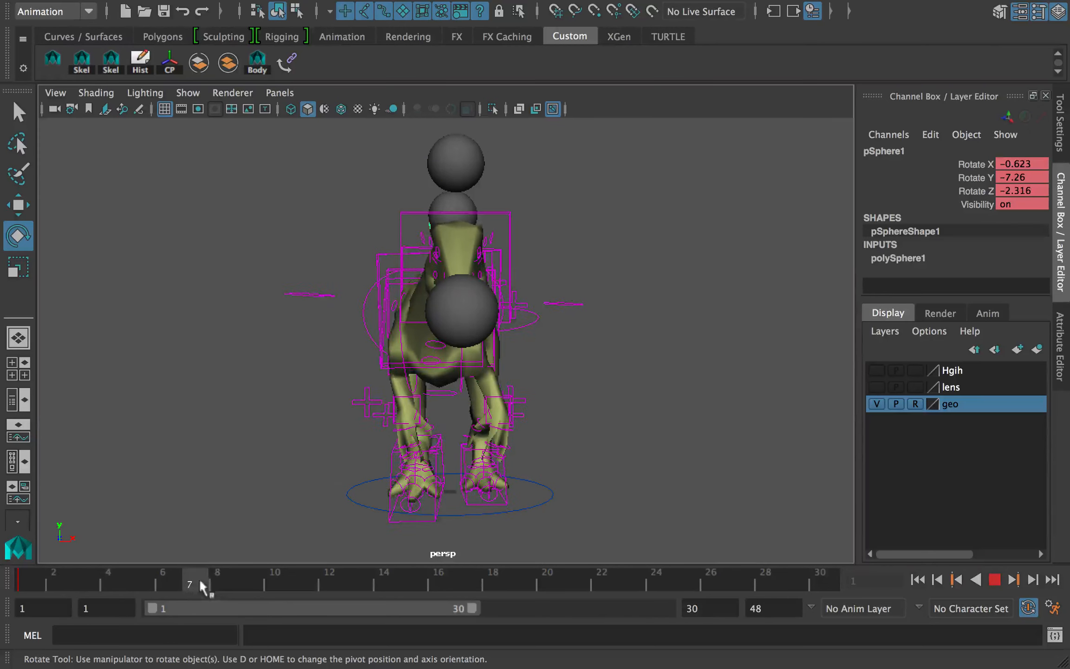
drag(163, 579, 107, 579)
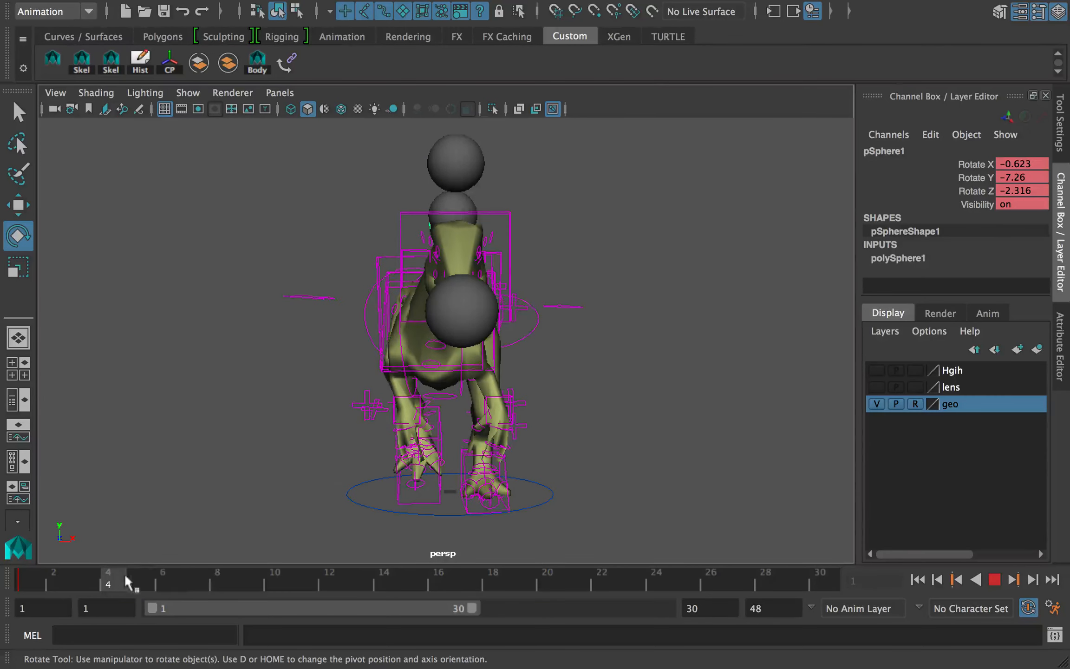
drag(477, 237, 477, 240)
key(s)
key(alt+v)
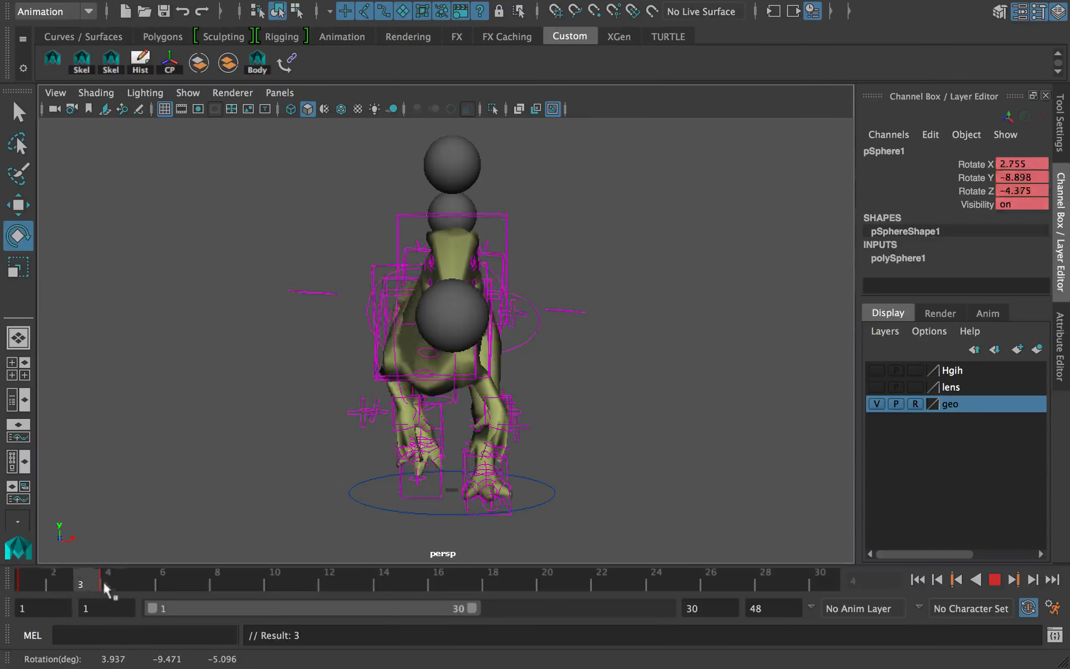
click(109, 576)
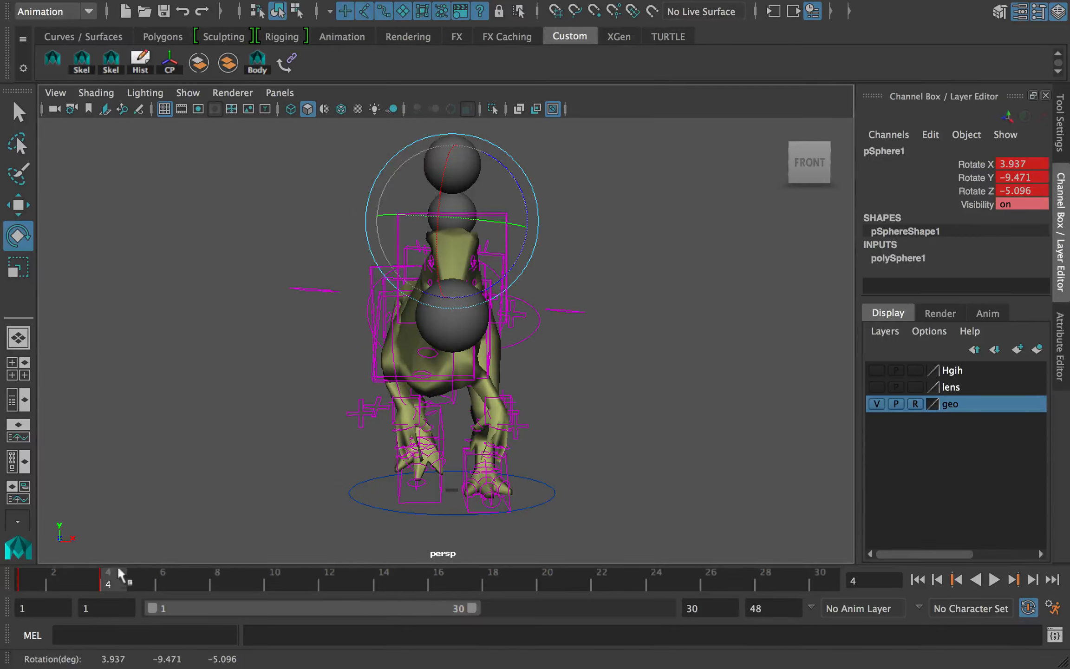
Delete the trial pSphere1 key at frame 4.
click(19, 576)
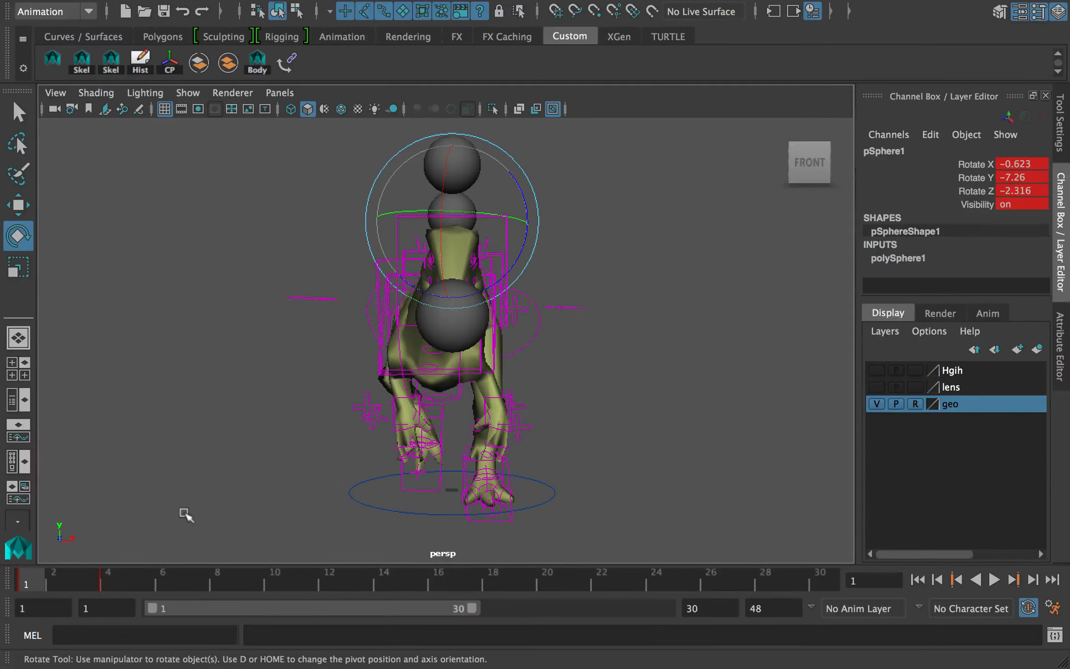
alt+drag(213, 506, 332, 401)
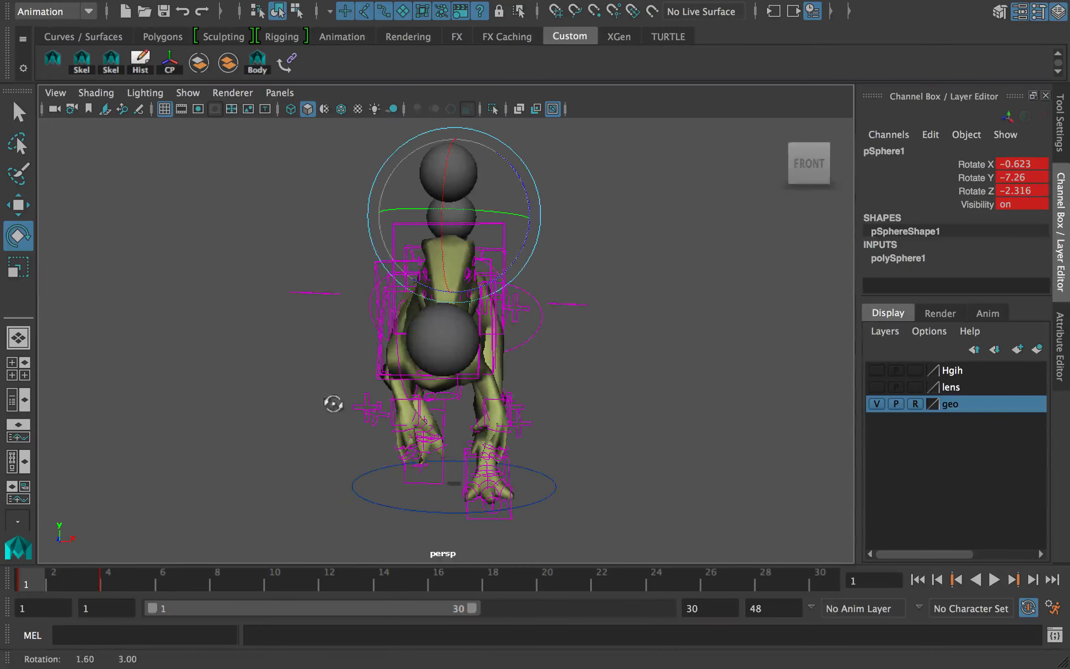
right_click(125, 564)
click(132, 370)
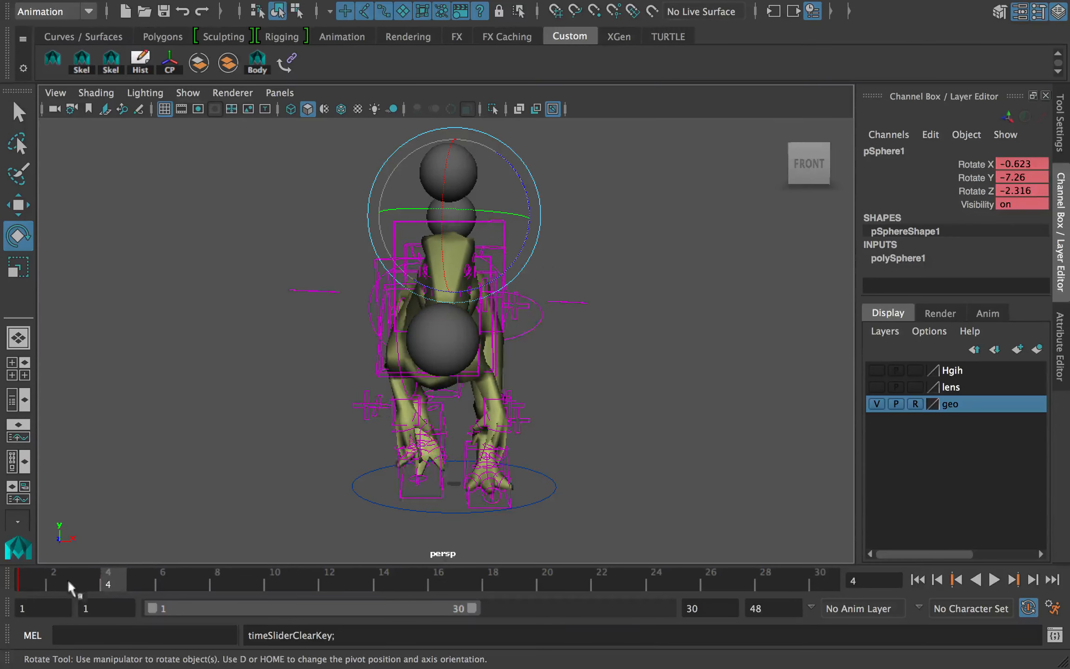
Rotate pSphere1 to about X 3.724, Y -11.189, Z -5.205 at frame 1 and key X -6.949, Y 7.46, Z 11.883 at frame 8.
drag(468, 239, 493, 279)
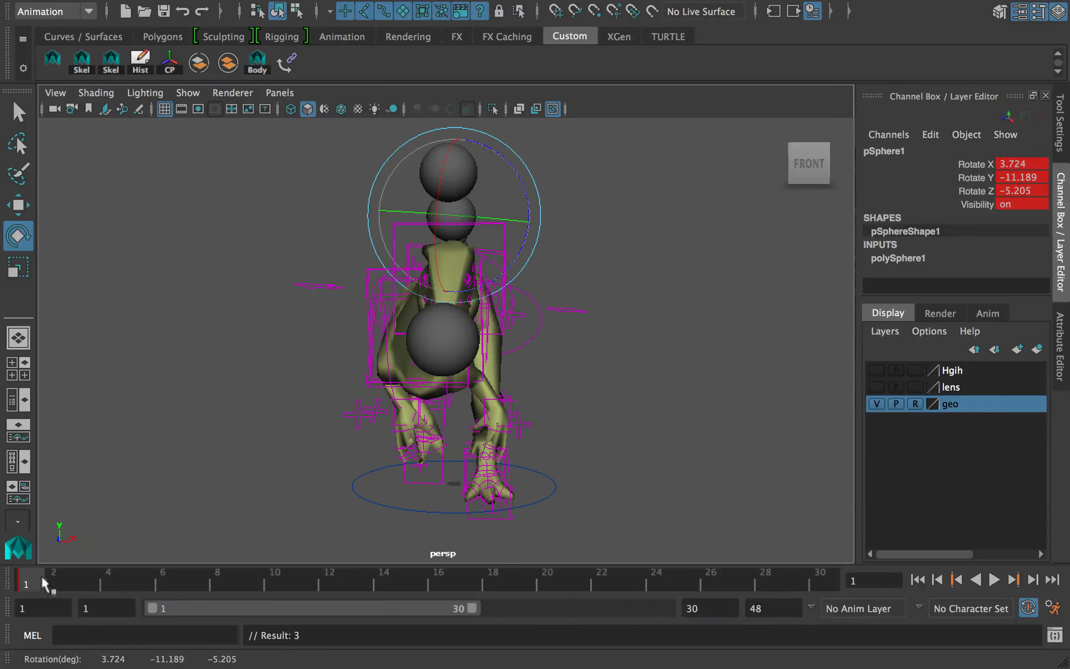
drag(42, 578, 233, 587)
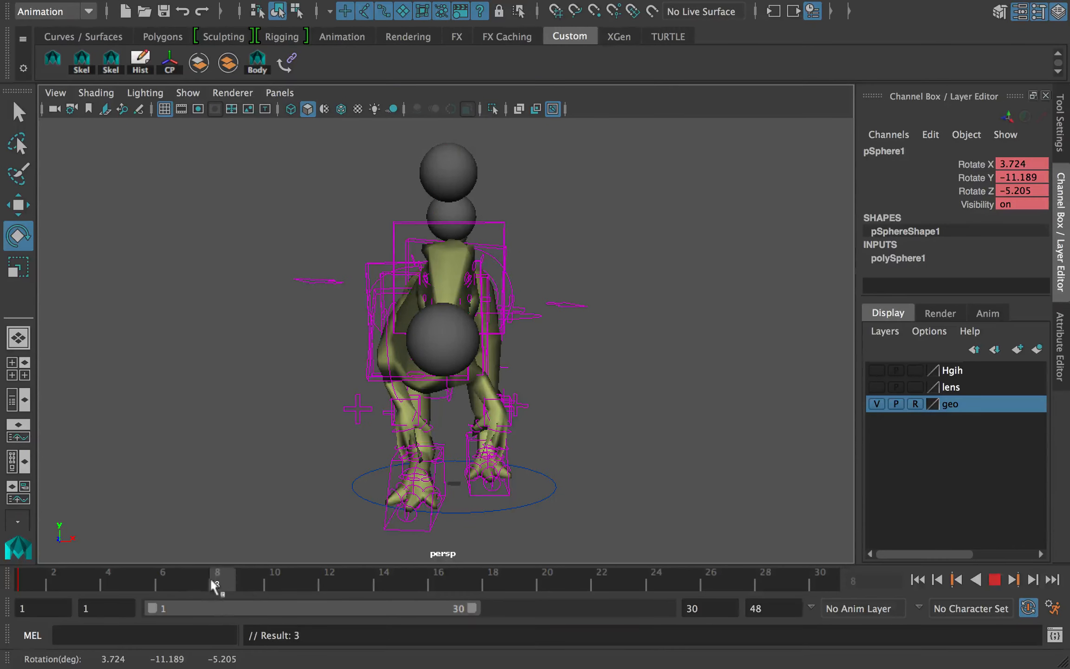
drag(488, 248, 510, 225)
key(shift+e)
drag(216, 580, 37, 581)
Set all pSphere1 keys on the timeline to linear tangents and play back the hip motion.
double_click(58, 579)
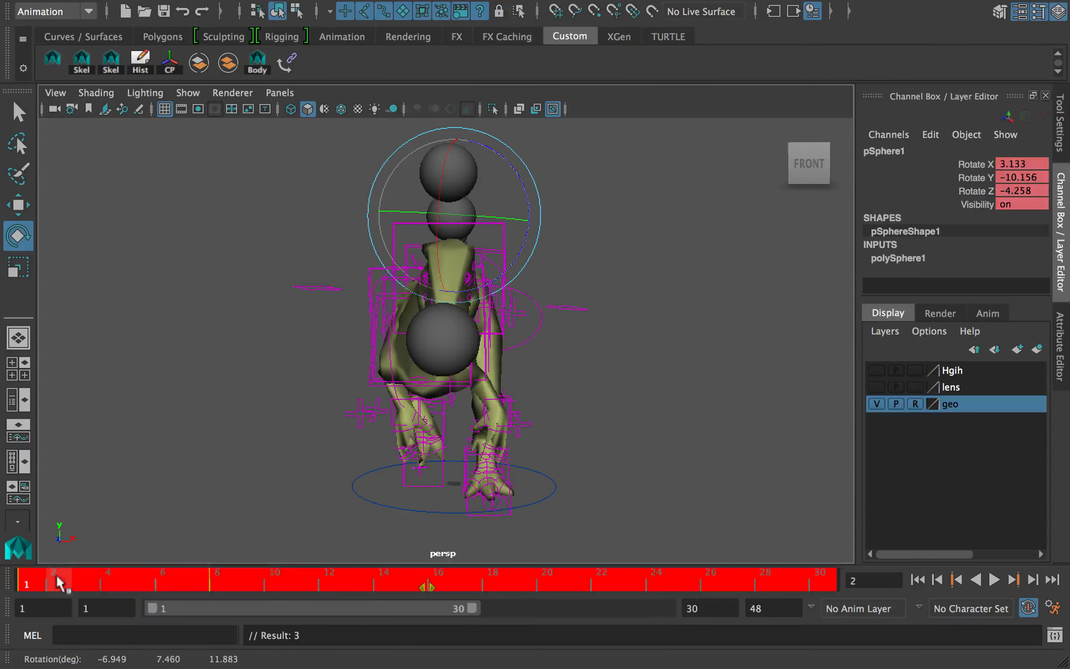
right_click(83, 581)
click(297, 446)
key(alt+v)
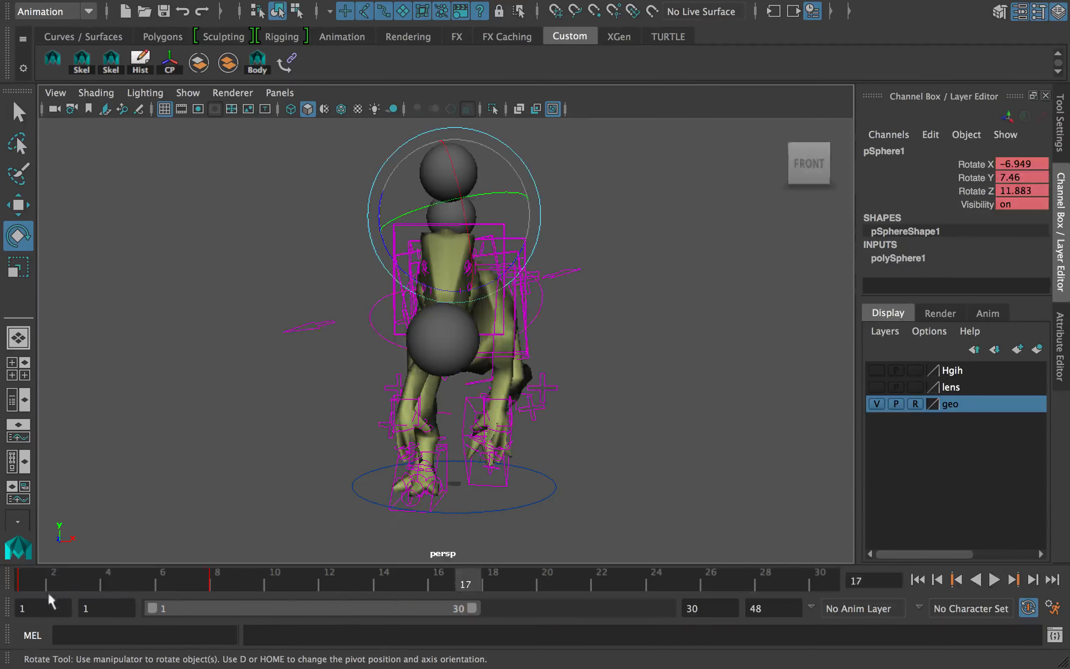
key(alt+v)
Move the pSphere1 key from frame 8 to frame 9 and return to frame 1.
click(210, 581)
shift+drag(209, 581, 223, 581)
drag(212, 581, 237, 581)
drag(155, 581, 28, 582)
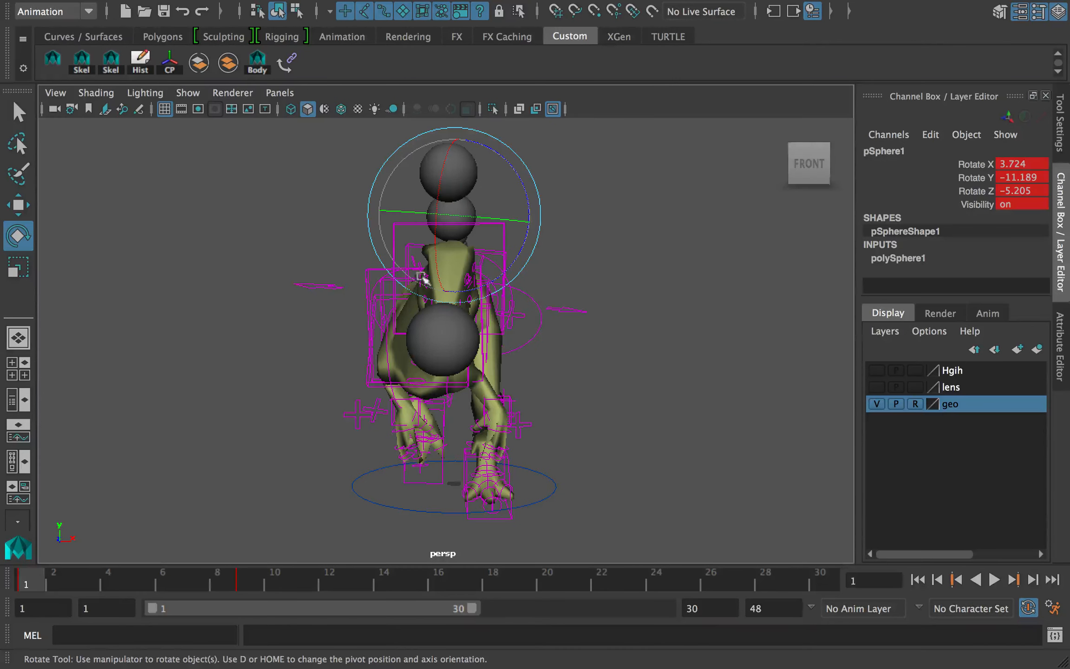
Show the Graph Editor below the perspective view and isolate pSphere1's Rotate X, Y and Z curves.
click(18, 431)
drag(411, 310, 411, 420)
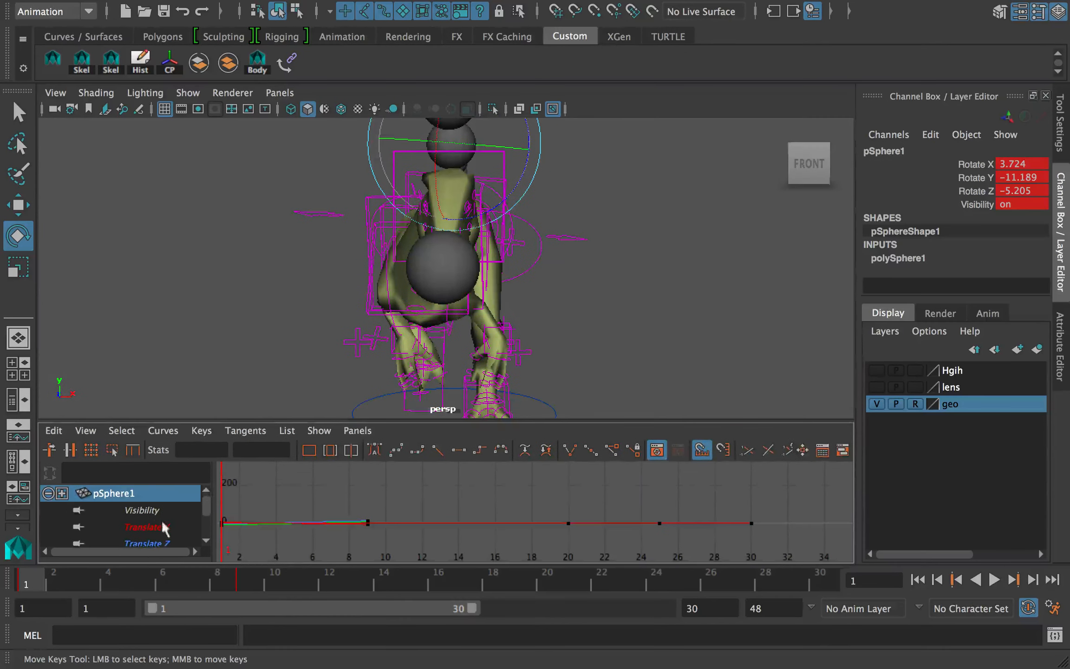
click(153, 510)
key(f)
scroll(446, 486, down, 5)
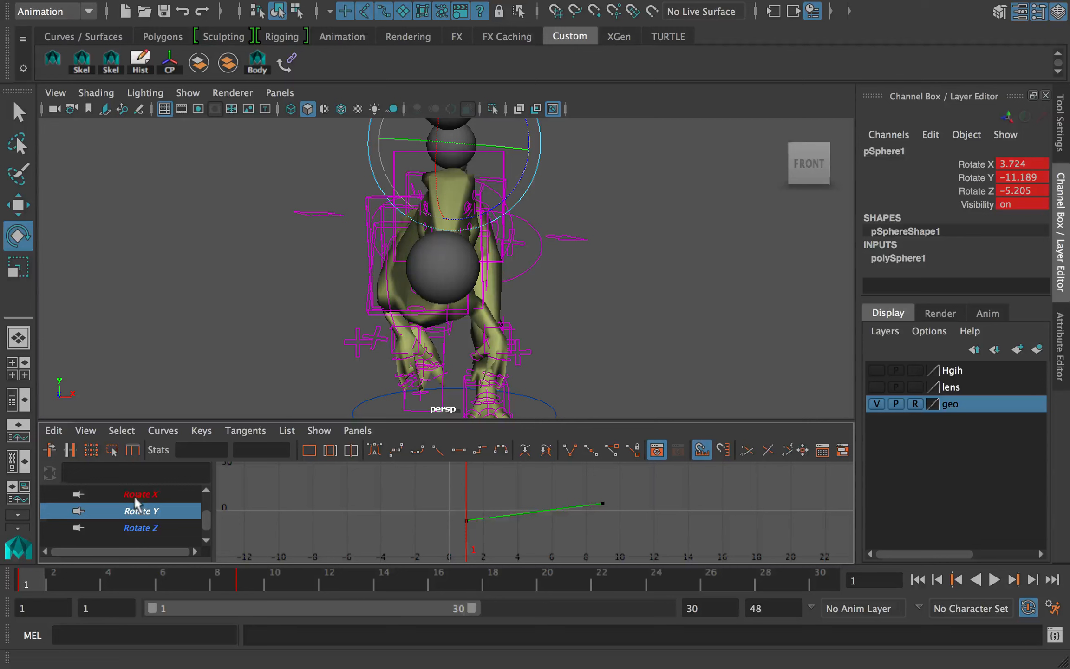
drag(139, 495, 199, 521)
scroll(578, 513, down, 4)
Flatten the tangents of all keys on pSphere1's three rotation curves.
drag(624, 529, 471, 490)
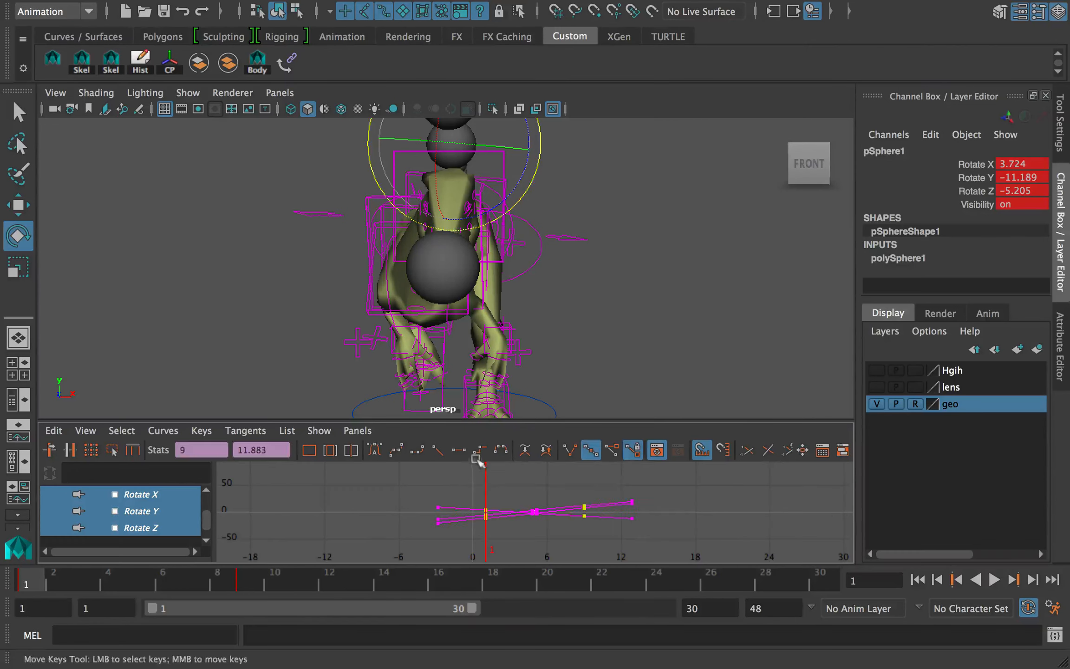
click(459, 450)
key(f)
Convert pSphere1's three rotation curves to weighted tangents and play back the result.
click(612, 451)
click(591, 478)
drag(721, 479, 364, 550)
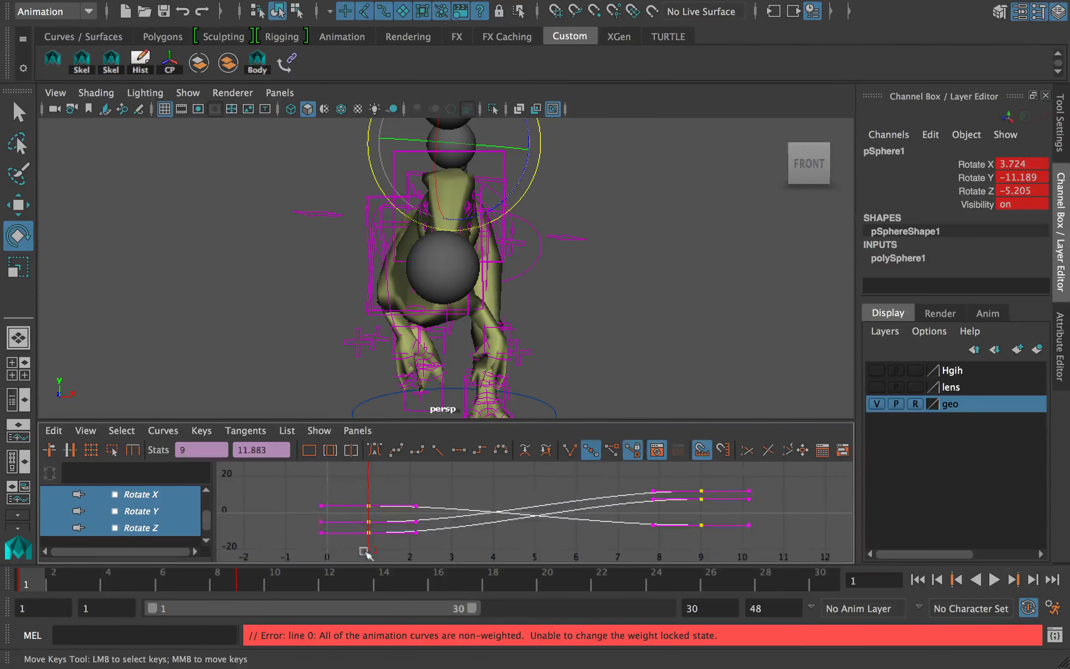
right_click(488, 490)
click(552, 443)
click(563, 485)
key(f)
key(alt+v)
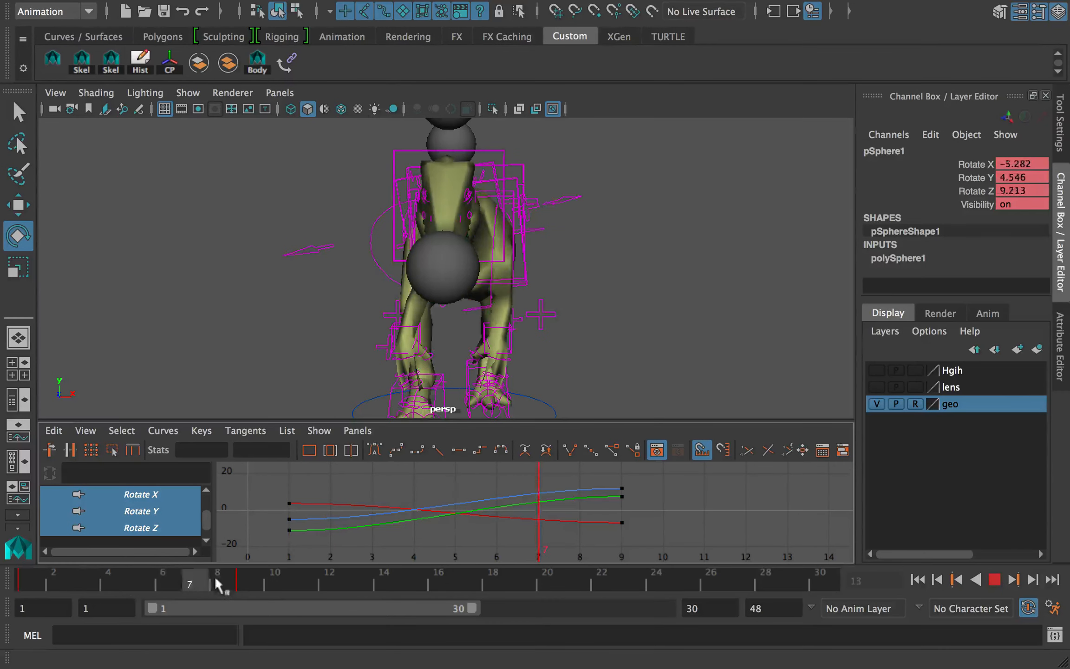
Move the pSphere1 key from frame 9 to frame 10 and return to frame 1.
shift+click(249, 580)
drag(246, 579, 277, 581)
click(32, 580)
mouse_move(31, 581)
mouse_down()
mouse_move(186, 584)
mouse_move(25, 583)
mouse_up()
Lengthen the outgoing tangent handles of the frame 1 rotation keys to about frame 4.5 and review the motion.
drag(267, 485, 331, 532)
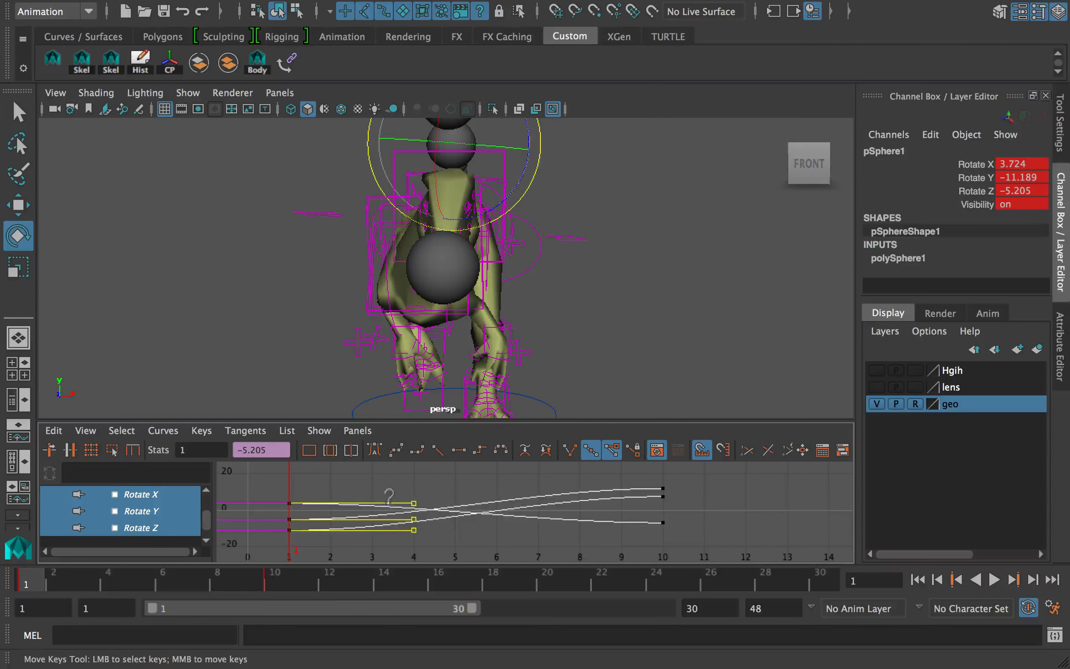
key(alt+v)
key(alt+v)
drag(34, 581, 283, 579)
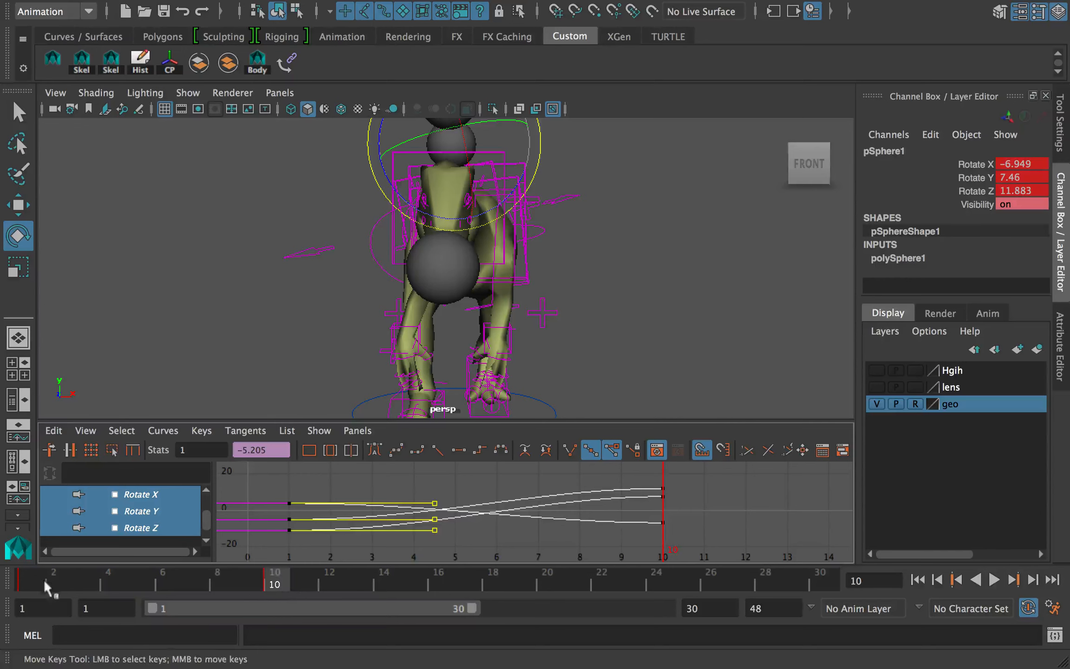
Rotate pSphere1 to about X -6.747, Y 7.384, Z 7.789 at frame 10 and key its rotation.
drag(41, 580, 277, 579)
drag(503, 177, 523, 178)
key(shift+e)
key(shift+e)
drag(482, 126, 483, 126)
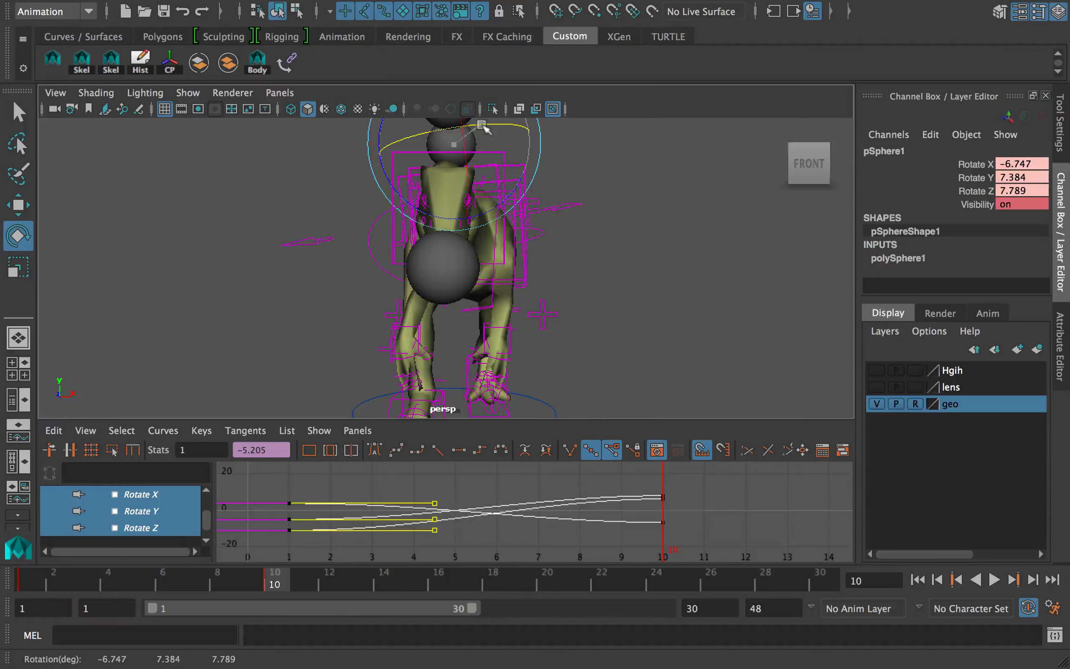
key(shift+e)
drag(33, 580, 260, 580)
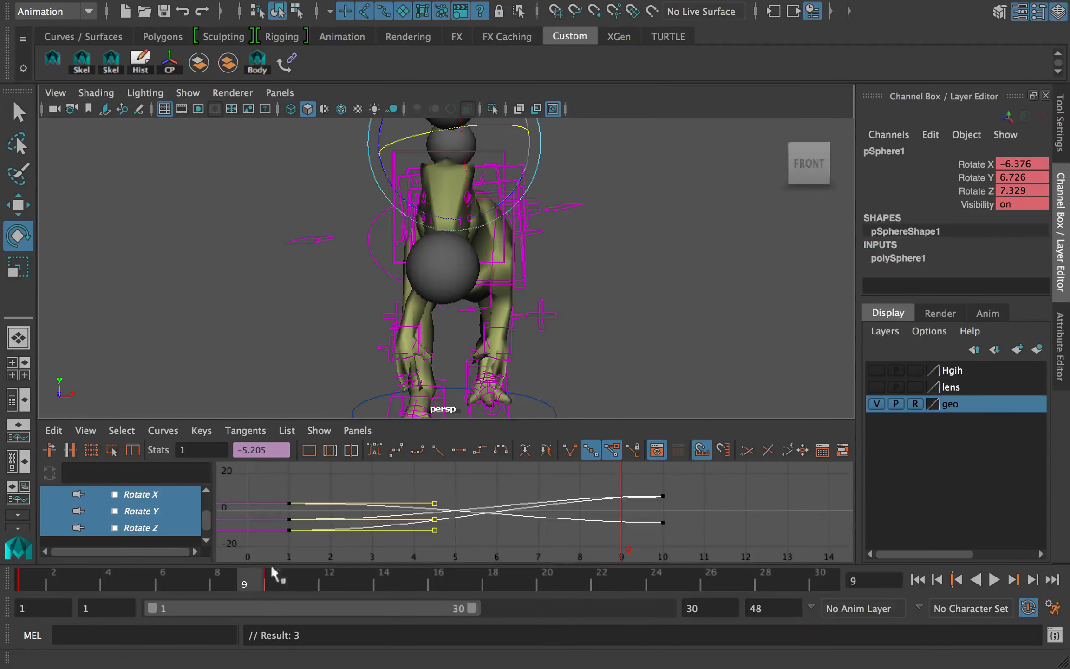
Key pSphere1 at frame 17 with a rotation of about X -6.542, Y 12.958, Z 10.351 and save the scene.
alt+drag(503, 267, 490, 281)
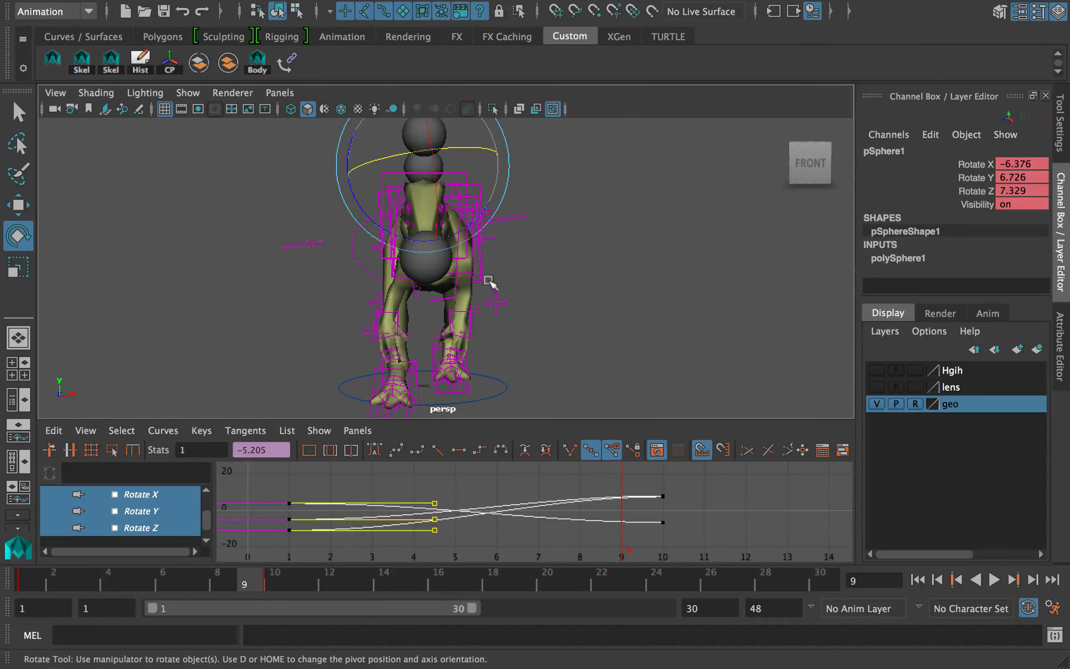
key(alt+v)
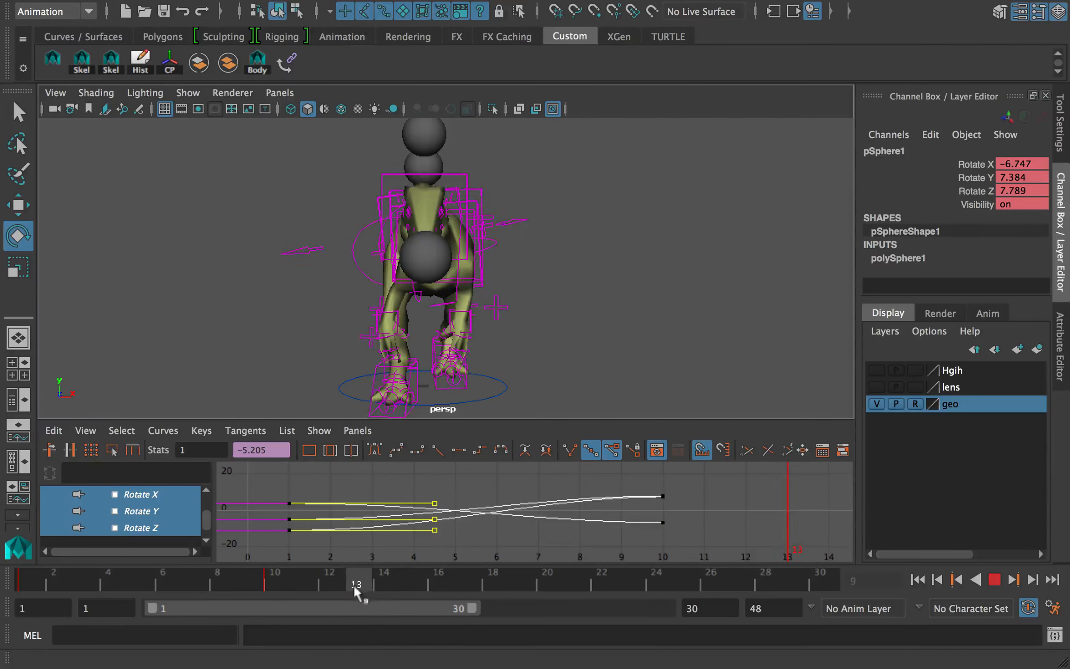
key(alt+v)
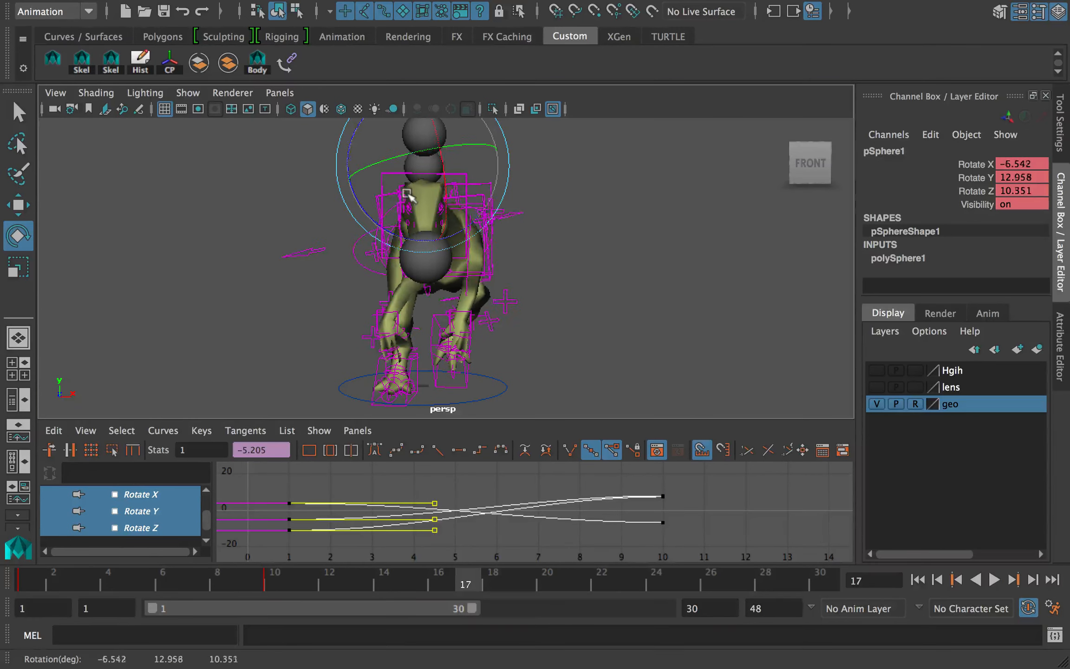
key(alt+v)
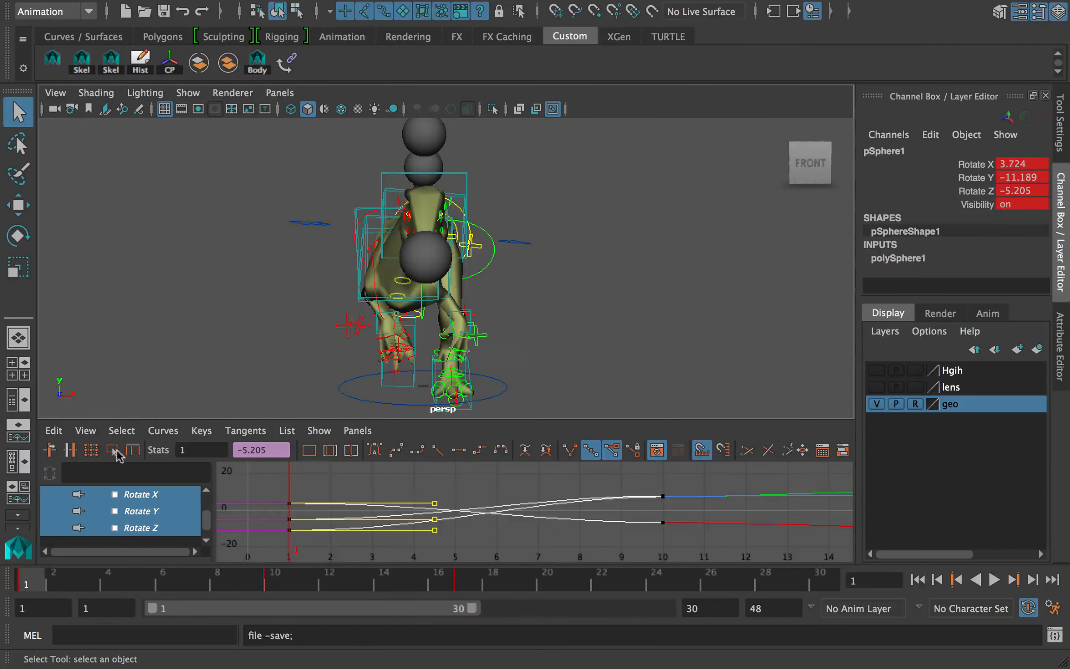
Re-pose pSphere1 to about X 6.066, Y -13.077, Z -8.067 at frame 1 and X -9.79, Y 10.878, Z 8.087 at frame 17.
key(Escape)
drag(445, 206, 448, 209)
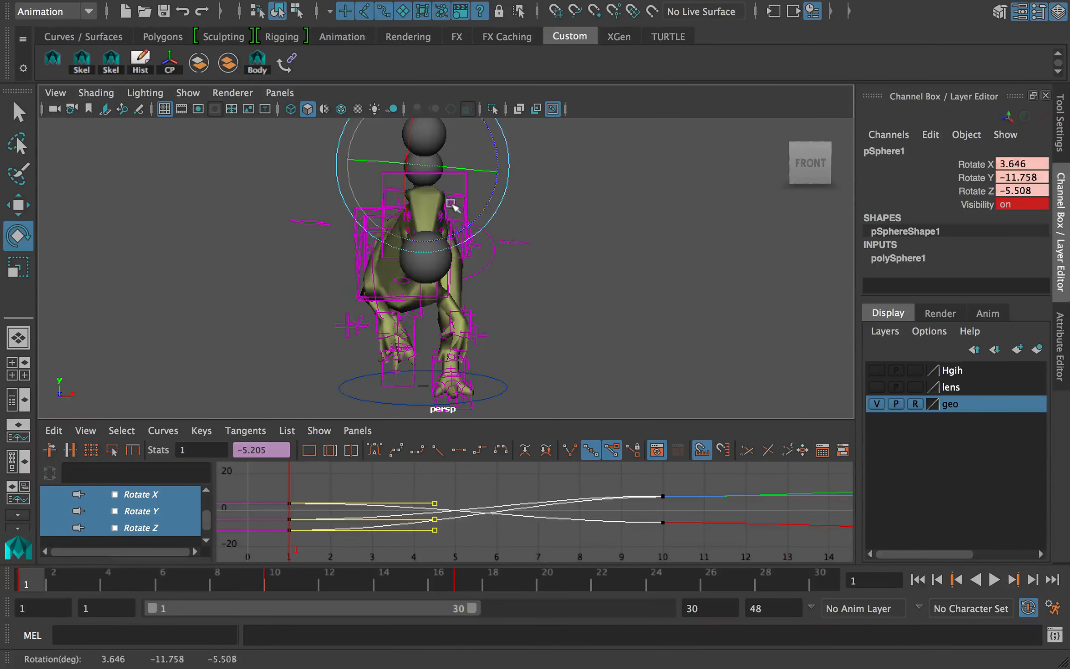
key(alt+v)
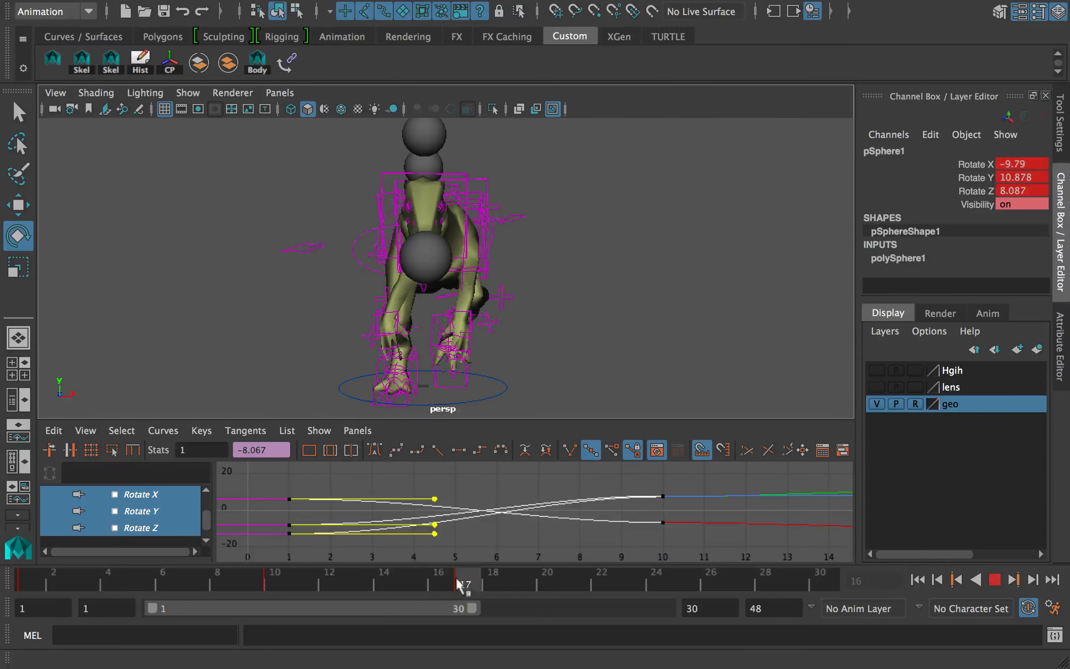
click(457, 583)
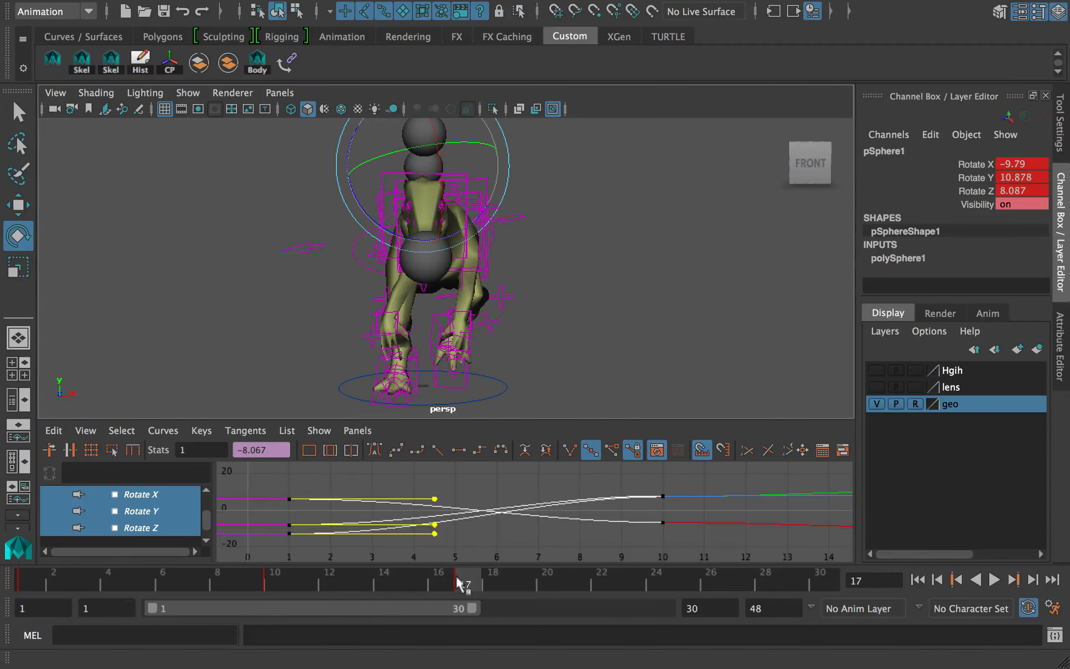
Rotate pSphere1 to about X -4.904, Y 4.99, Z 2.629 at frame 22 and key its rotation.
drag(466, 581, 602, 583)
drag(469, 226, 472, 186)
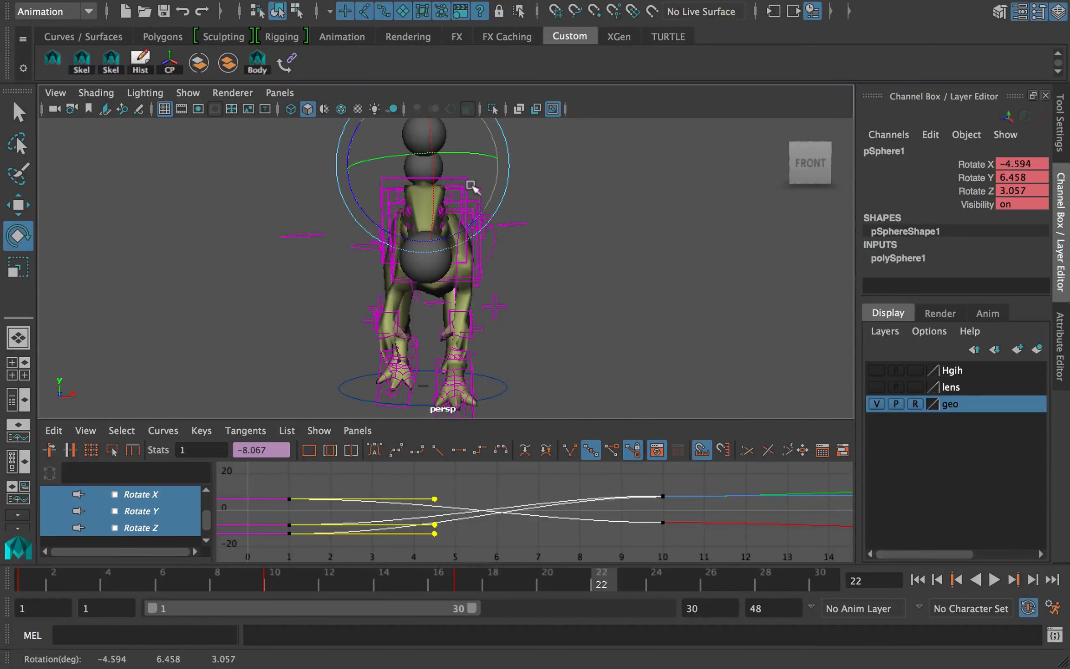
key(shift+e)
drag(436, 580, 601, 582)
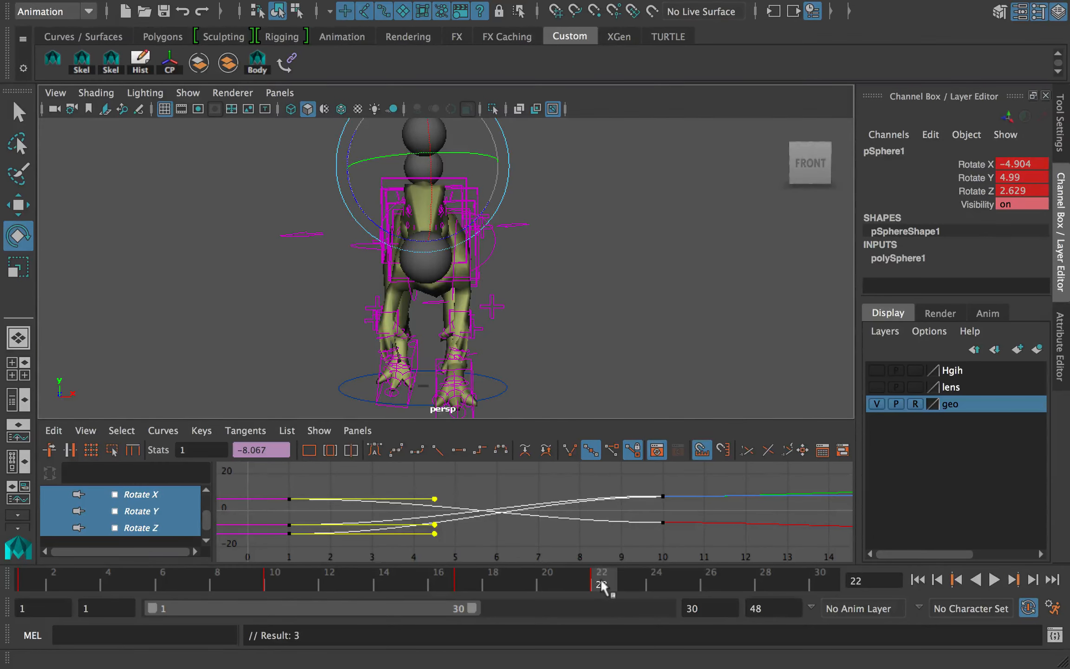
Rotate pSphere1 at frame 25, bringing Rotate Z to about -2.734, and key it.
click(33, 583)
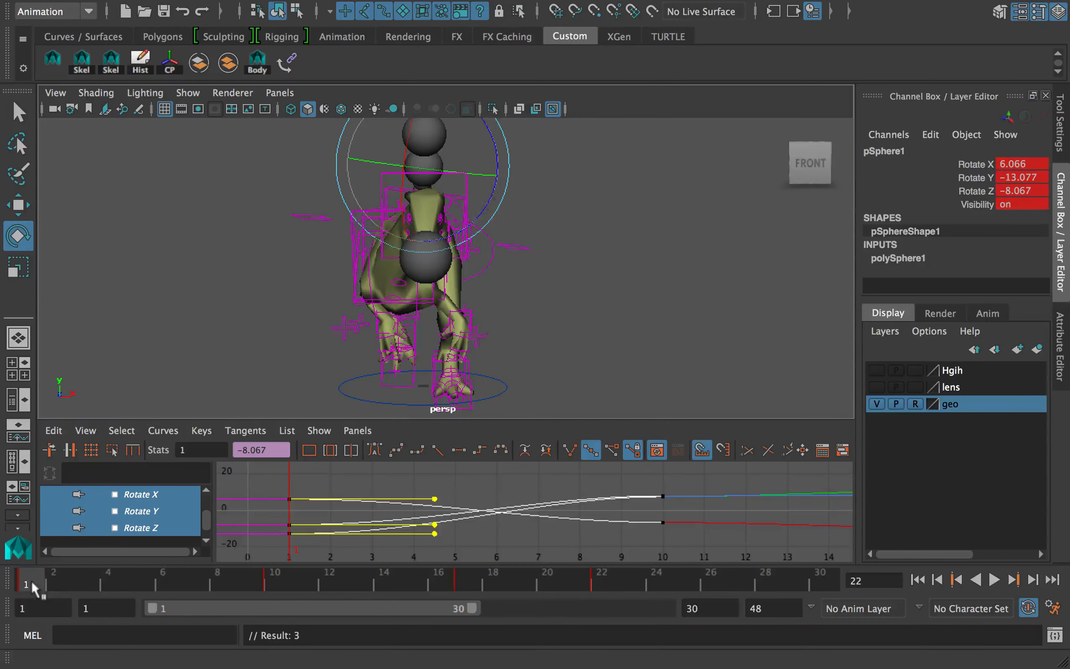
drag(71, 583, 694, 583)
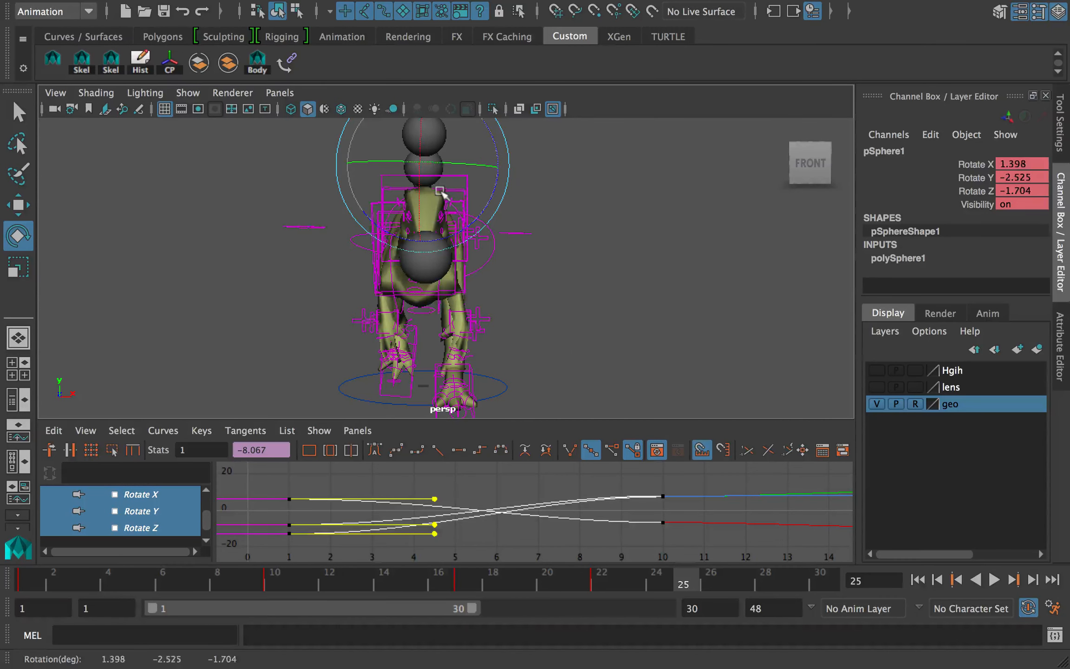
drag(441, 192, 457, 214)
key(s)
Set spline tangents on all of pSphere1's rotation keys across the timeline and play back the cycle.
double_click(168, 581)
right_click(228, 583)
mouse_move(371, 438)
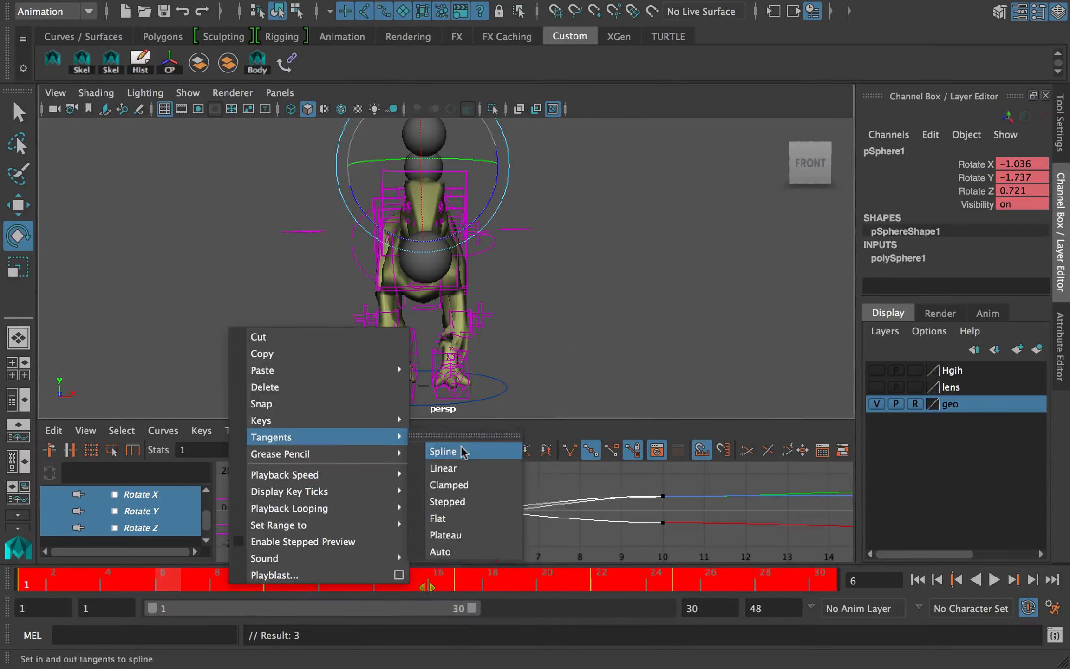
click(463, 451)
scroll(580, 509, down, 8)
click(587, 525)
scroll(589, 524, up, 3)
scroll(588, 525, up, 3)
drag(331, 481, 375, 525)
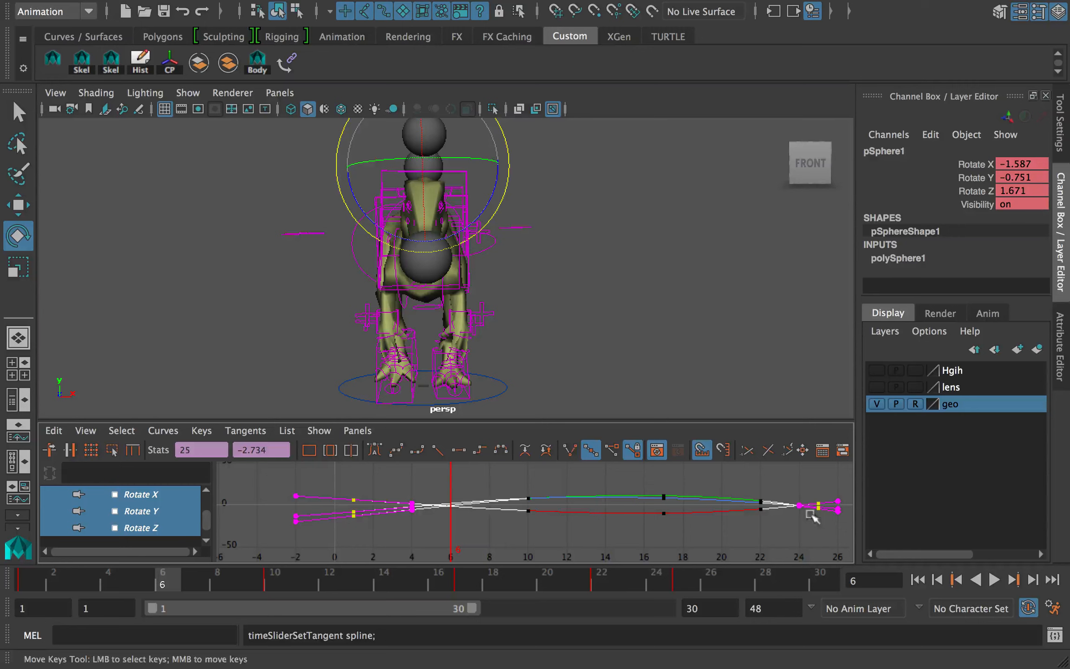
key(alt+v)
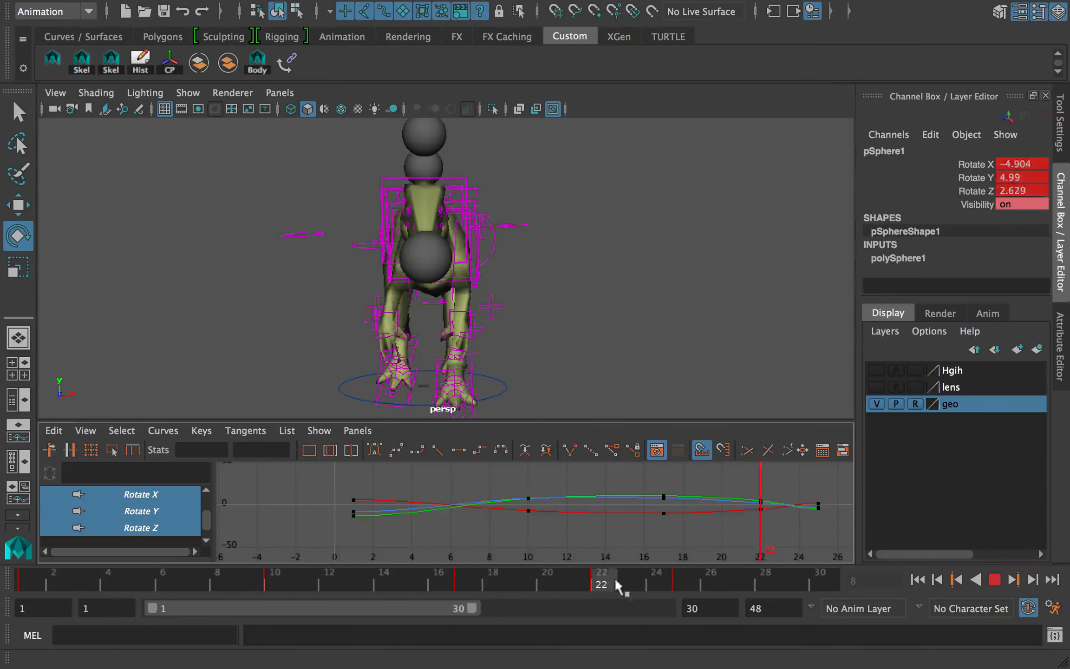
Copy pSphere1's frame 1 pose to a key at frame 30 and play the cycle with the range ending at frame 29.
click(27, 584)
click(828, 583)
key(s)
drag(472, 609, 464, 608)
click(922, 581)
key(alt+v)
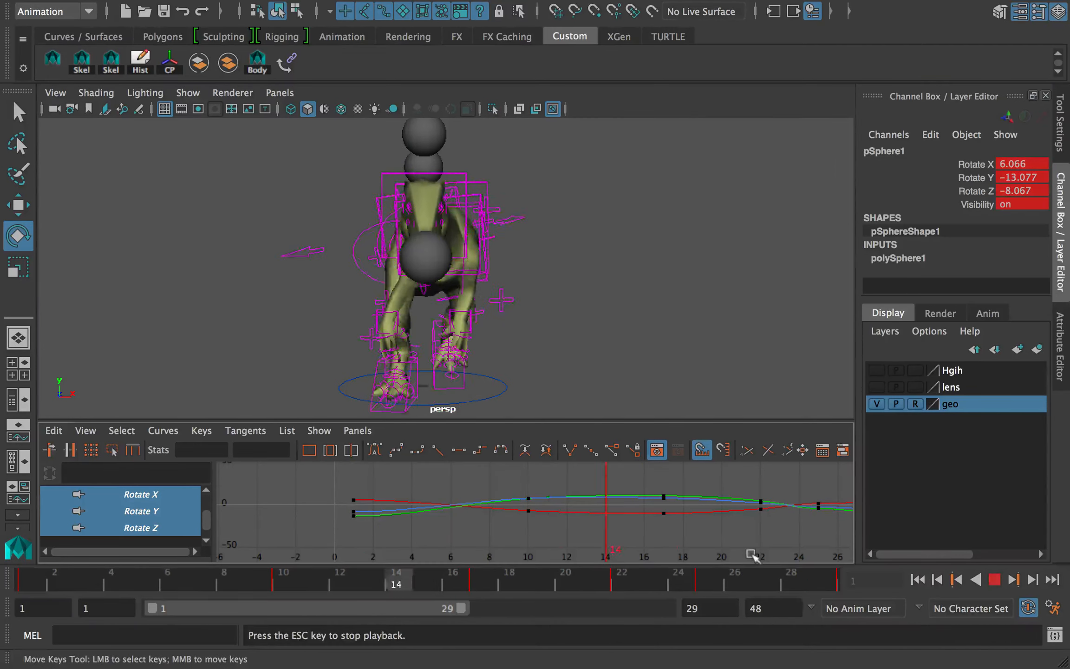
key(alt+v)
Reduce pSphere1's rotation at frame 10 and rotate it to about X -4.887, Y 6.04, Z 3.497 at frame 17.
drag(62, 585, 474, 610)
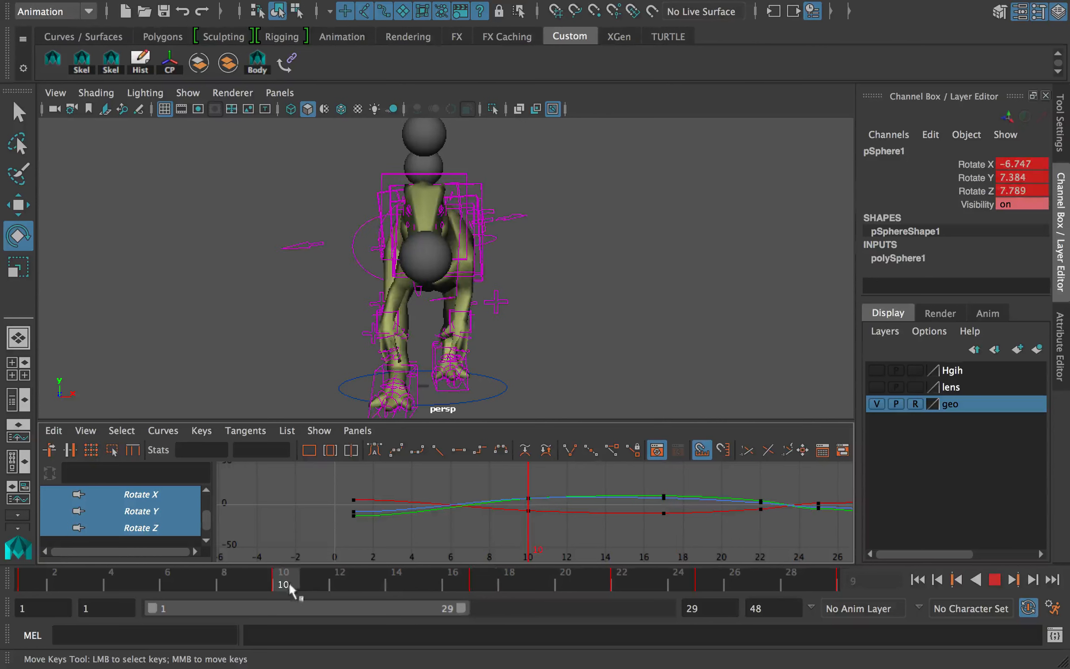
drag(289, 586, 289, 586)
drag(455, 163, 454, 175)
drag(80, 581, 479, 581)
key(alt+v)
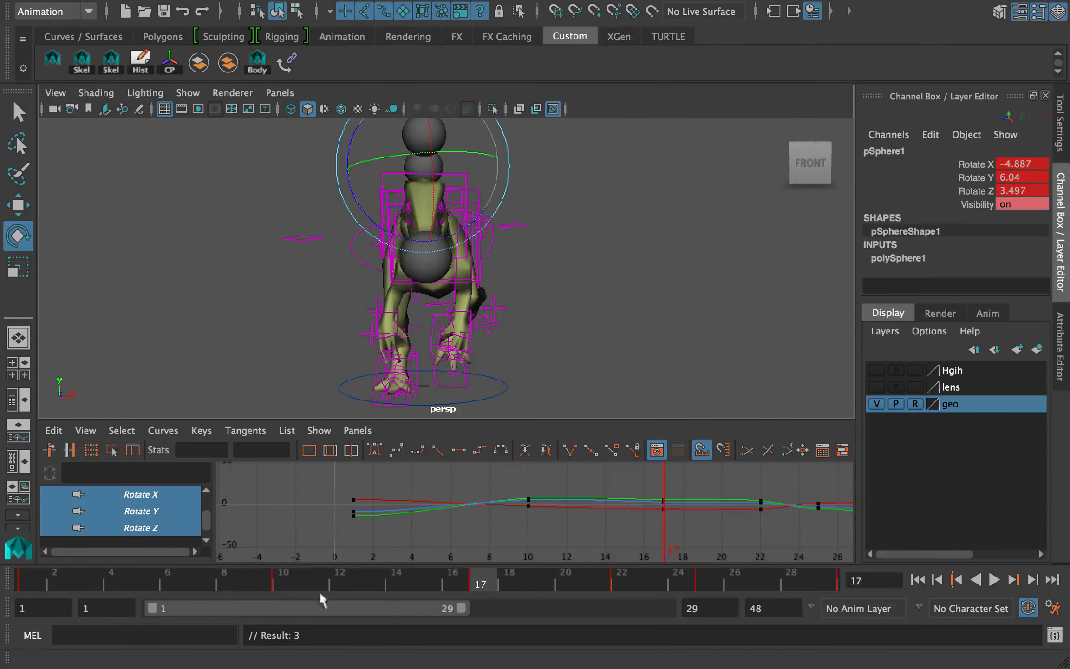
Delete pSphere1's key at frame 22 and rotate it to about X 3.794, Y -5.995, Z -3.993 at frame 25.
right_click(631, 583)
click(650, 415)
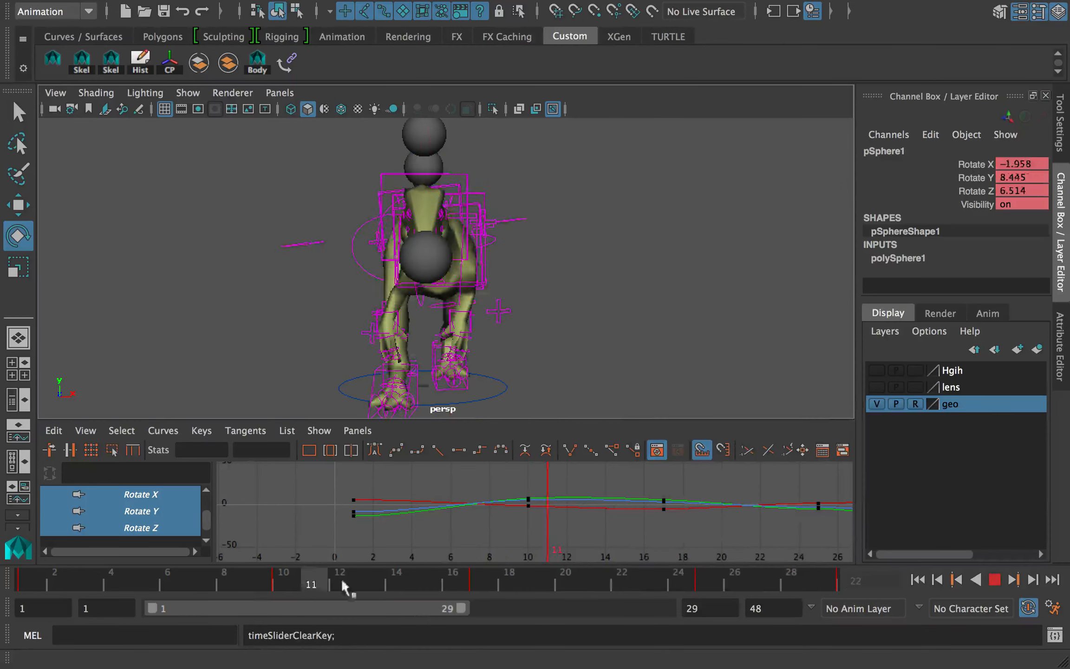
click(696, 586)
mouse_move(706, 583)
mouse_down()
mouse_move(534, 583)
mouse_move(704, 583)
mouse_up()
drag(437, 199, 435, 203)
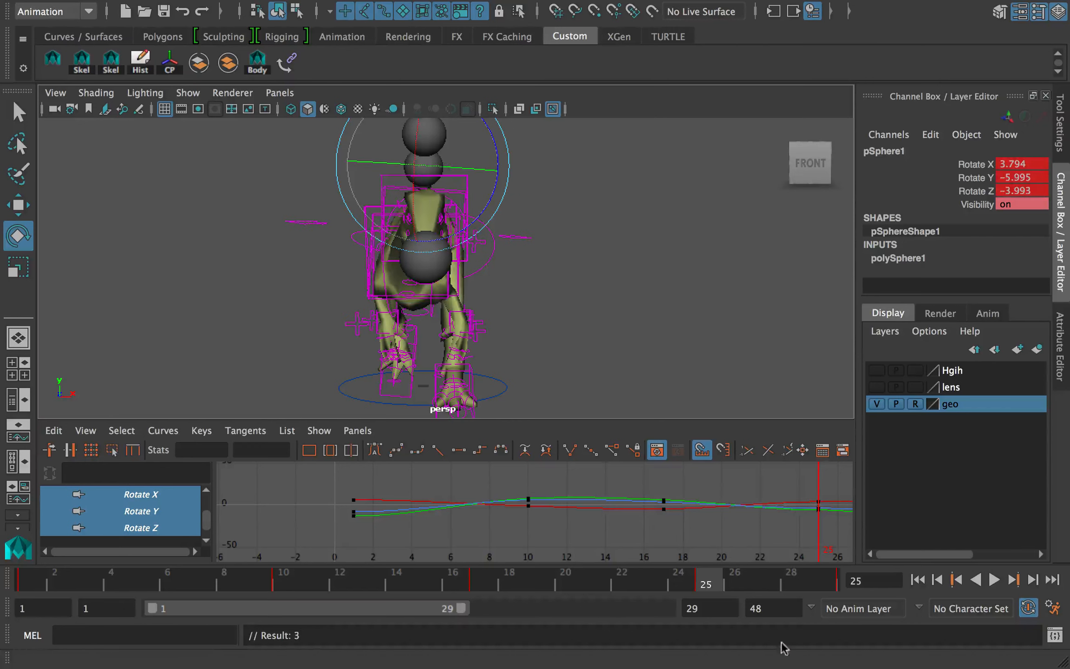
drag(708, 578, 826, 582)
click(921, 581)
key(alt+v)
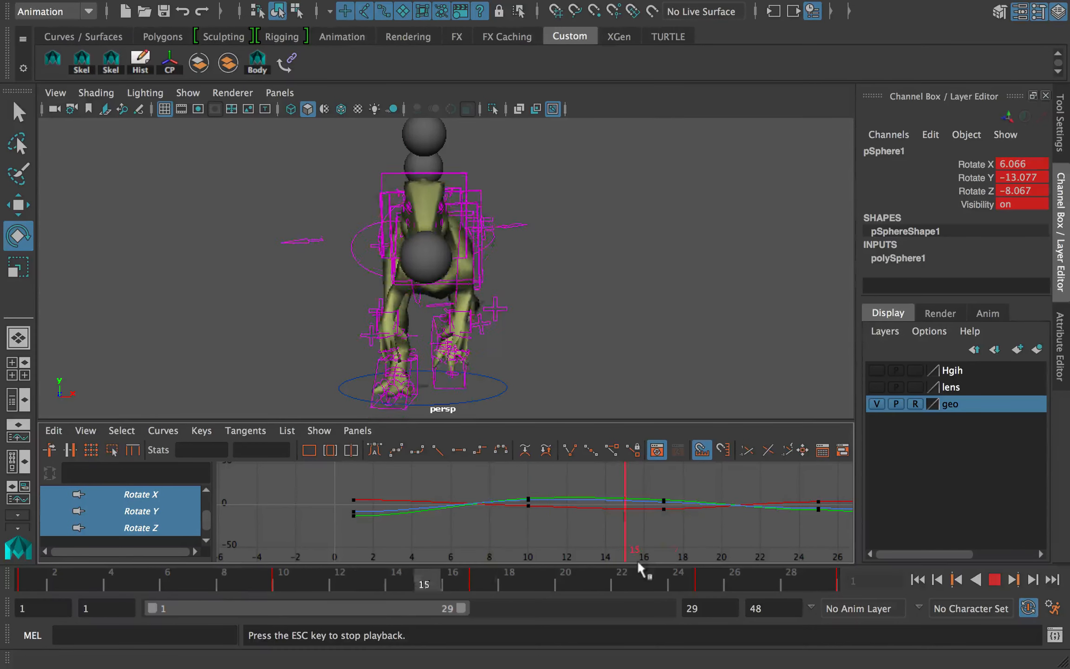
key(Escape)
Rotate pSphere1 to about X 1.093, Y -9.405, Z -5.078 at frame 1 and copy that pose to frame 30 with the range ending at 30.
drag(439, 217, 444, 210)
drag(461, 609, 473, 608)
click(820, 580)
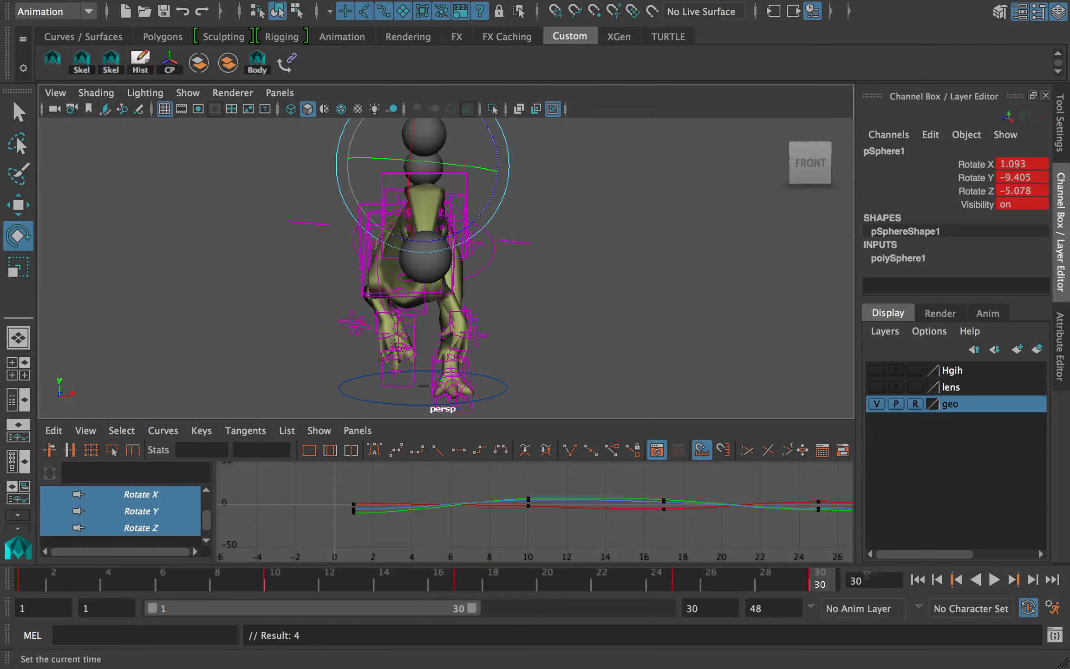
key(alt+v)
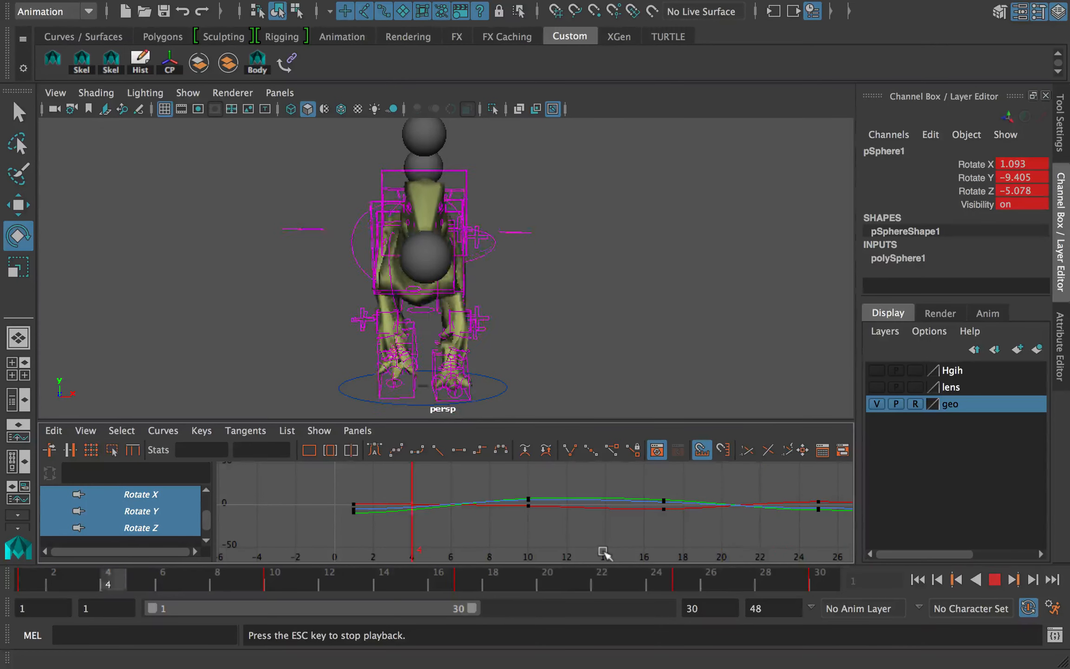
key(alt+v)
Flatten the tangents of pSphere1's first and last rotation keys and play back the cycle.
key(alt+shift+v)
scroll(744, 550, down, 5)
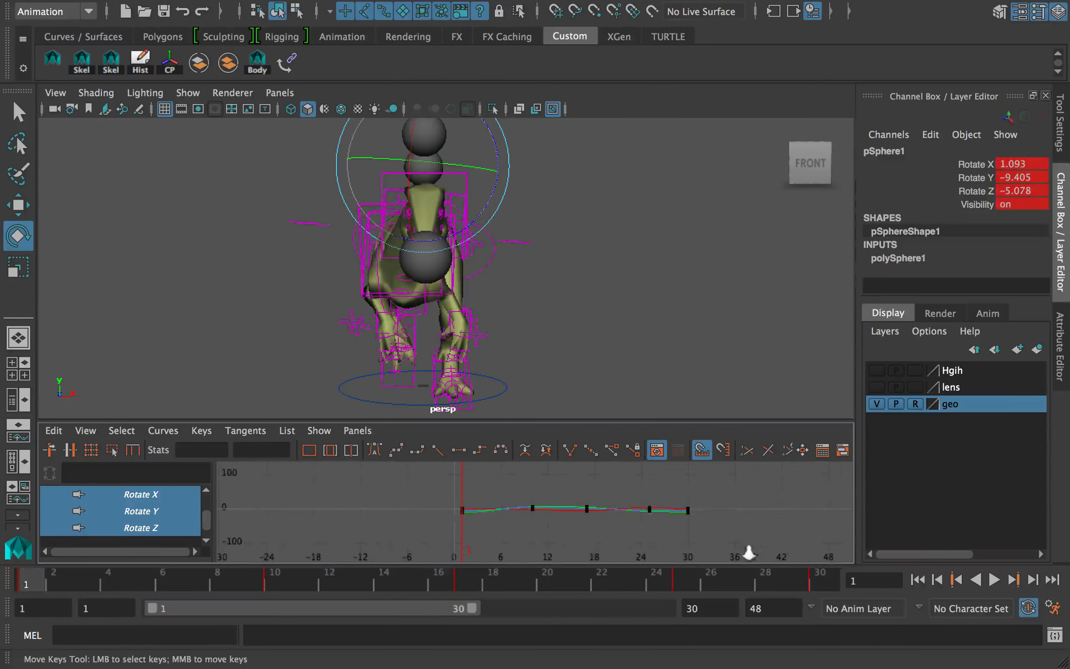
drag(702, 518, 671, 497)
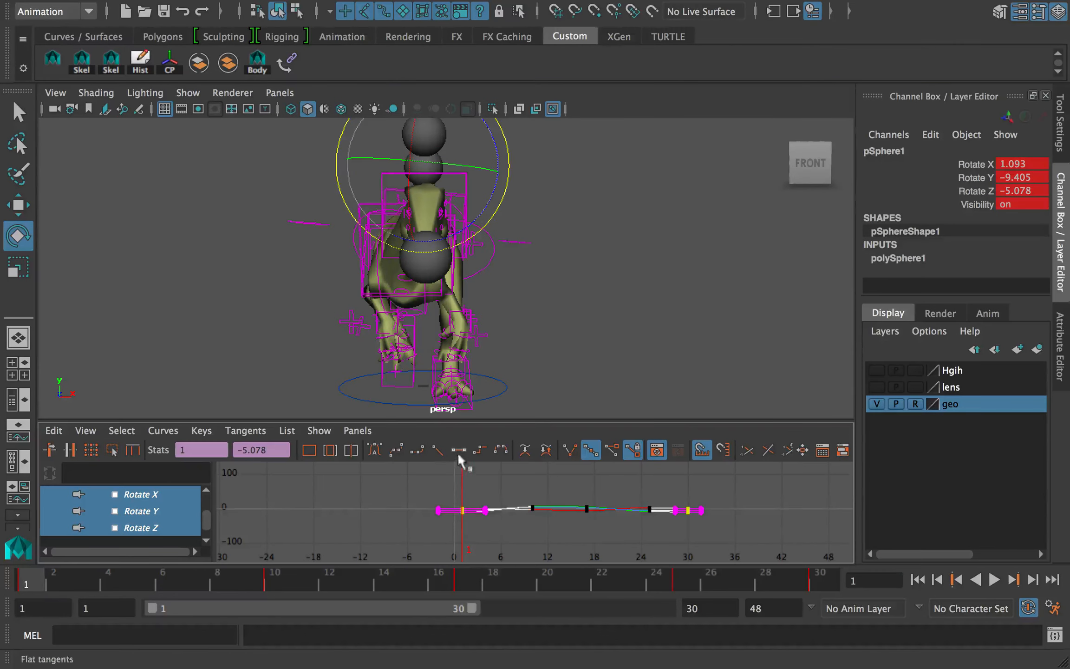
click(450, 481)
key(alt+v)
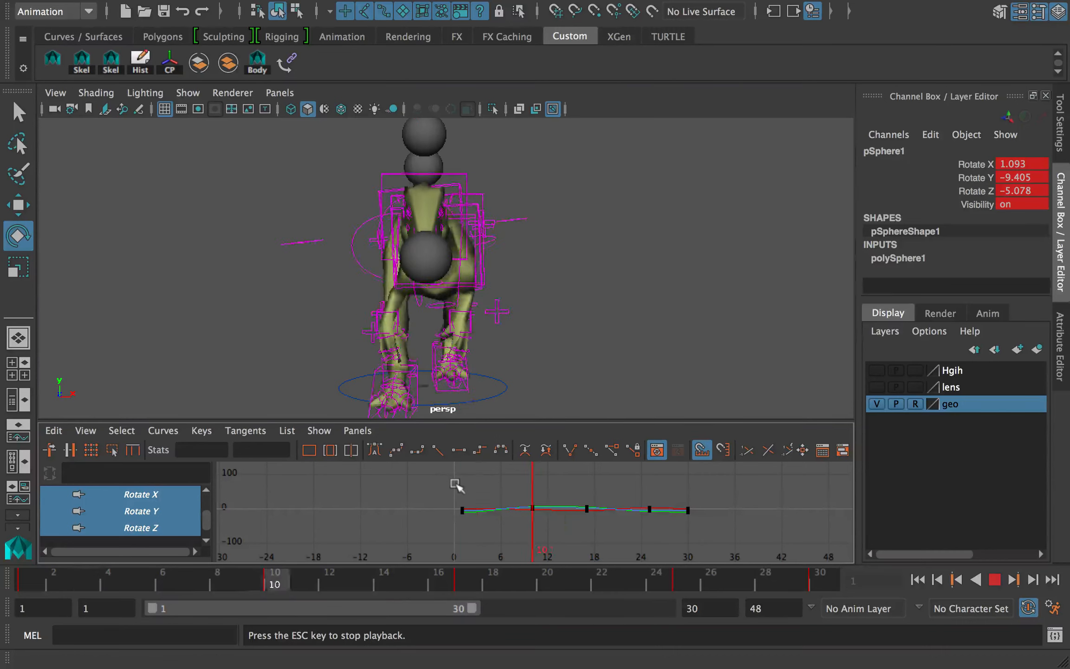
Shift pSphere1's frame 17 key to frame 18 and scrub through the following frames.
drag(546, 581, 727, 585)
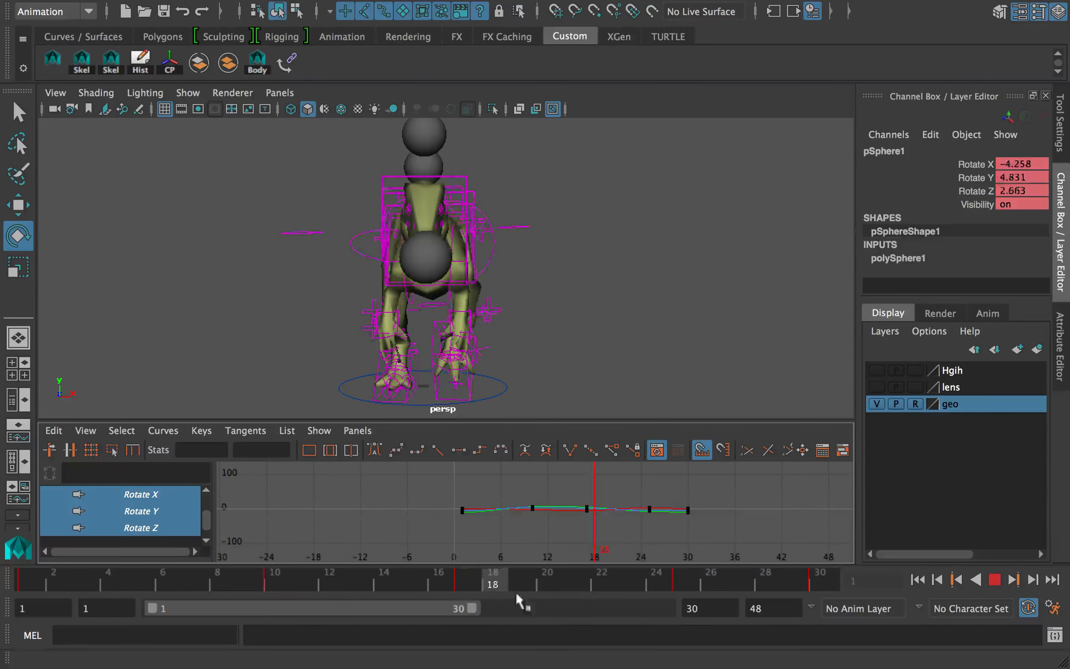
drag(640, 582, 369, 579)
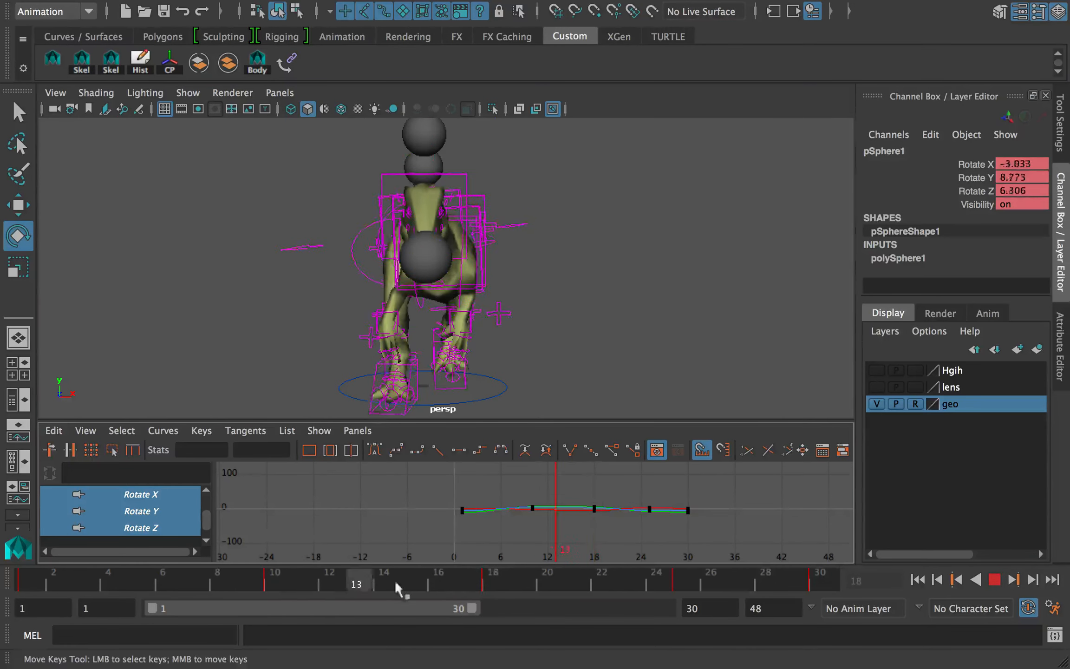
drag(600, 586, 668, 589)
shift+click(641, 583)
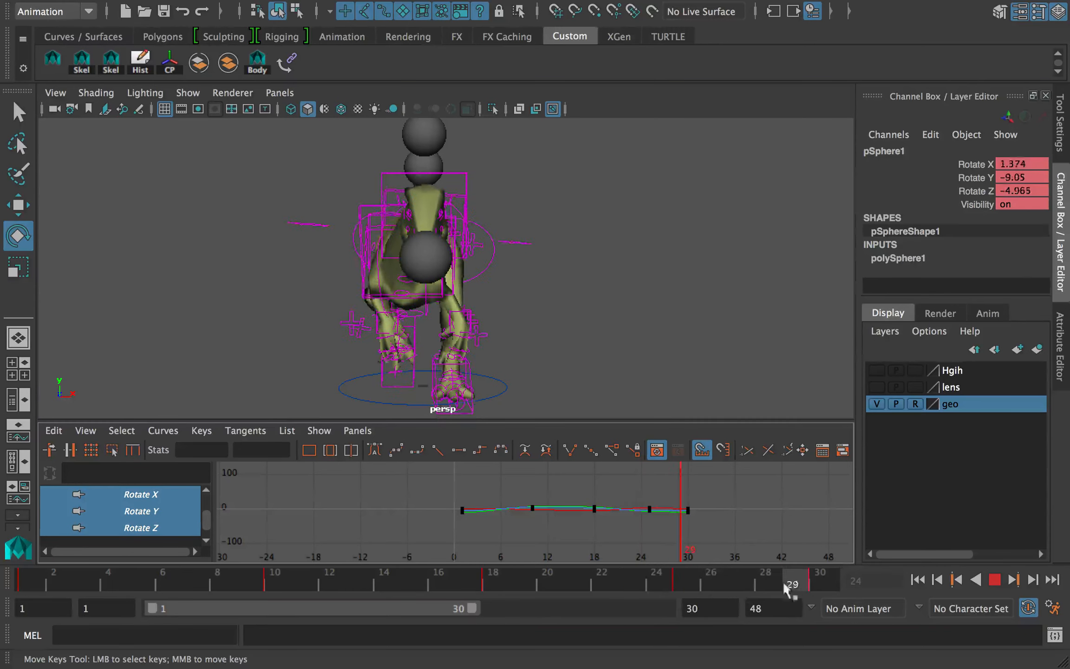
Key pSphere1 at frame 30 and play the cycle from the start.
drag(785, 589, 824, 581)
key(s)
click(917, 581)
key(alt+v)
key(alt+v)
Re-pose pSphere1's rotation at frame 25, key it and play back the cycle.
drag(71, 581, 388, 583)
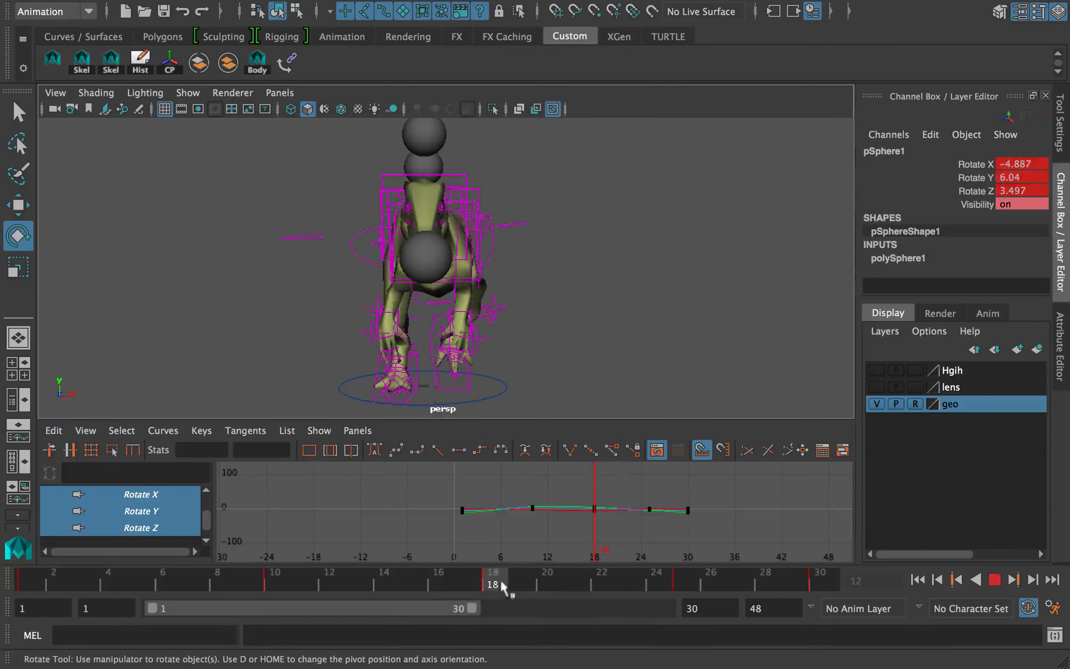
drag(503, 589, 686, 579)
drag(452, 197, 433, 185)
key(s)
drag(697, 582, 727, 581)
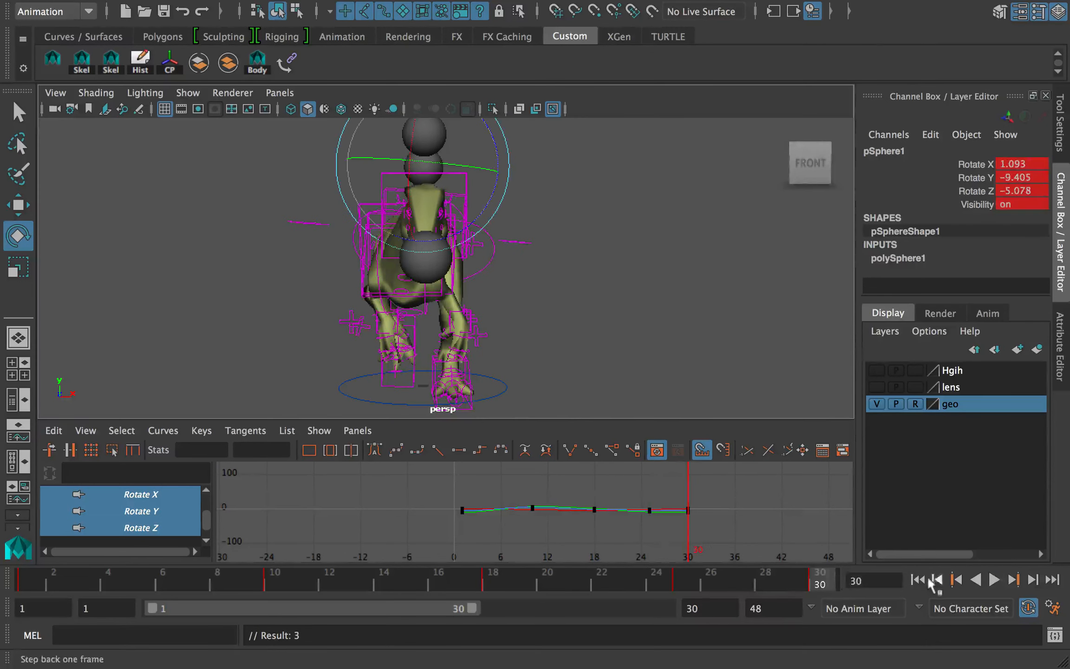
key(alt+v)
Set the playback range to end at frame 29, review the cycle from the side and save the scene.
drag(468, 606, 461, 607)
alt+drag(539, 297, 158, 250)
key(alt+v)
key(q)
key(super+s)
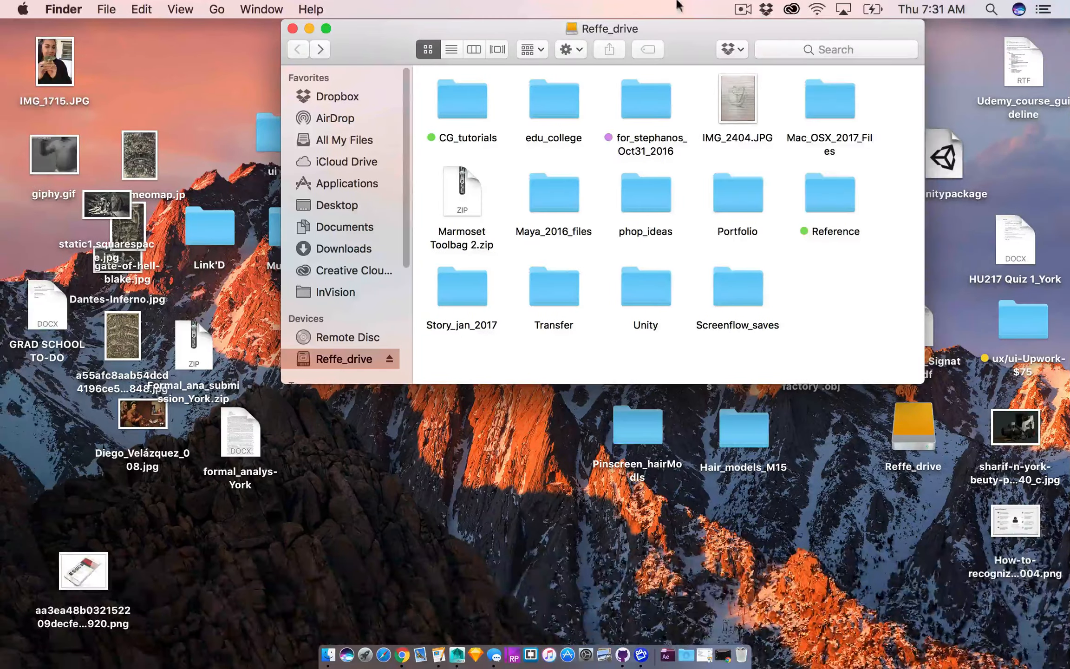
Review the walk cycle from the front, starting at frame 1.
key(ctrl+Right)
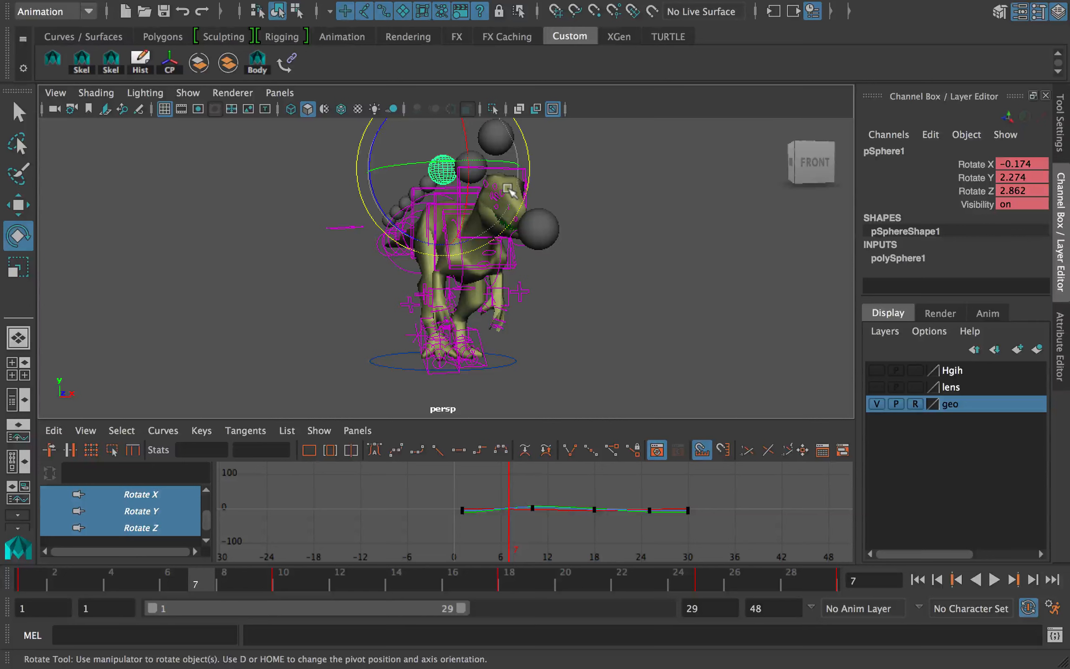
alt+drag(512, 187, 464, 195)
click(31, 580)
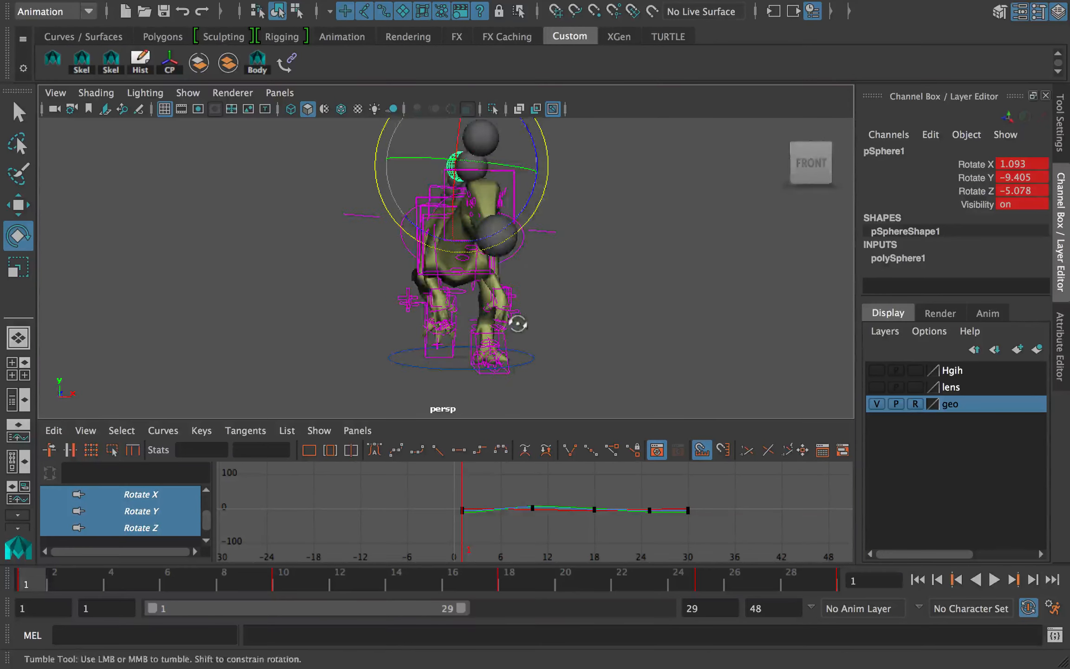
alt+drag(516, 323, 492, 339)
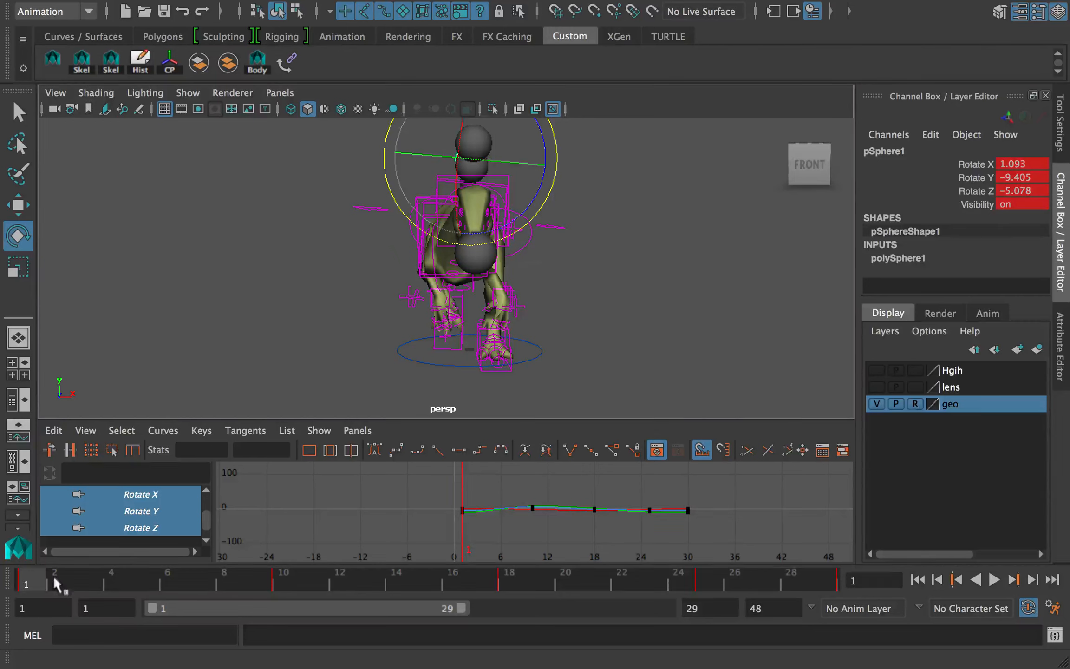
key(alt+v)
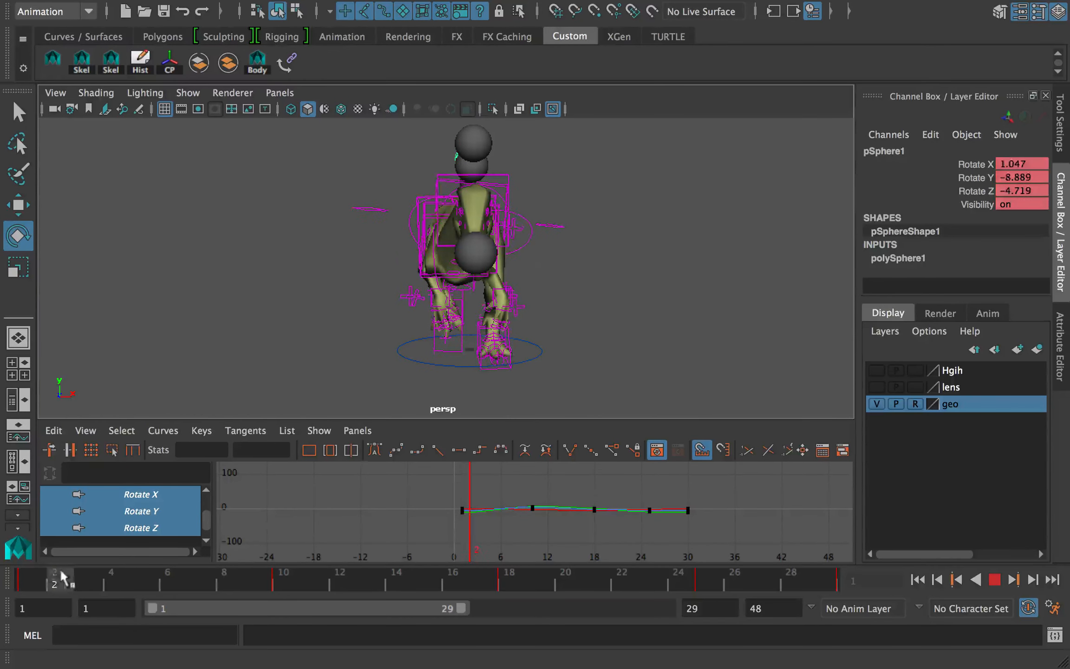
key(alt+v)
Try to shift the RootX_M control sideways at frame 1.
click(550, 226)
key(w)
click(24, 580)
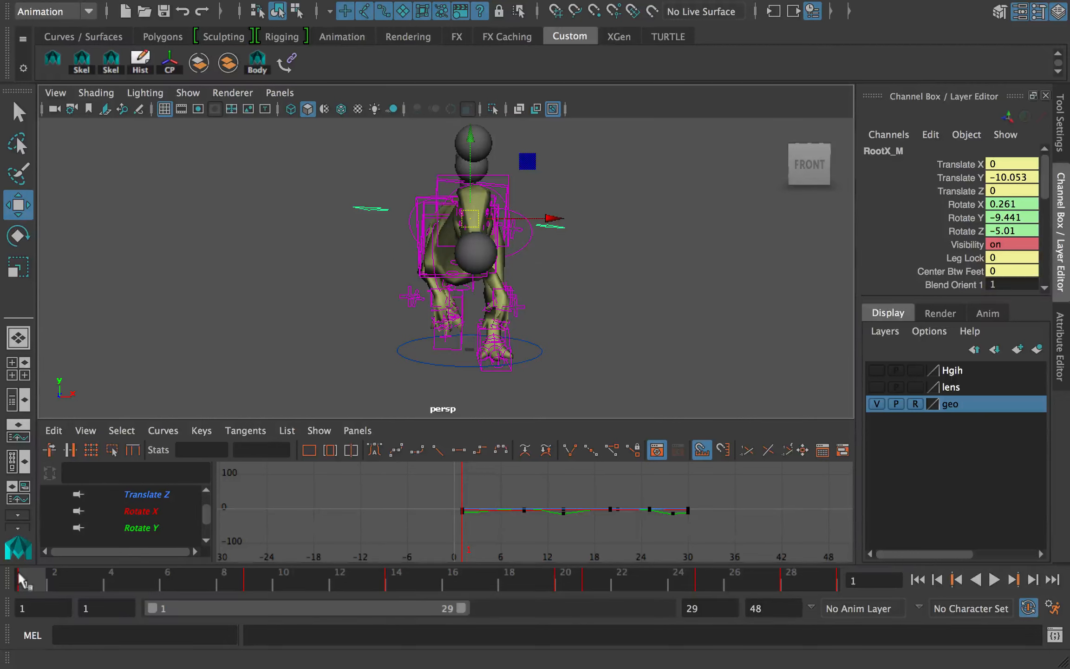
drag(63, 580, 22, 586)
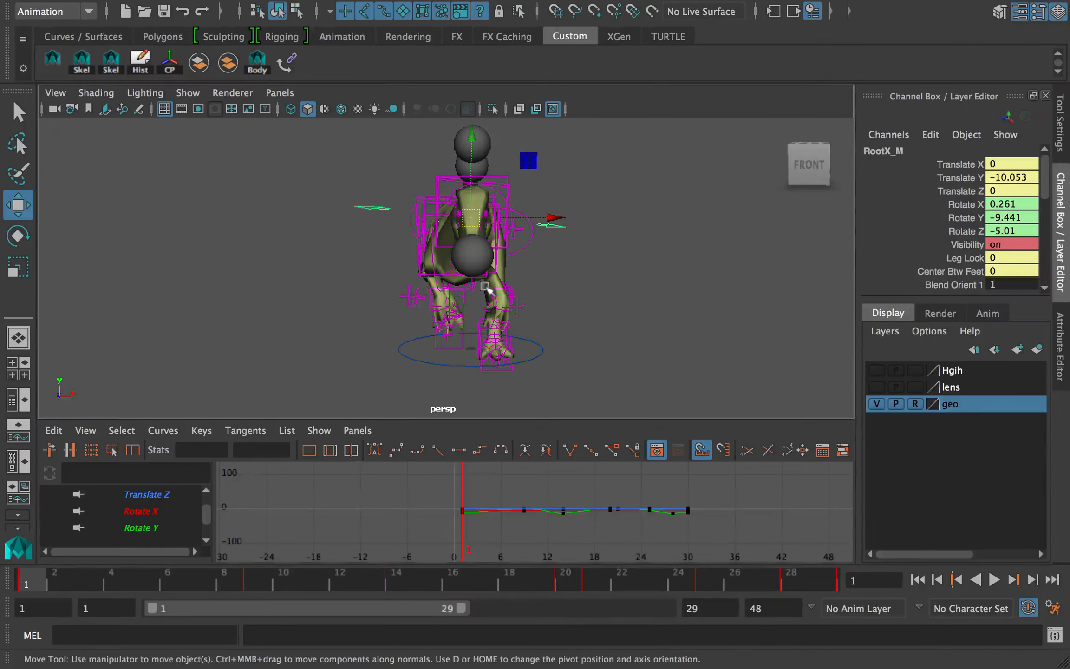
mouse_move(556, 219)
mouse_down()
mouse_move(572, 222)
mouse_move(538, 223)
mouse_move(561, 204)
mouse_move(569, 211)
mouse_up()
key(ctrl+z)
Delete IKSpine1_M's keys between frames 9 and 20 and key the control at frame 1.
key(q)
click(541, 222)
key(w)
shift+drag(266, 578, 531, 579)
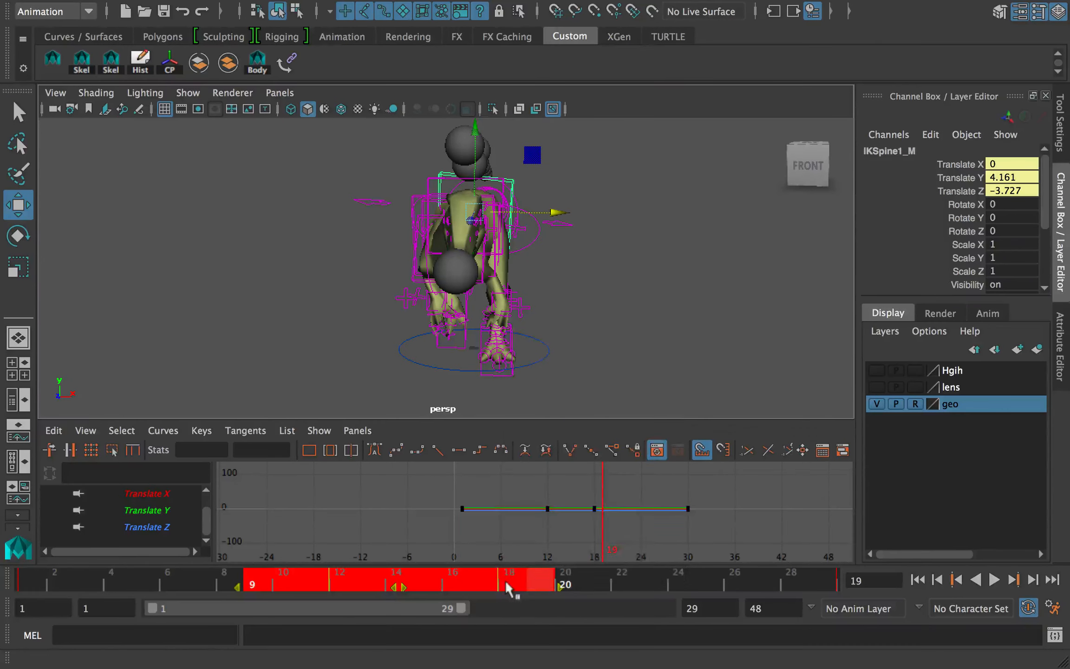
right_click(505, 579)
click(553, 388)
click(913, 579)
key(s)
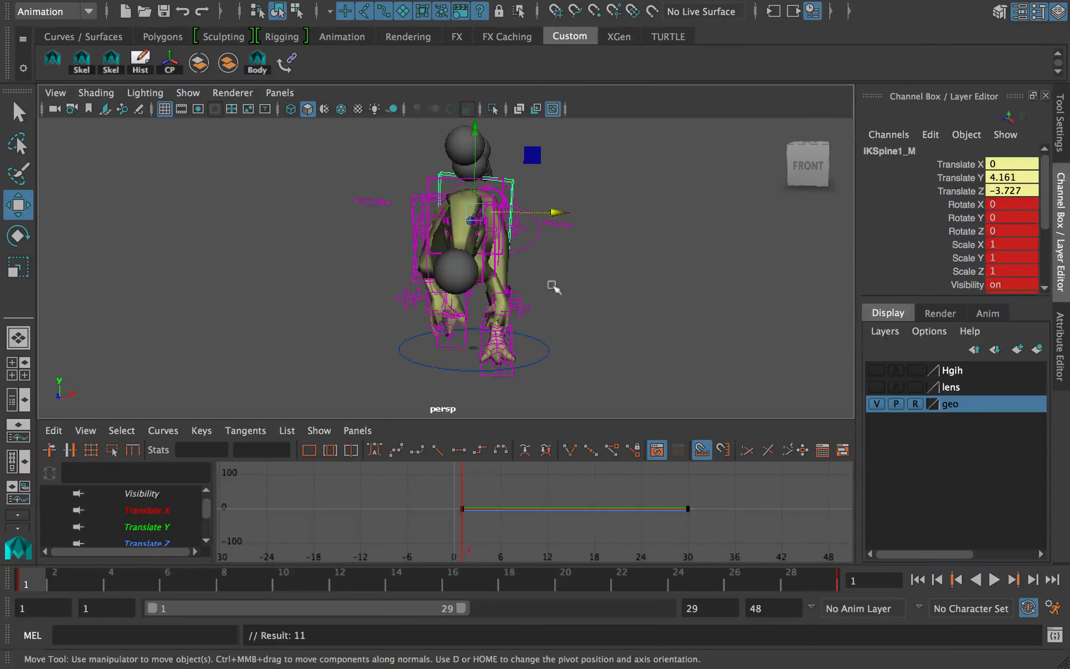
Extend the playback range to frame 30 and key IKSpine1_M at frame 1 with a translation of about X 25.842, Y 6.407, Z -8.051.
alt+middle_drag(551, 286, 537, 289)
alt+right_drag(545, 262, 556, 260)
drag(464, 608, 473, 607)
alt+middle_drag(573, 228, 559, 241)
alt+drag(555, 220, 543, 218)
drag(533, 225, 546, 225)
key(shift+w)
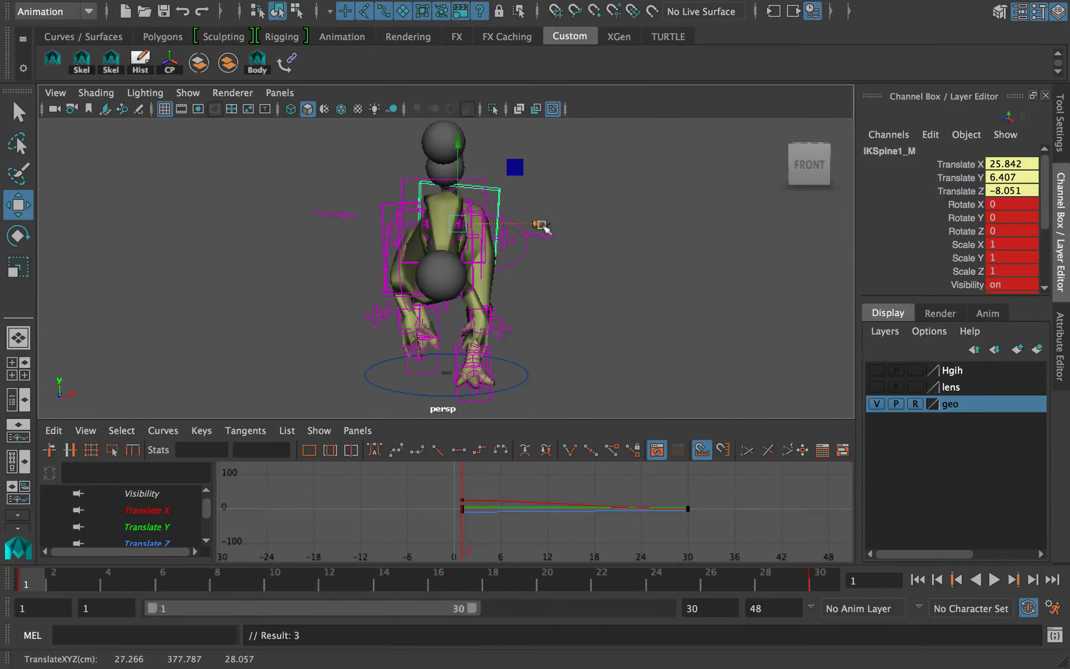
Copy IKSpine1_M's frame 1 pose to a key at frame 30 and return to frame 1.
middle_click(818, 582)
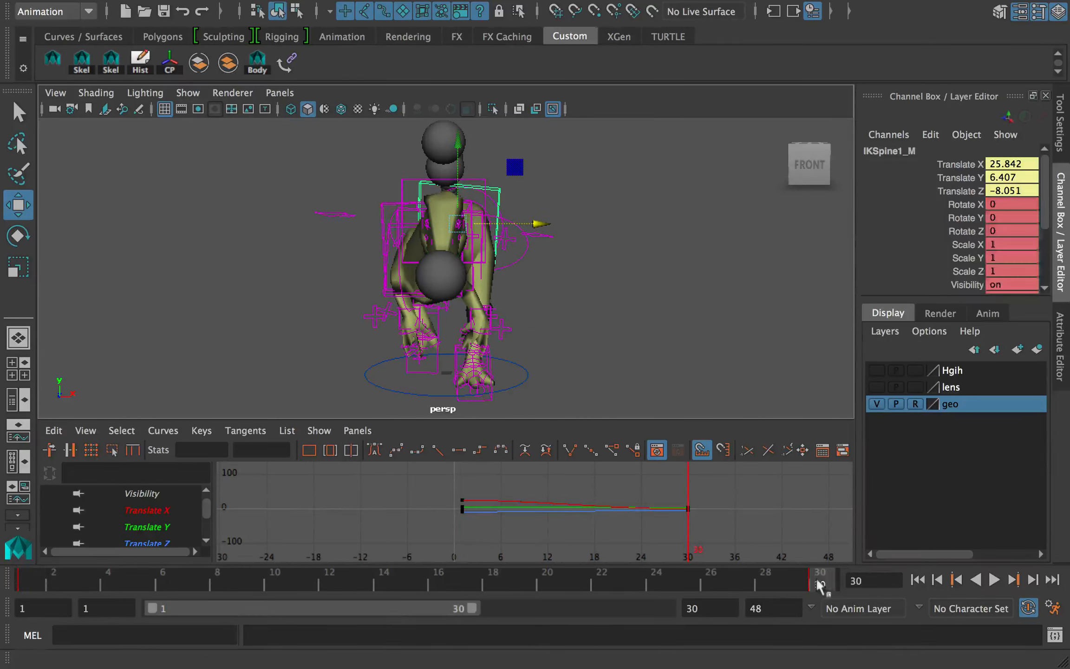
key(s)
key(alt+shift+v)
mouse_move(24, 575)
mouse_down()
mouse_move(63, 576)
mouse_move(21, 576)
mouse_up()
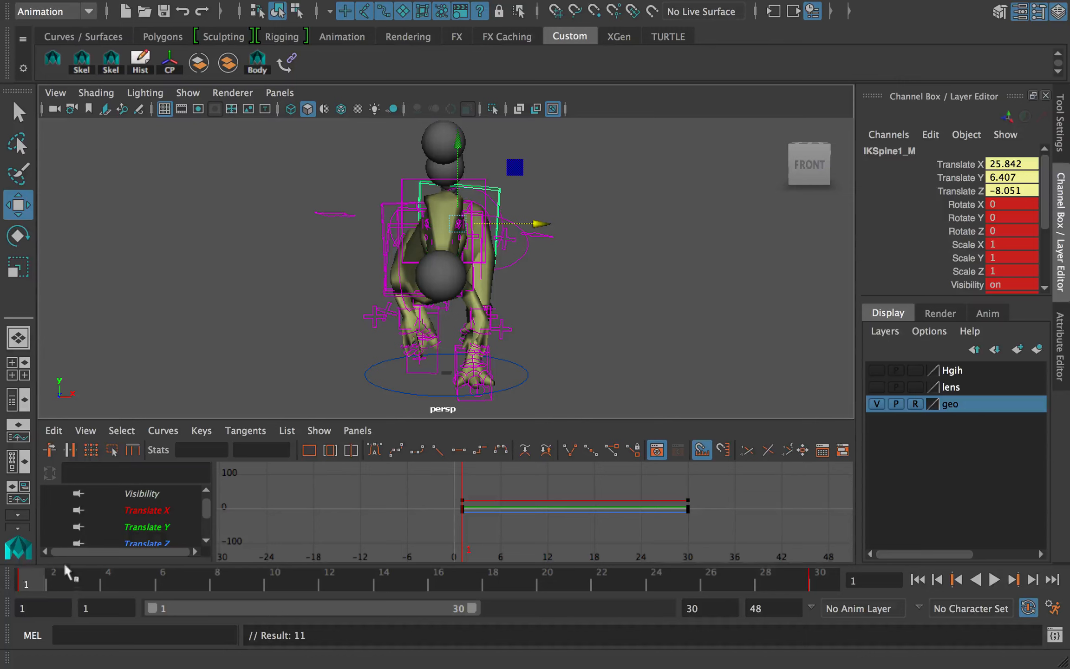
Move IKSpine1_M to about X -26.354, Y 11.66, Z -14.996 at frame 12 and go to frame 6.
drag(43, 580, 330, 580)
alt+drag(437, 288, 435, 284)
drag(533, 221, 507, 224)
alt+drag(516, 264, 514, 247)
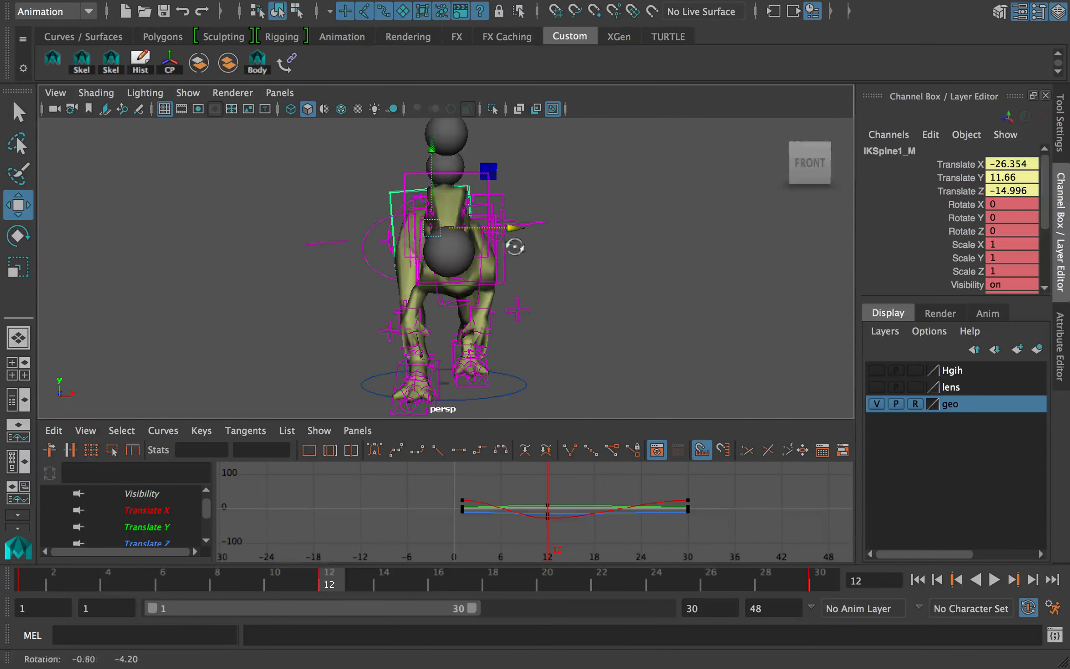
click(171, 576)
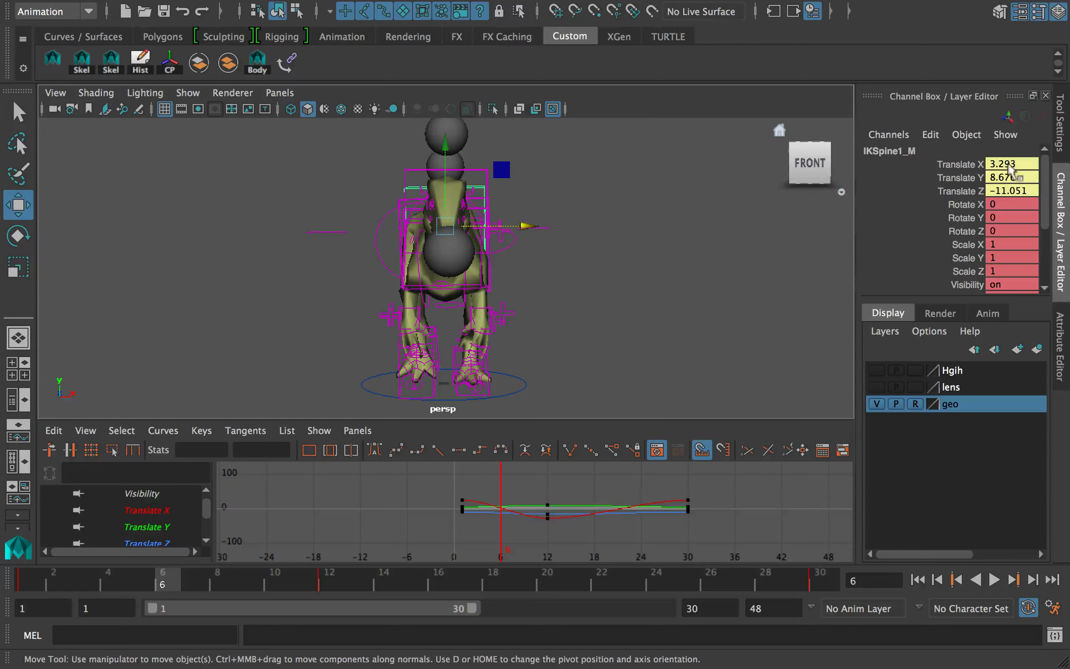
Try flat tangents on IKSpine1_M's Translate X keys at frames 1 and 30.
click(50, 584)
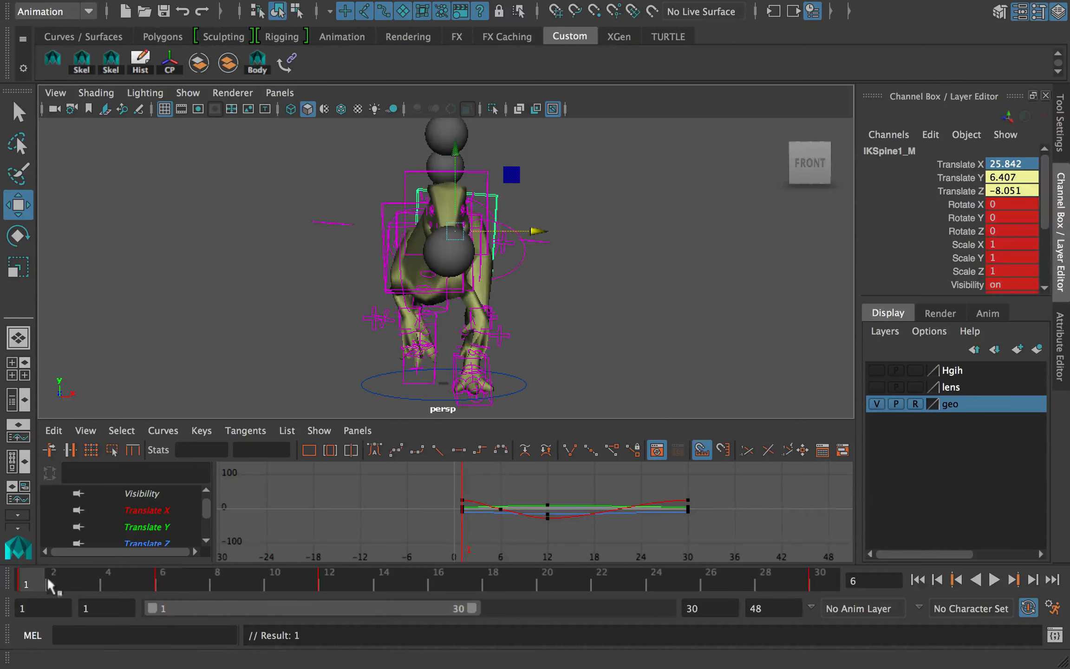
click(160, 510)
key(f)
alt+right_drag(505, 512, 446, 510)
click(440, 512)
shift+drag(685, 518, 670, 479)
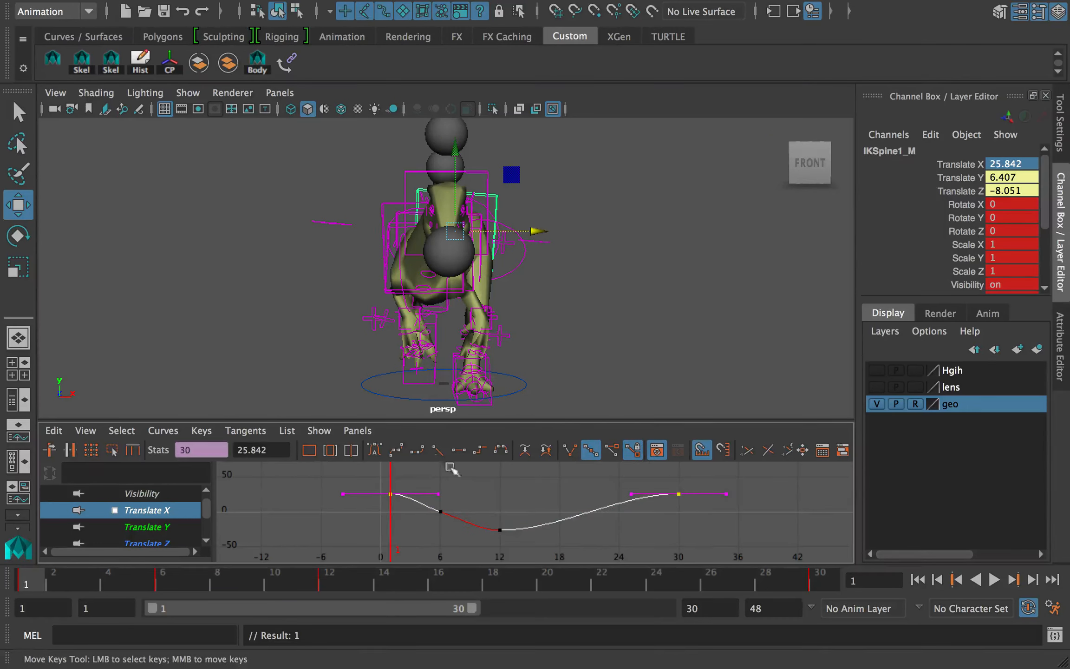
click(458, 450)
key(ctrl+z)
key(ctrl+z)
key(ctrl+z)
Delete IKSpine1_M's Translate X key at frame 6 and move the frame 12 key to frame 13 with free tangent weights.
right_click(552, 507)
drag(480, 548, 589, 536)
click(611, 460)
key(Delete)
right_click(560, 509)
click(623, 458)
shift+middle_drag(590, 535, 601, 533)
drag(160, 579, 340, 581)
key(alt+v)
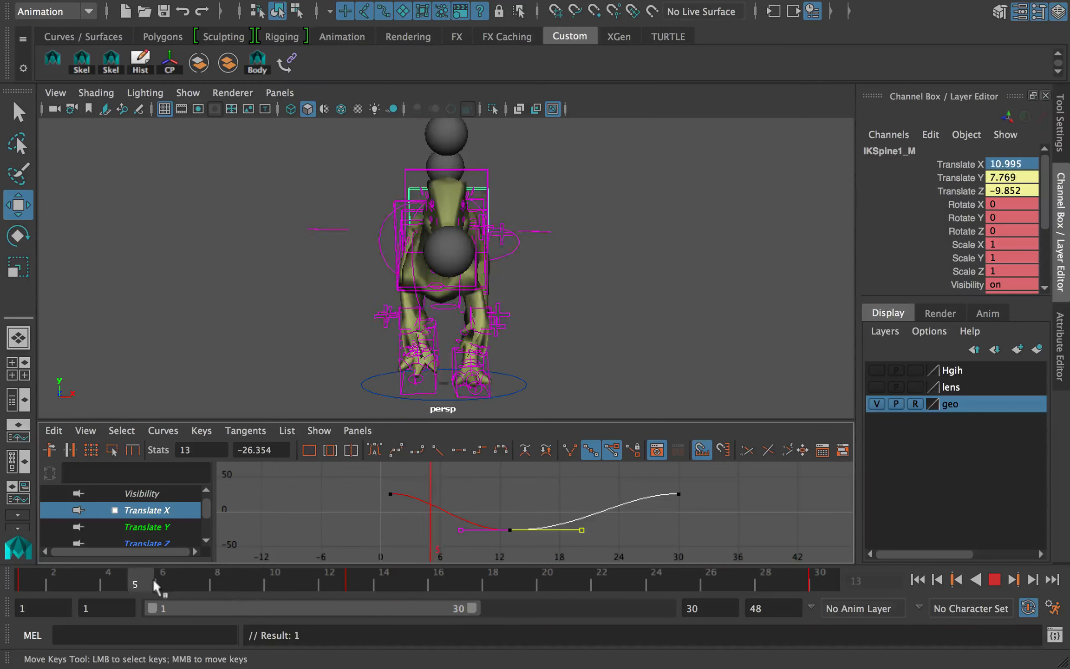
Key IKSpine1_M's Translate X at 0 on frame 19 and apply spline tangents.
drag(629, 586, 840, 583)
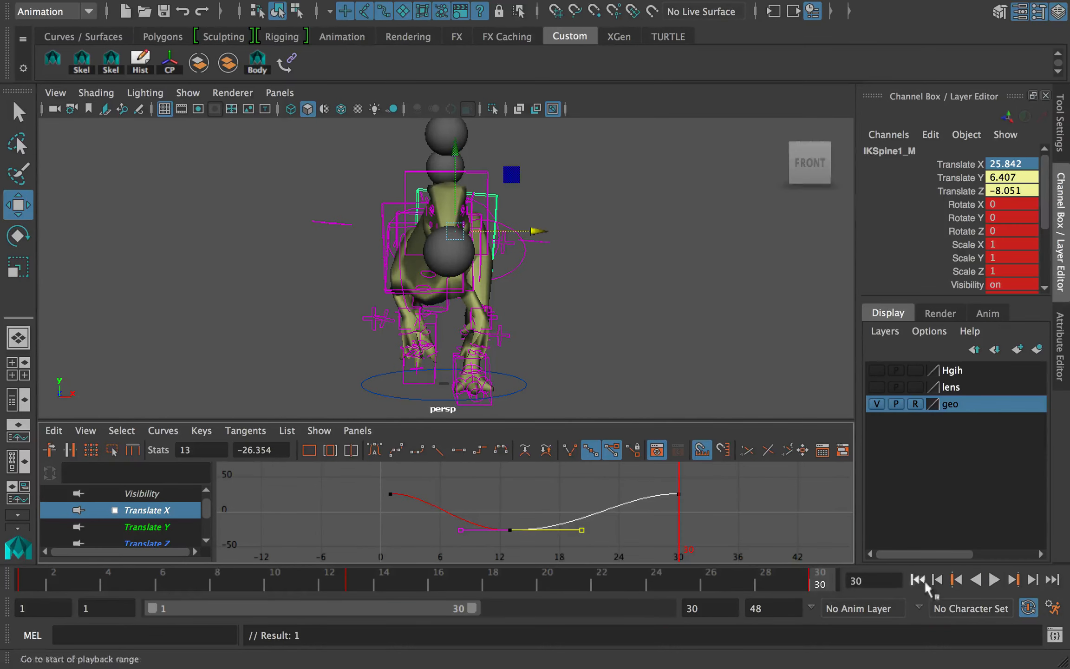
drag(34, 580, 543, 593)
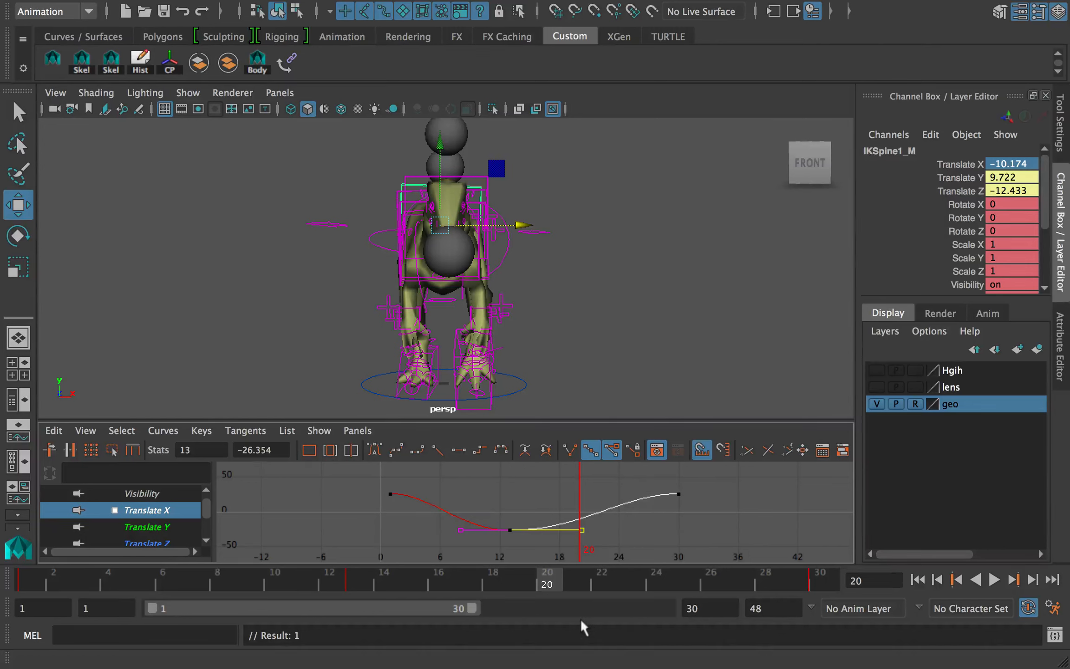
drag(75, 583, 515, 581)
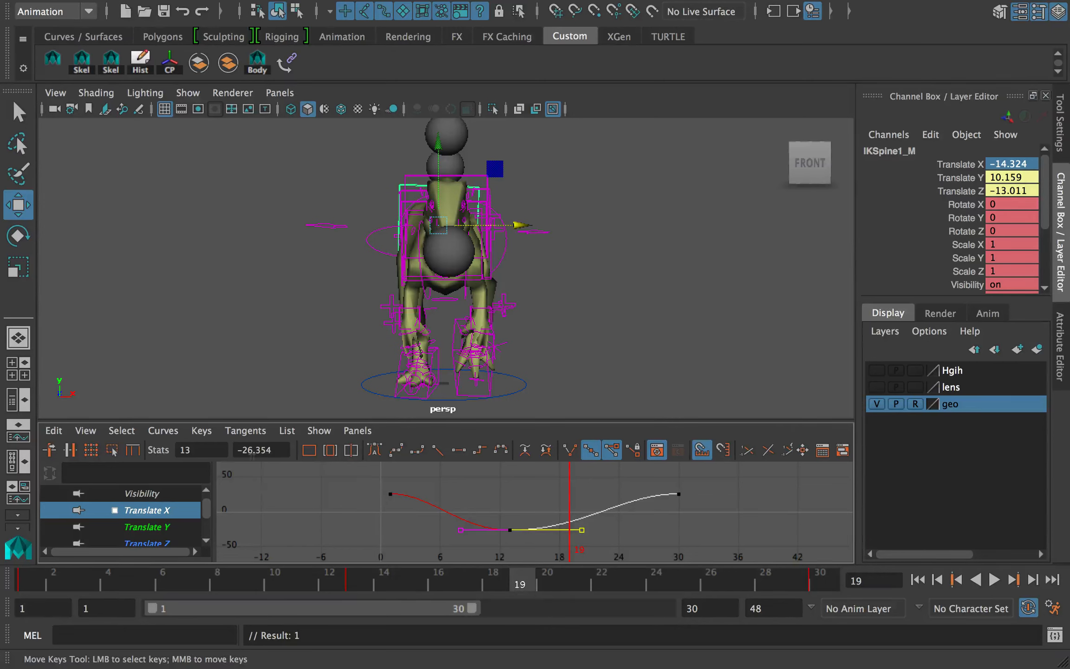
text(0)
key(Return)
drag(576, 519, 558, 500)
right_click(383, 576)
shift+drag(555, 587, 821, 586)
mouse_move(553, 428)
click(590, 446)
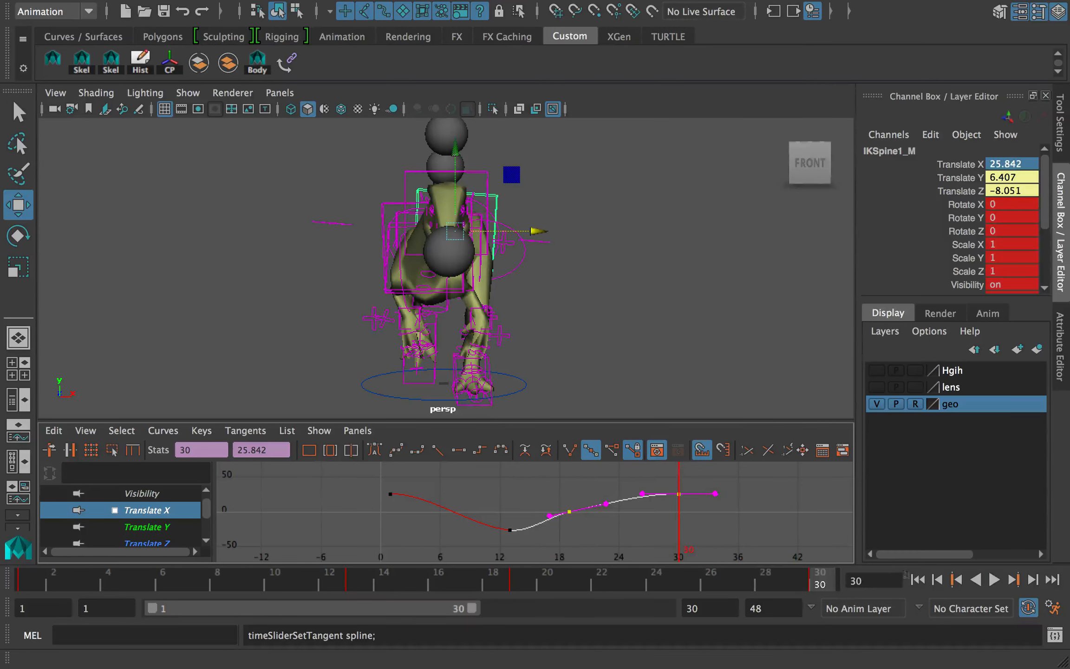
Lower IKSpine1_M's Translate X key at frame 19 slightly below zero and undo the stray move to frame 15.
key(alt+shift+v)
click(732, 525)
drag(578, 502, 560, 521)
middle_drag(600, 528, 599, 533)
middle_drag(577, 546, 551, 537)
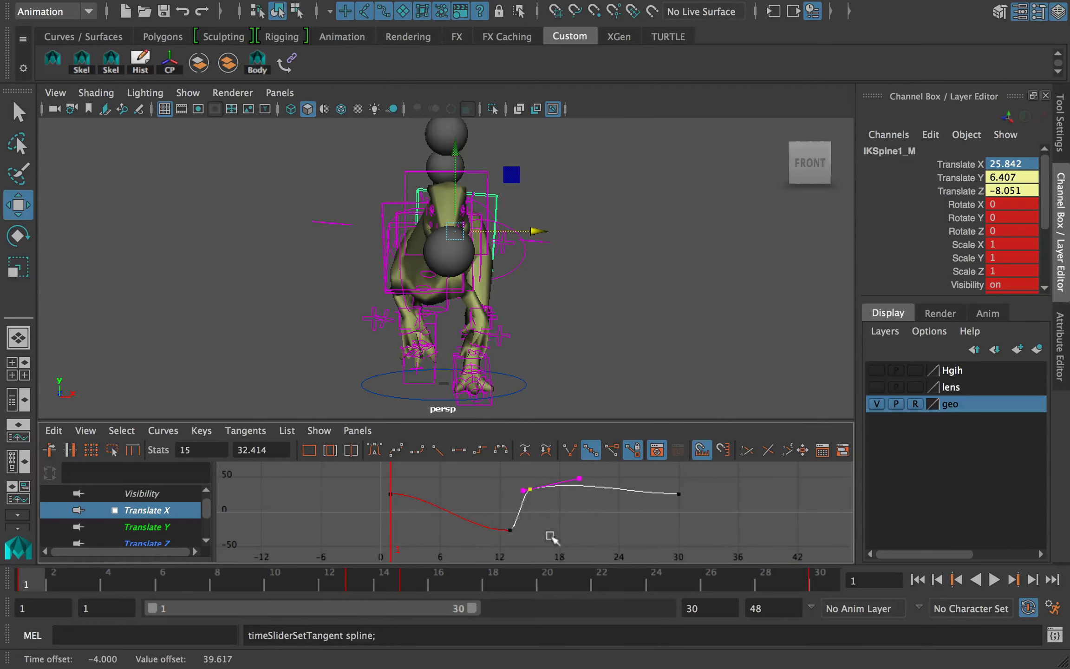
key(ctrl+z)
Free the tangent weights of IKSpine1_M's Translate X key at frame 13 and adjust its tangents for a flatter low point.
drag(535, 509, 557, 532)
middle_drag(559, 534, 559, 537)
right_click(560, 538)
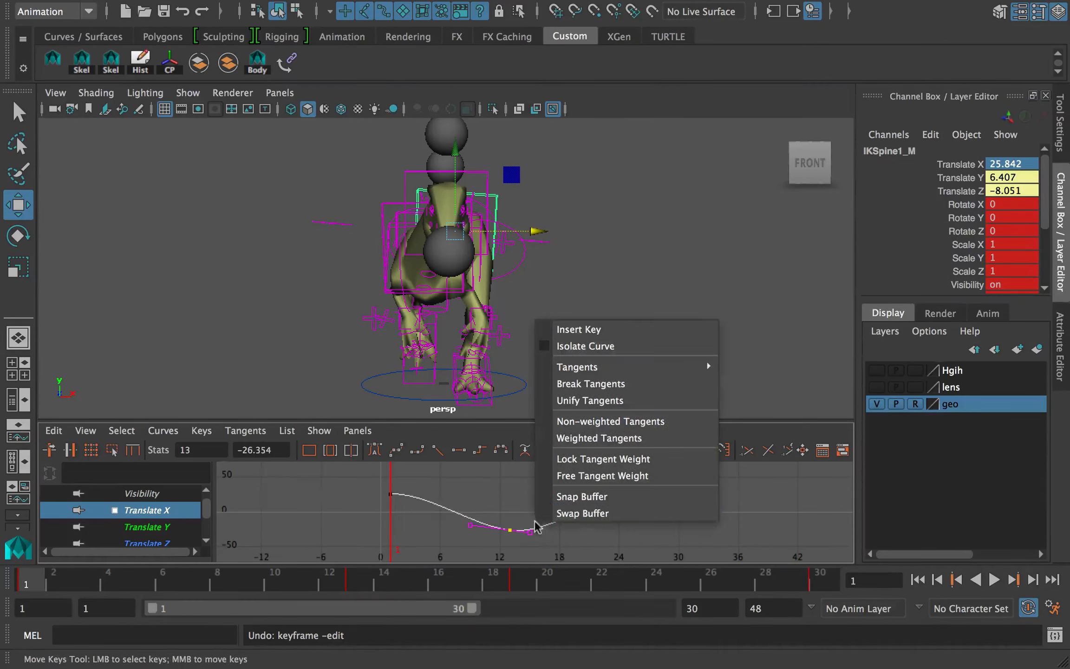
click(593, 510)
drag(525, 502, 550, 542)
Shorten the playback range to frame 29 and play the walk cycle from behind the dinosaur.
key(alt+v)
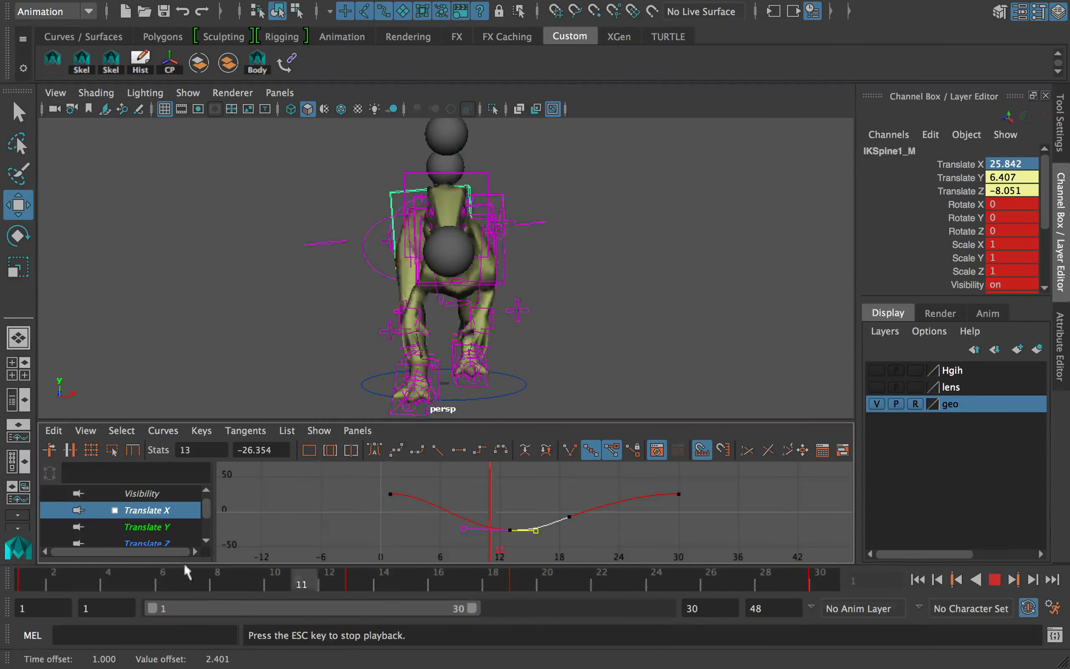
key(alt+v)
drag(466, 607, 461, 608)
key(alt+v)
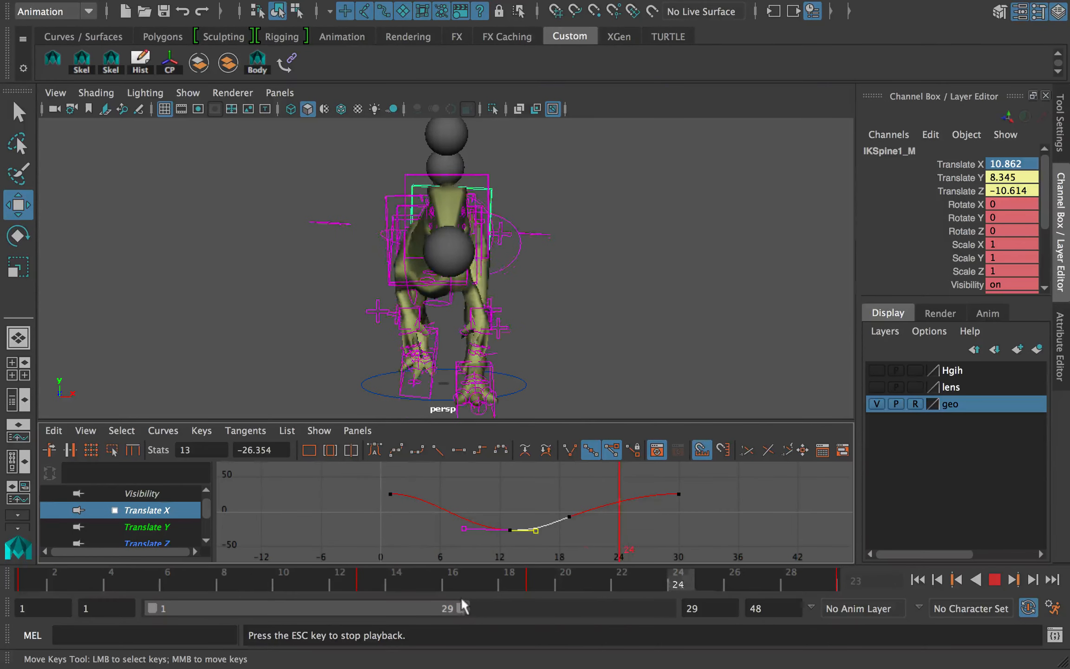
alt+drag(523, 306, 661, 327)
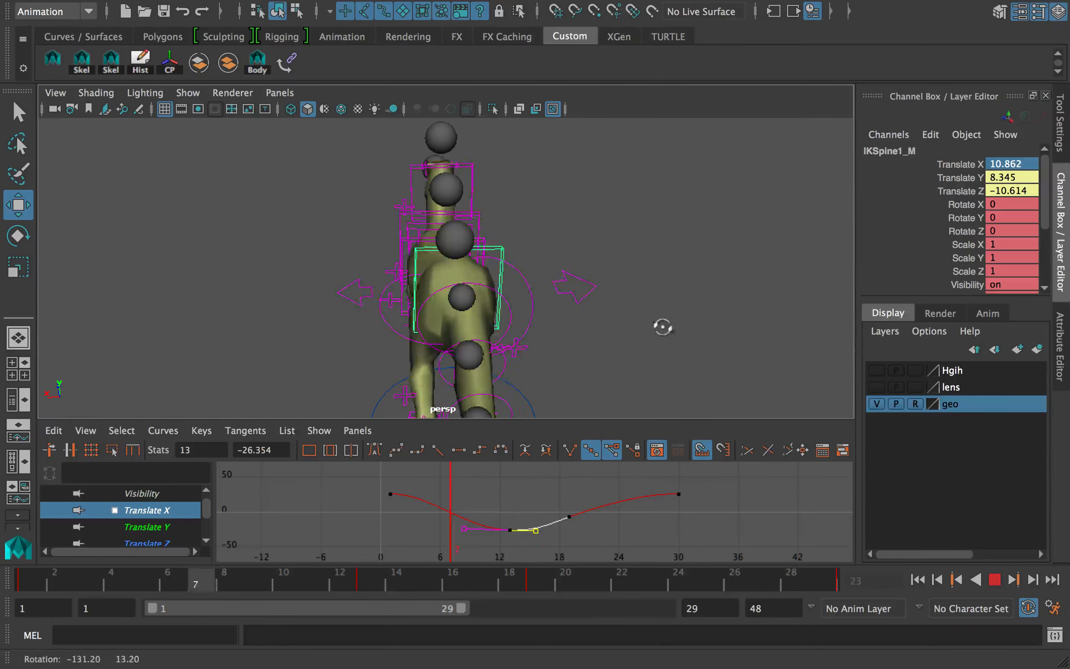
Lower IKSpine1_M's Translate X keys at frames 1 and 30 to about 11.436 and replay the cycle.
key(alt+v)
shift+middle_drag(570, 476, 572, 496)
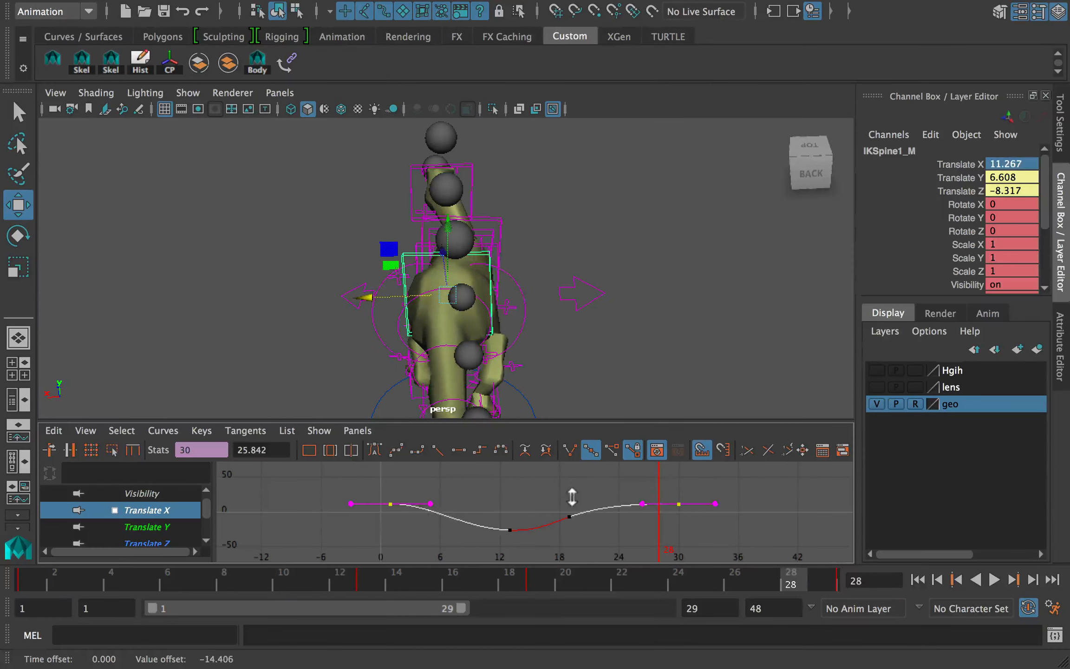
click(917, 580)
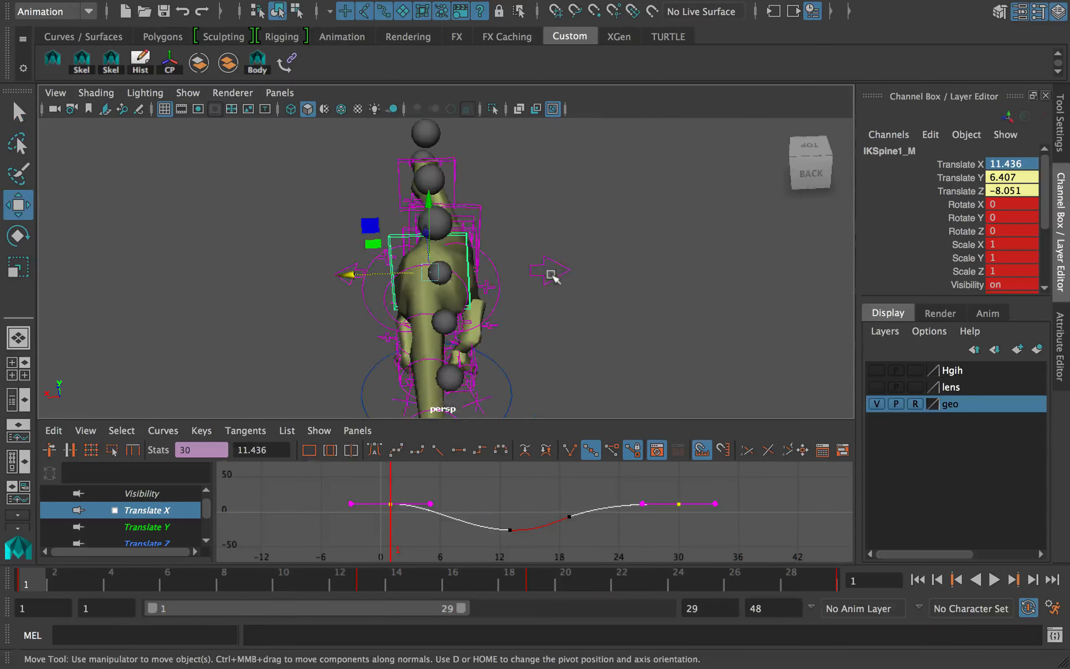
key(alt+v)
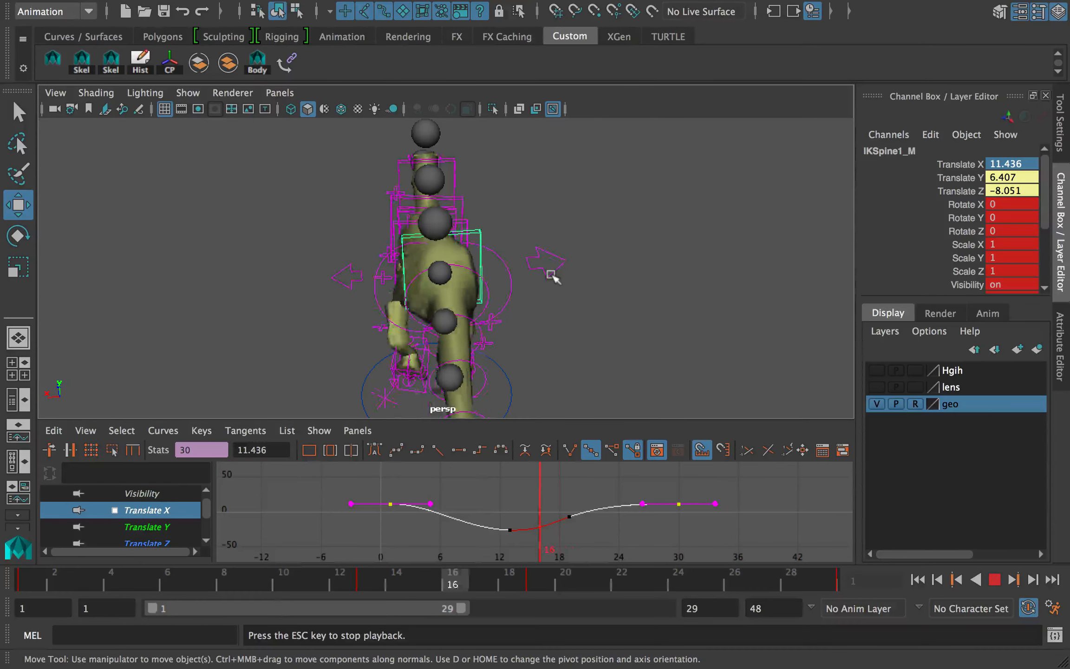
alt+drag(539, 263, 540, 288)
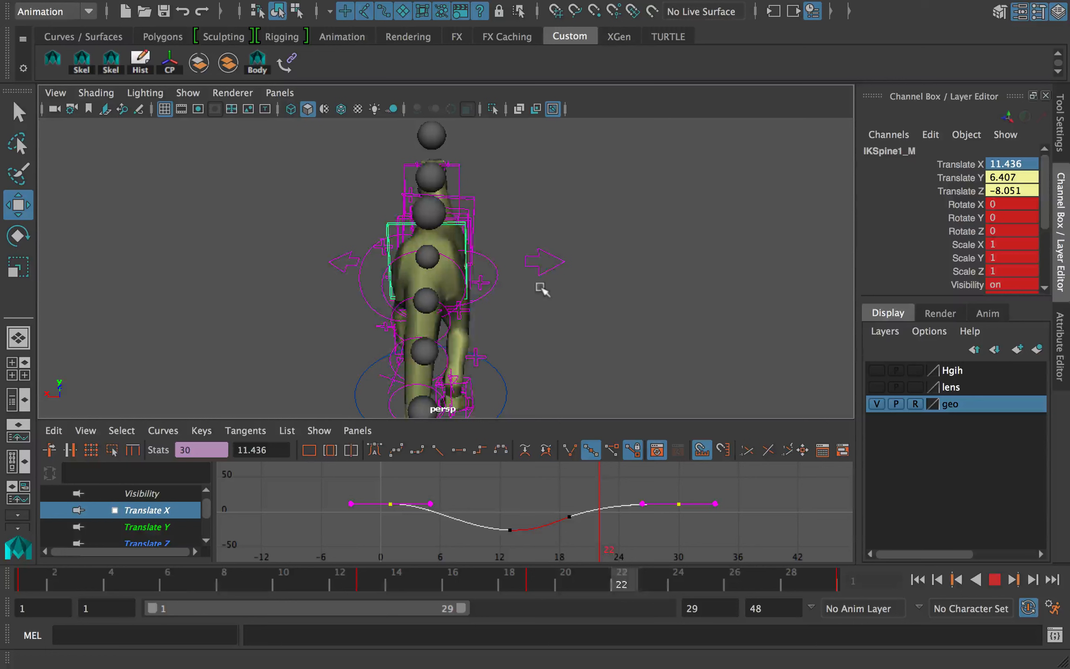
key(alt+v)
Show pSphere1's Rotate X, Y and Z curves and free the tangent weights of their keys at frame 10.
click(430, 212)
click(29, 584)
scroll(169, 520, down, 2)
drag(158, 503, 160, 534)
key(f)
drag(455, 527, 417, 479)
key(f)
alt+middle_drag(583, 514, 490, 510)
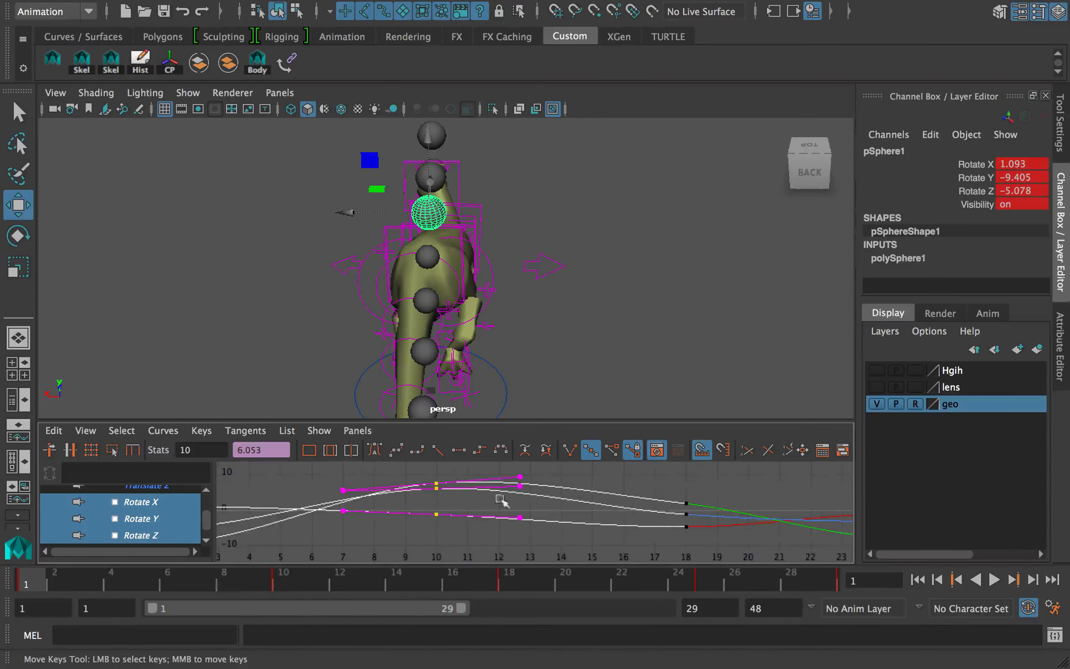
right_click(524, 482)
click(567, 436)
click(551, 493)
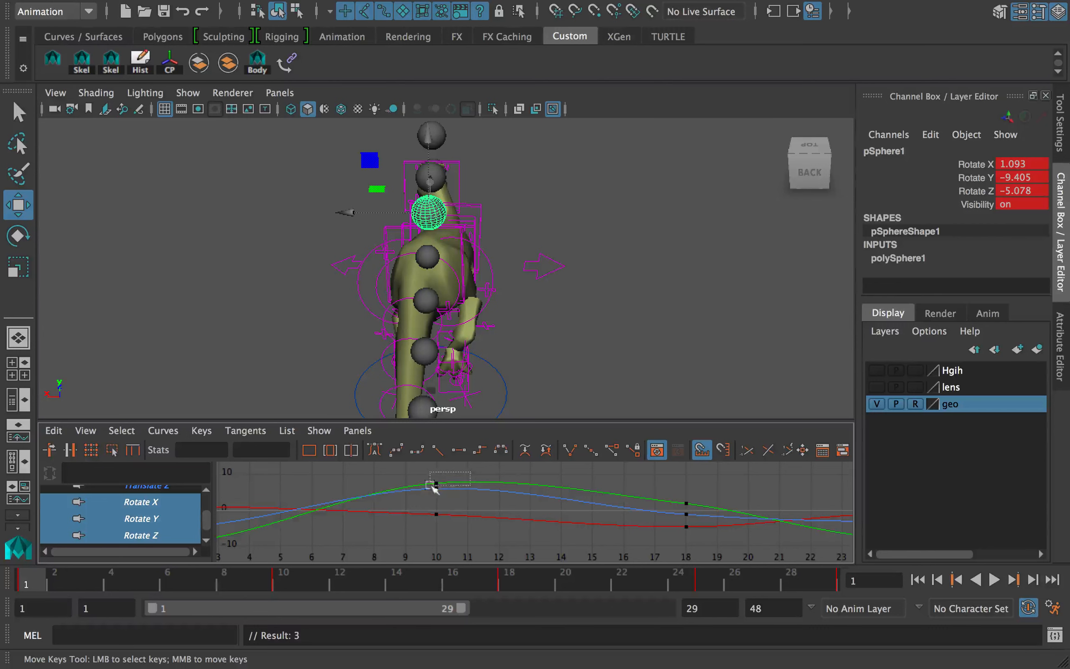
Lower pSphere1's Rotate Y key at frame 10 to about 2.638 and adjust its outgoing tangent.
drag(430, 484, 429, 486)
click(525, 477)
middle_drag(470, 492, 446, 506)
click(437, 477)
click(432, 485)
drag(24, 584, 274, 581)
middle_drag(459, 509, 458, 519)
click(526, 496)
middle_drag(549, 498, 544, 490)
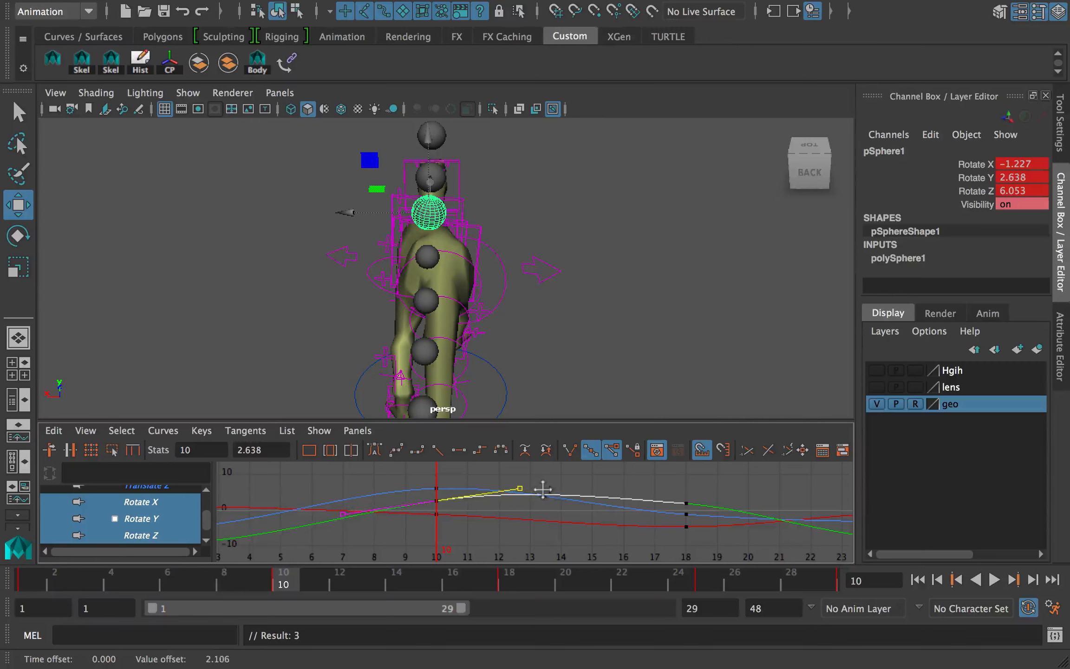
Adjust the Rotate Z key's outgoing tangent at frame 10 and raise the Rotate X key there to about -0.291.
drag(440, 483, 428, 490)
click(520, 487)
middle_drag(533, 506, 533, 503)
drag(455, 509, 421, 525)
middle_drag(465, 535, 466, 532)
Rotate pSphere1 at frame 10 to about X -0.567, Y -2.858, Z 3.634.
drag(79, 578, 283, 584)
key(e)
drag(481, 230, 473, 231)
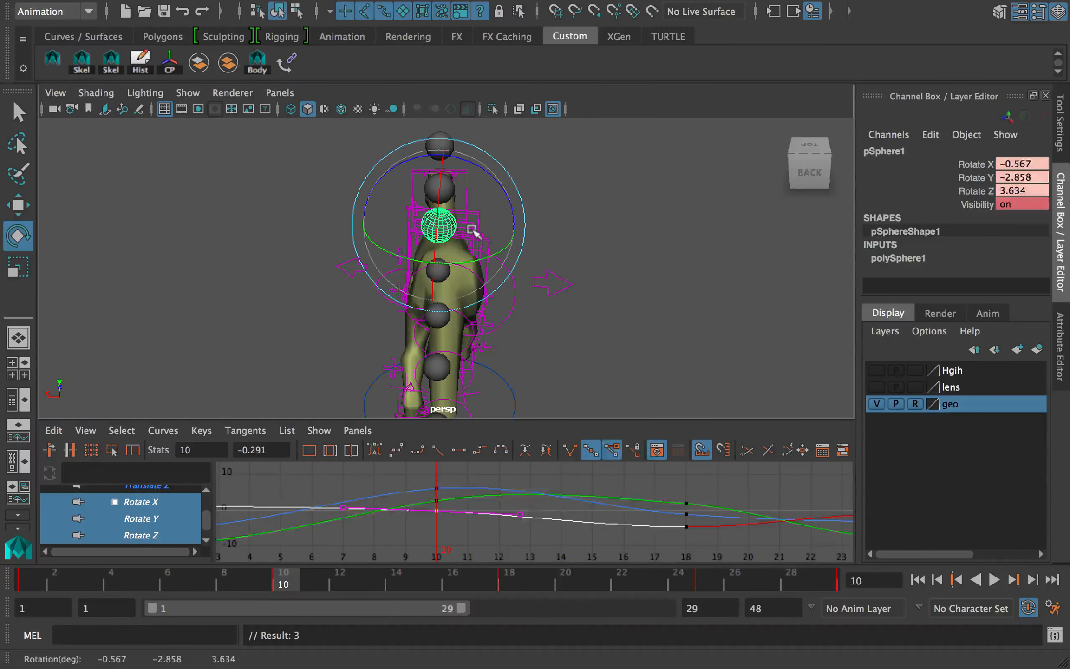
Rotate pSphere1 at frame 1 to about X -1.655, Y -5.033, Z -2.038 and copy that pose to a key at frame 30.
drag(241, 584, 46, 588)
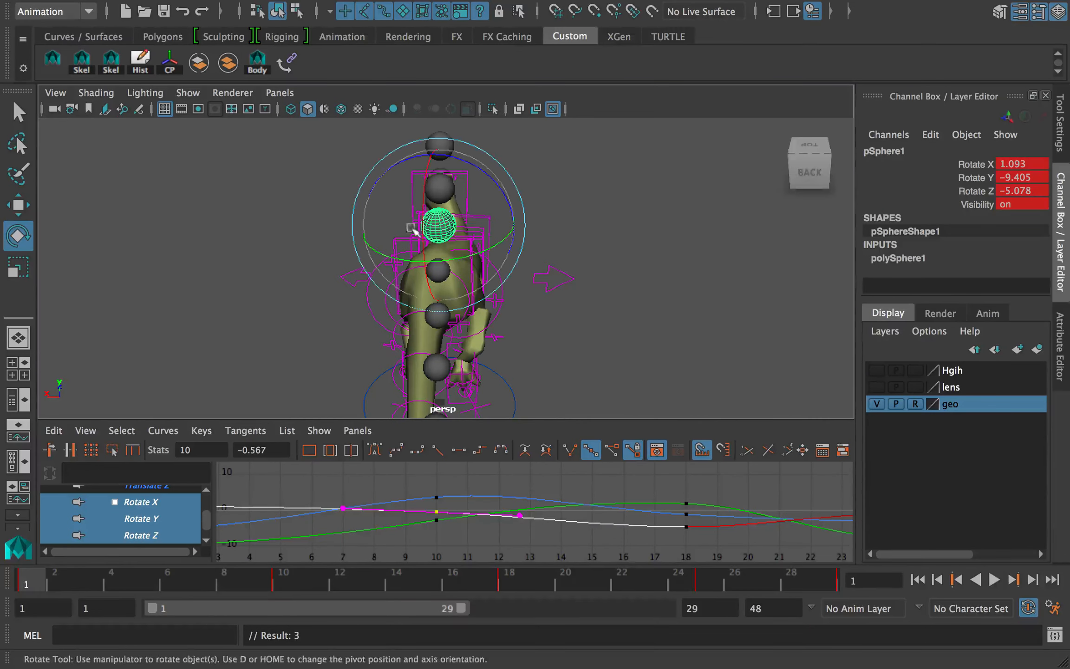
drag(464, 228, 473, 234)
drag(463, 609, 475, 608)
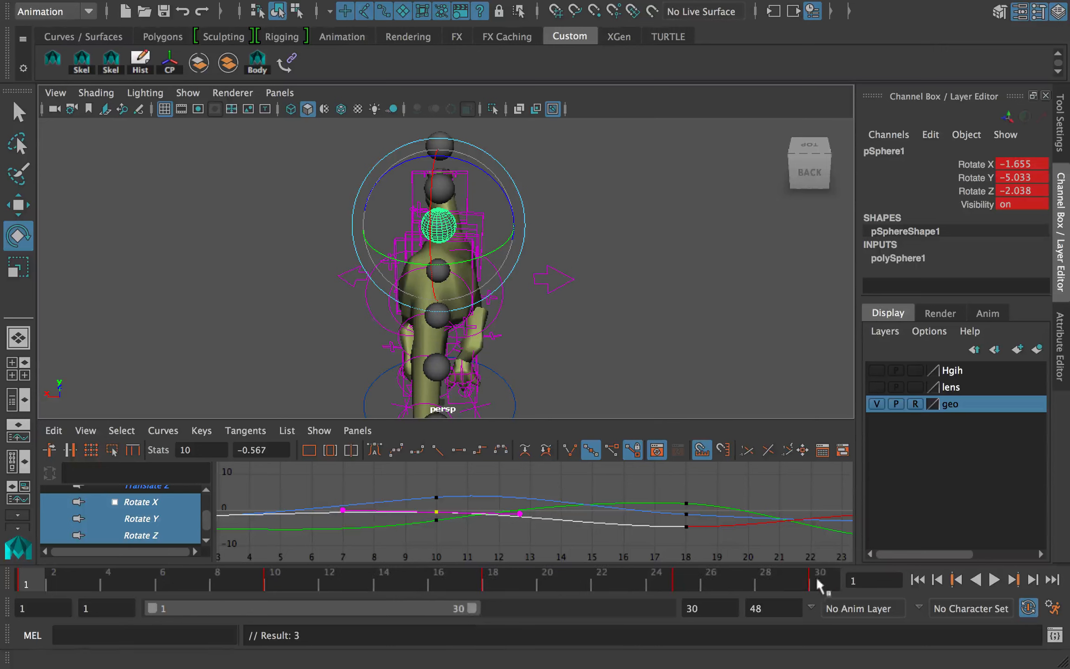
middle_click(816, 579)
key(s)
Review the cycle and rotate pSphere1 at frame 10 until Rotate X is about -4.368, keying the pose.
click(921, 579)
key(alt+v)
drag(201, 584, 490, 585)
click(274, 581)
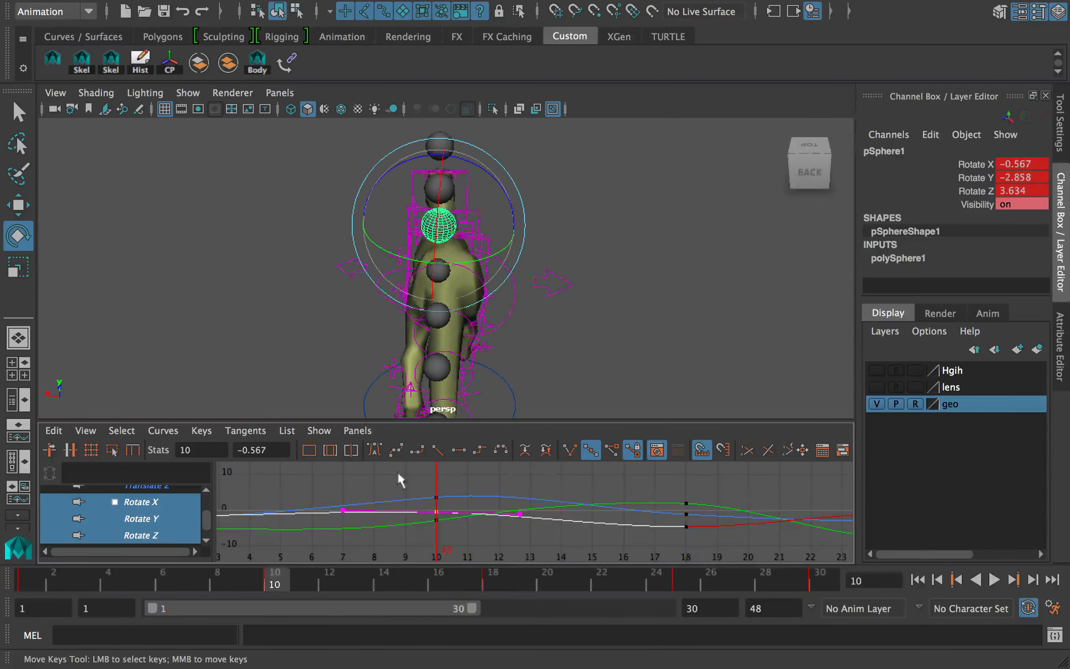
drag(464, 229, 469, 232)
key(s)
Rotate pSphere1 at frame 25 to about X -3.944, Y -5.047, Z -1.805 and replay the cycle with the range ending at frame 29.
drag(270, 581, 683, 583)
drag(471, 264, 476, 269)
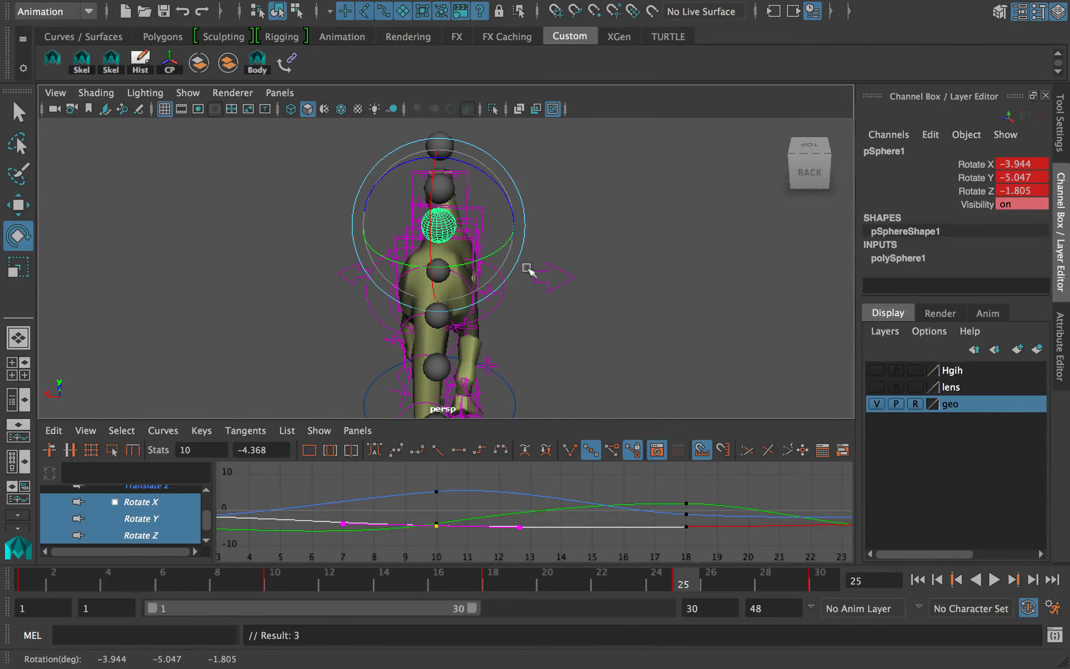
click(817, 581)
key(alt+v)
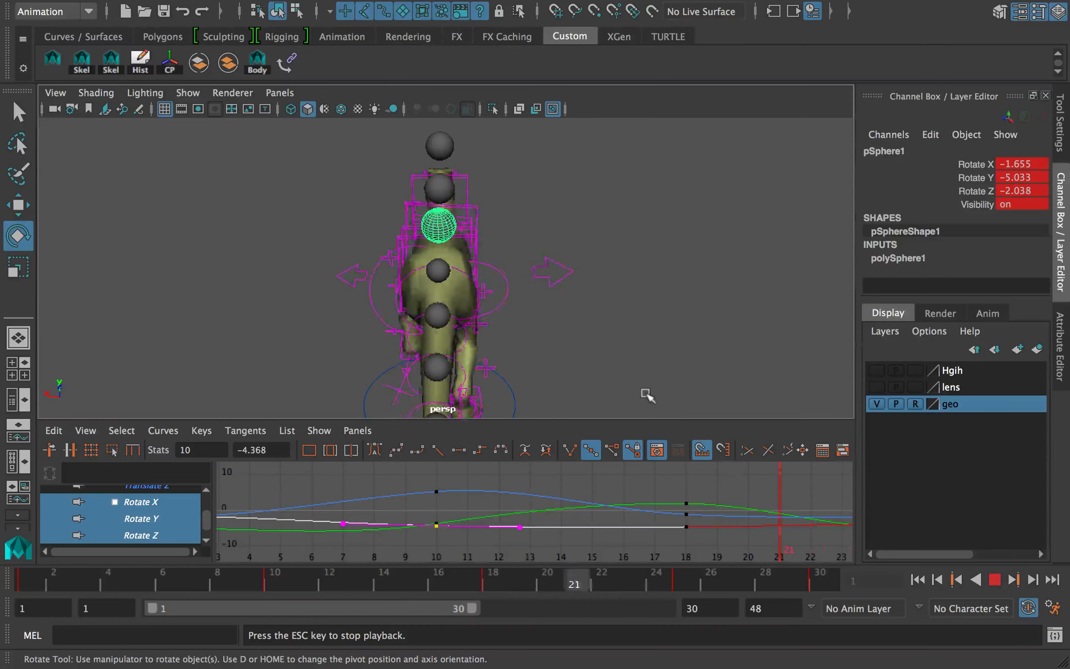
drag(471, 608, 462, 608)
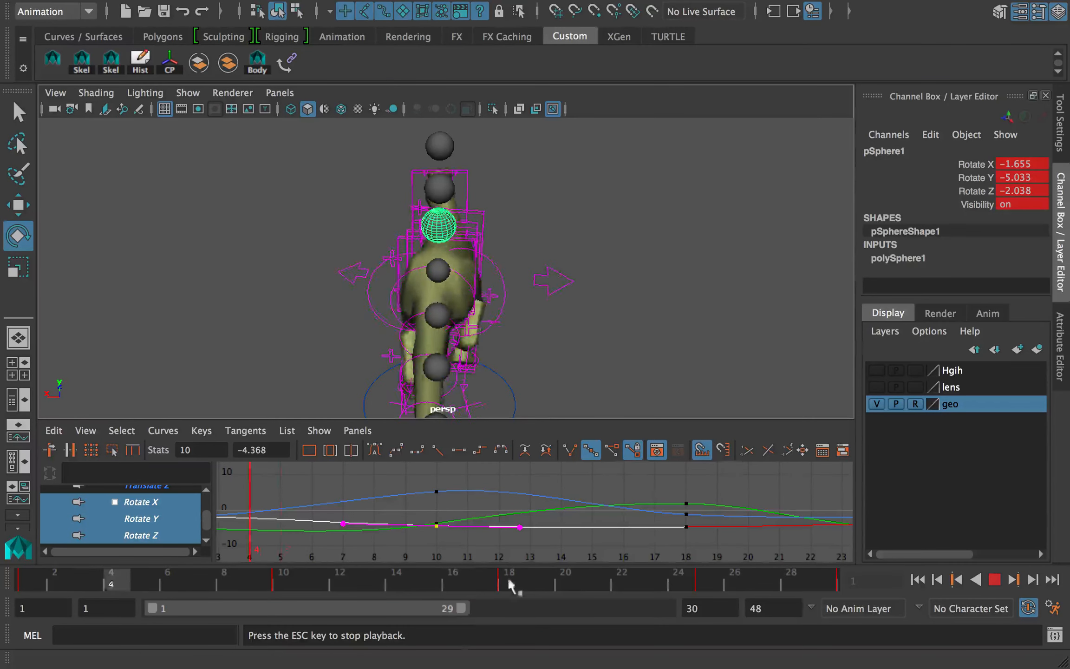
Orbit to a side view of the dinosaur and switch to the Finder window showing the Reffe_drive folder.
alt+drag(534, 307, 513, 265)
key(ctrl+Left)
click(747, 5)
key(ctrl+Right)
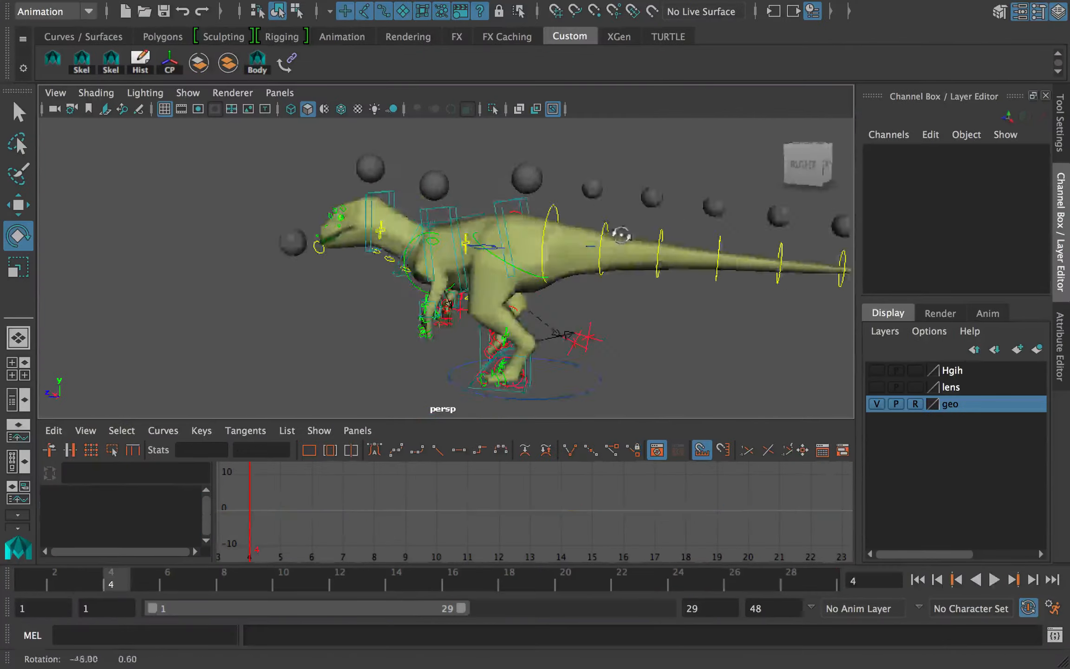
alt+drag(621, 235, 559, 304)
key(ctrl+Up)
click(565, 263)
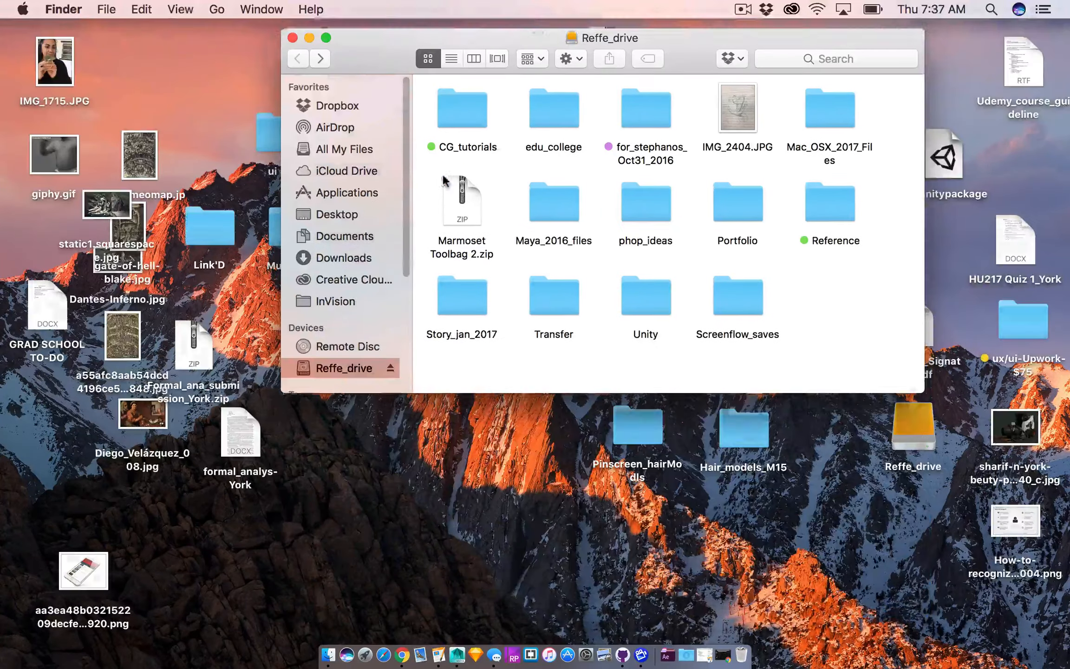